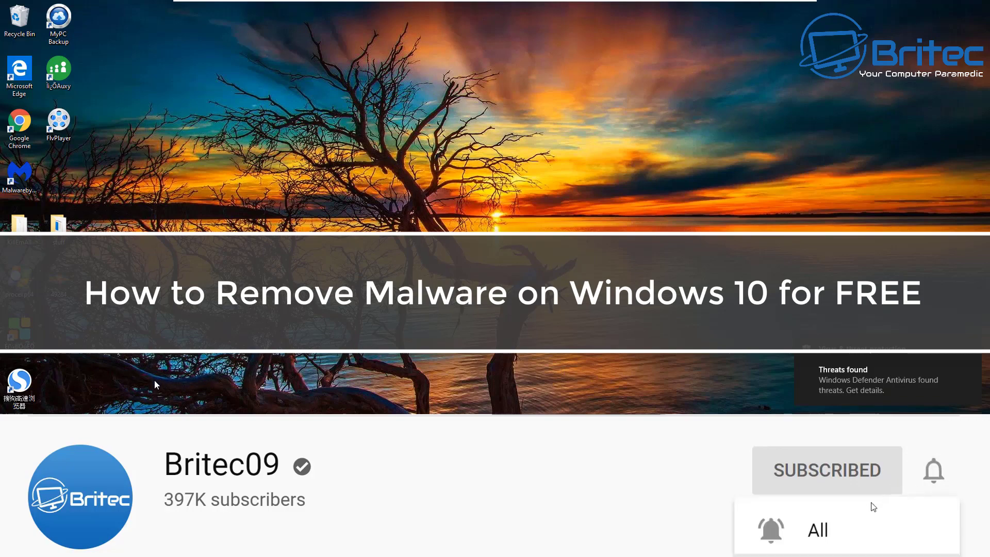
# - Move the KillEmAll folder to the middle of the desktop and check the running processes in Process Explorer, closing it when done
pyautogui.moveTo(19, 227); pyautogui.dragTo(487, 235)
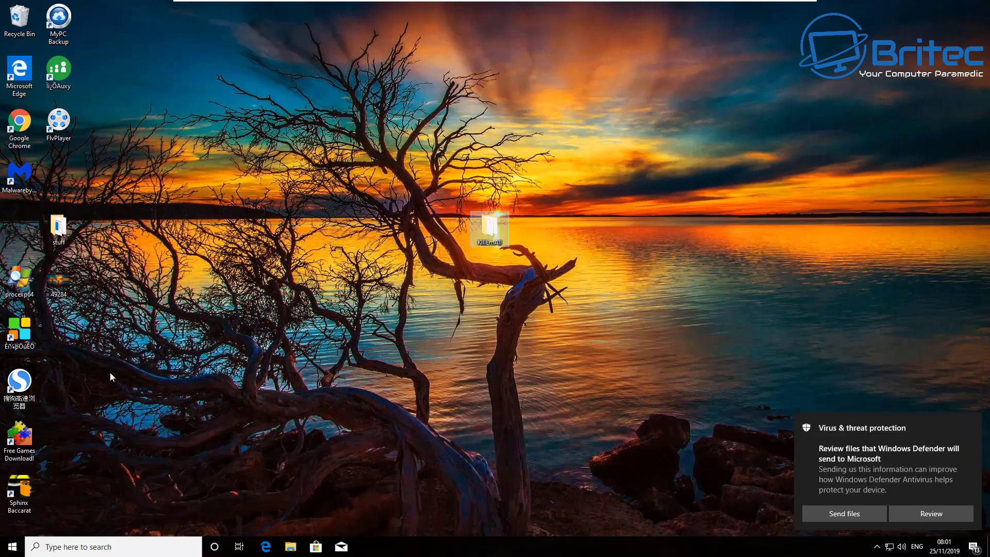
pyautogui.doubleClick(19, 278)
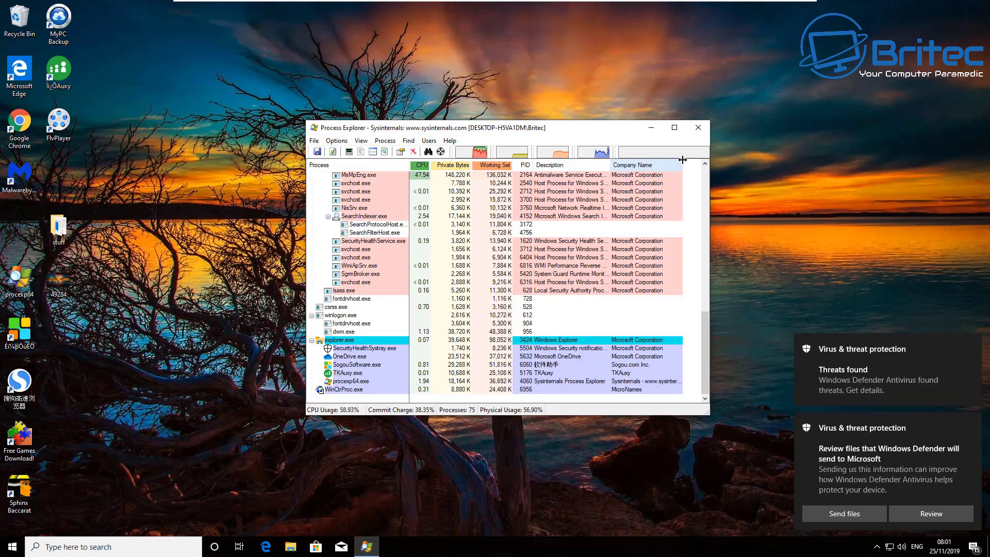
pyautogui.click(697, 129)
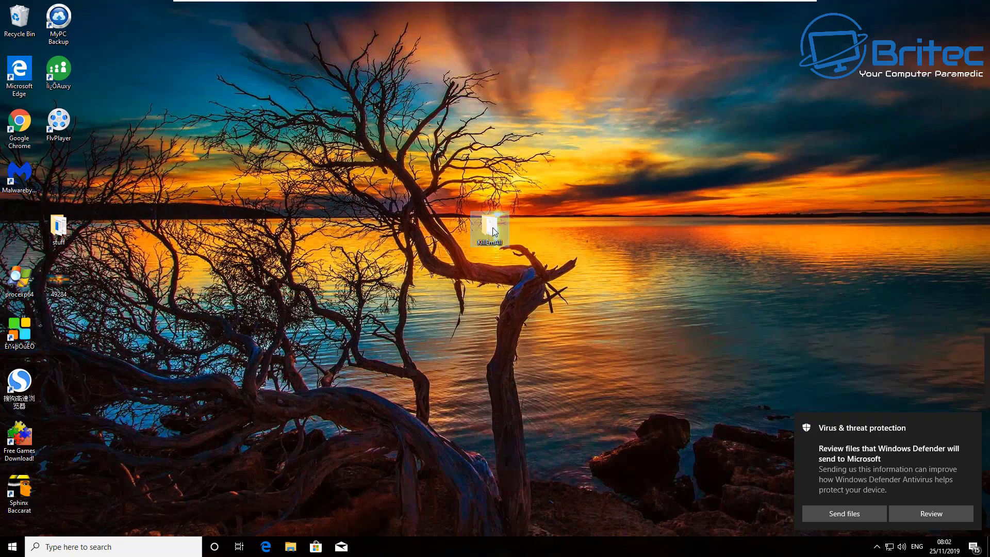
# - Run KillEmAll from its desktop folder with permission to make changes, close the folder window and dismiss the Windows Defender notification
pyautogui.doubleClick(490, 229)
pyautogui.moveTo(649, 92); pyautogui.dragTo(499, 107)
pyautogui.doubleClick(425, 176)
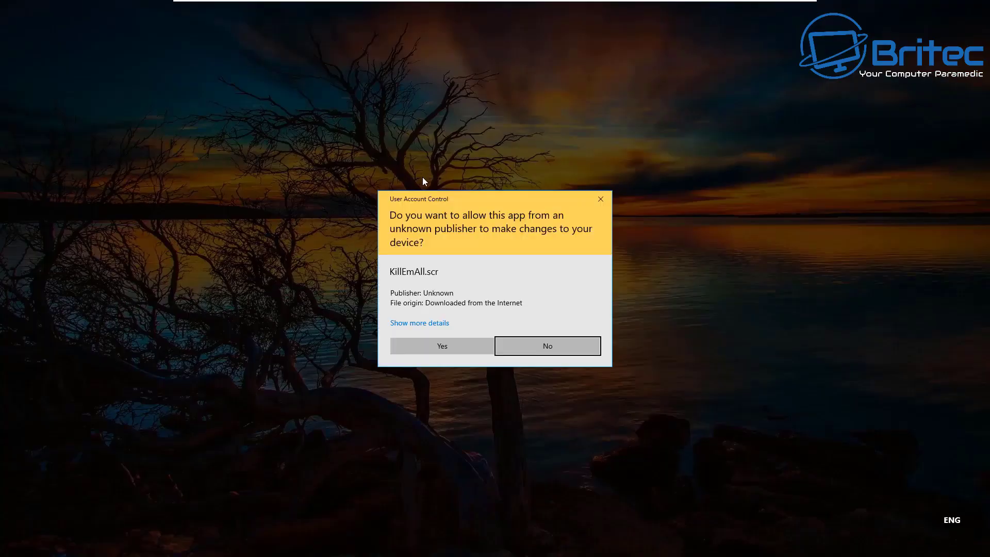
pyautogui.click(430, 348)
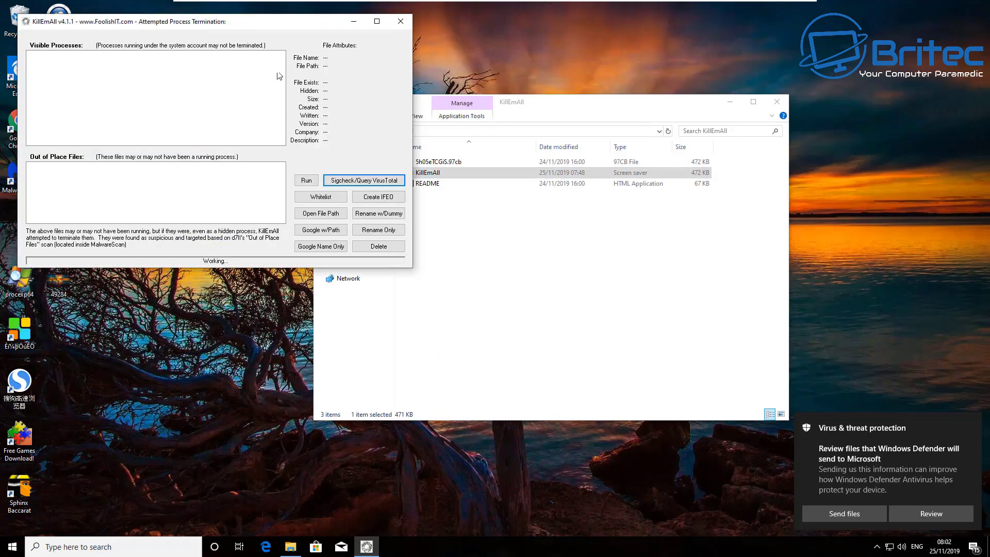
pyautogui.click(777, 102)
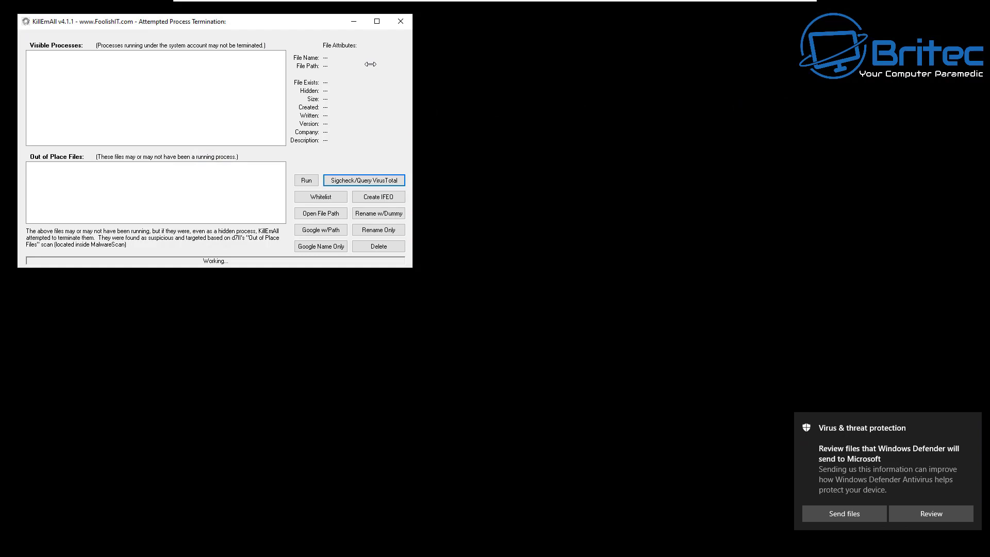
pyautogui.moveTo(270, 23); pyautogui.dragTo(502, 147)
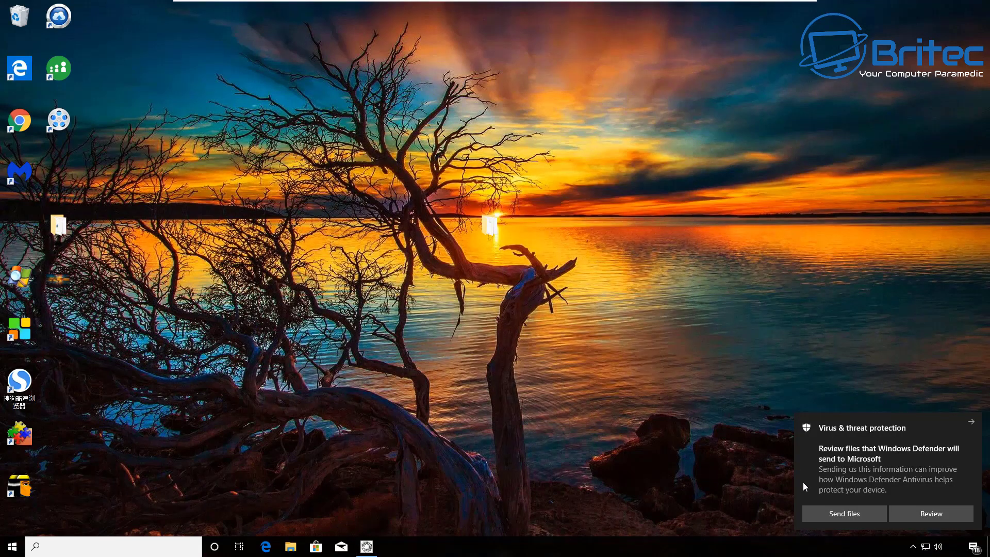
pyautogui.click(971, 424)
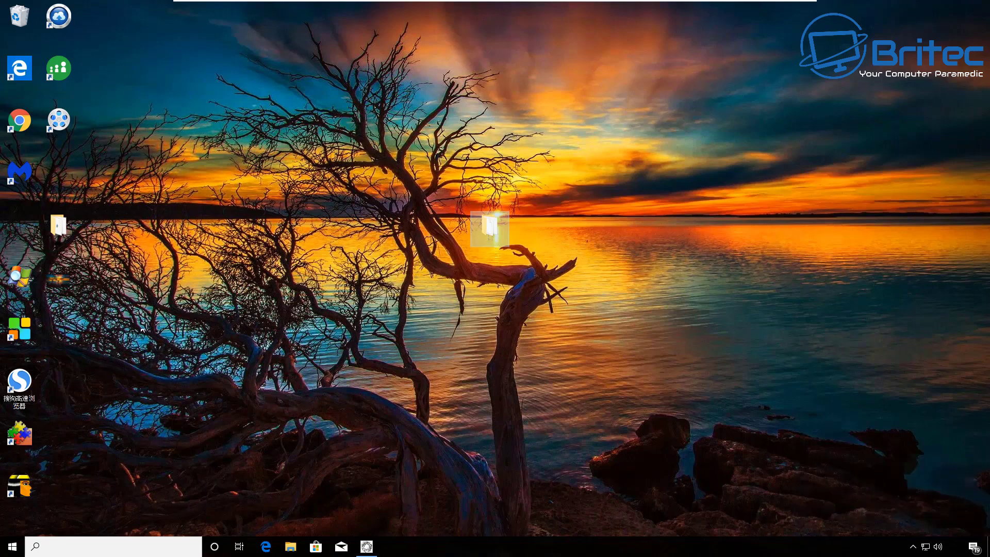
# - Open Malwarebytes from the desktop and start a threat scan
pyautogui.click(28, 179)
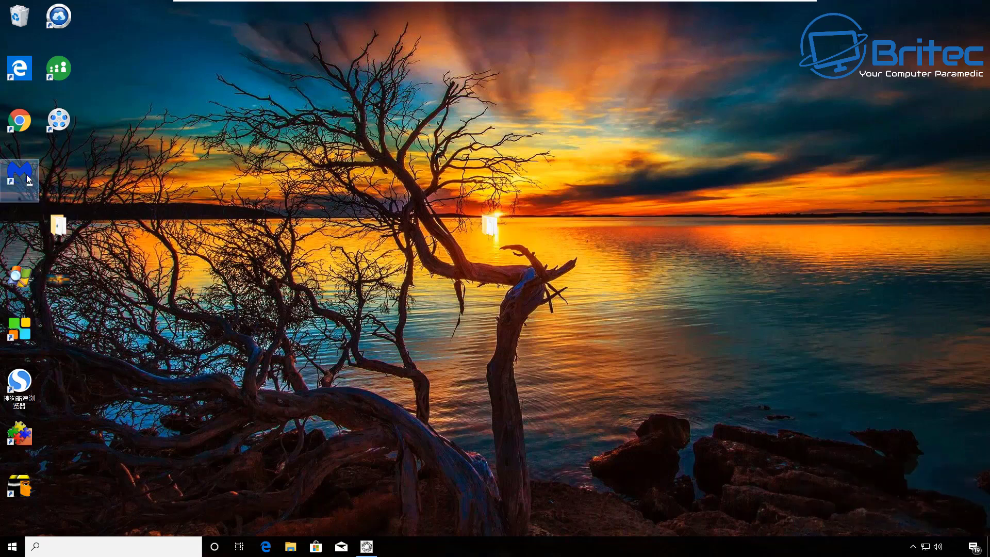
pyautogui.doubleClick(28, 175)
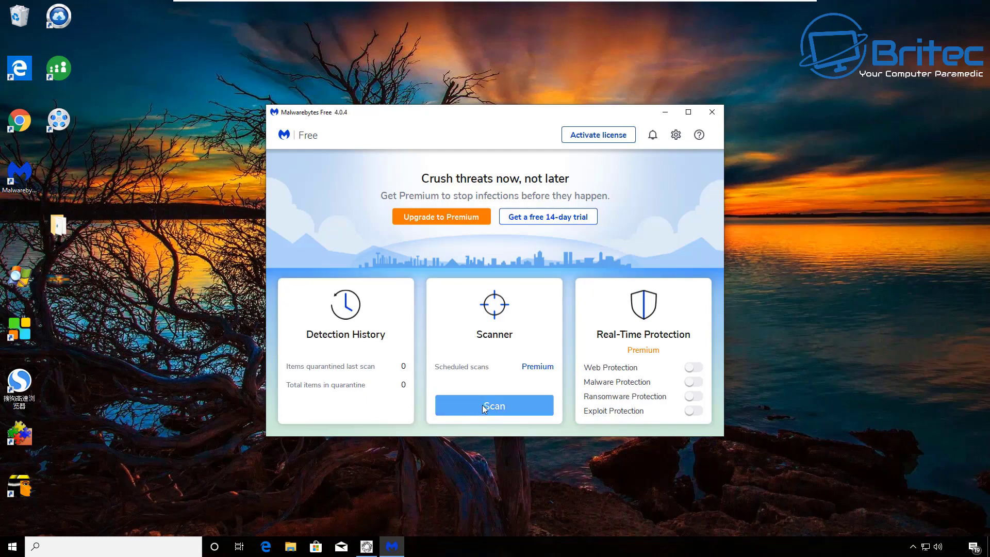
pyautogui.click(485, 407)
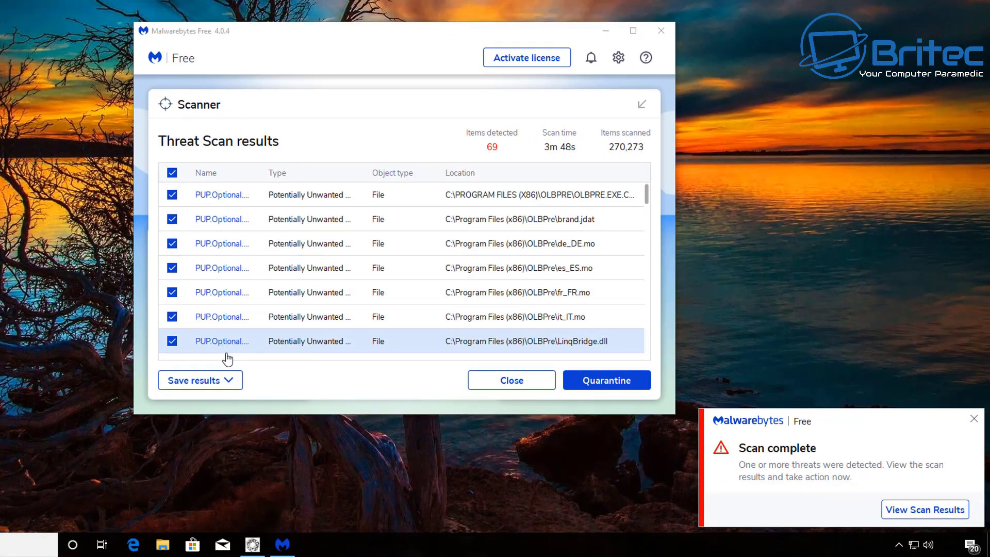
# - Review the list of detected threats and quarantine all the selected items
pyautogui.click(648, 199)
pyautogui.moveTo(648, 199); pyautogui.dragTo(644, 244)
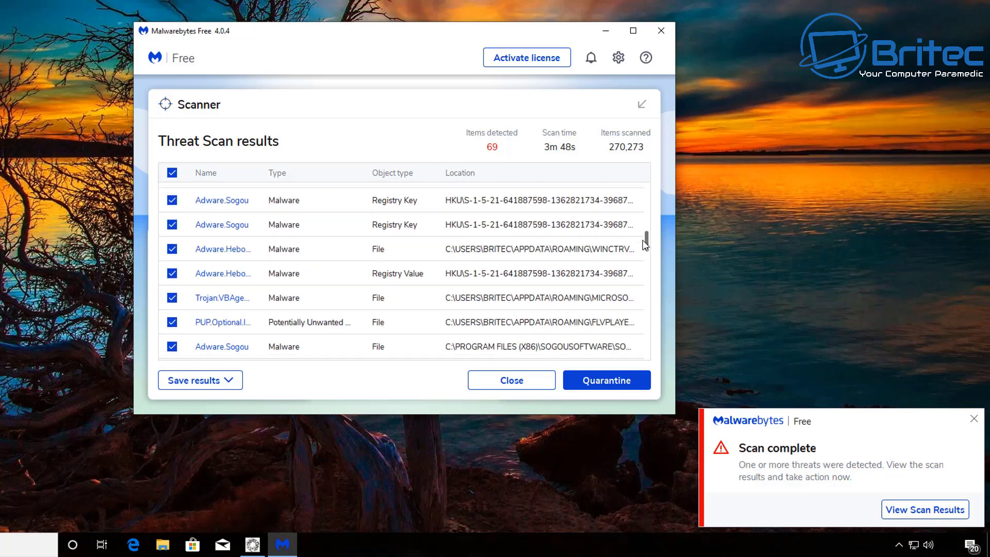
pyautogui.moveTo(643, 241); pyautogui.dragTo(638, 275)
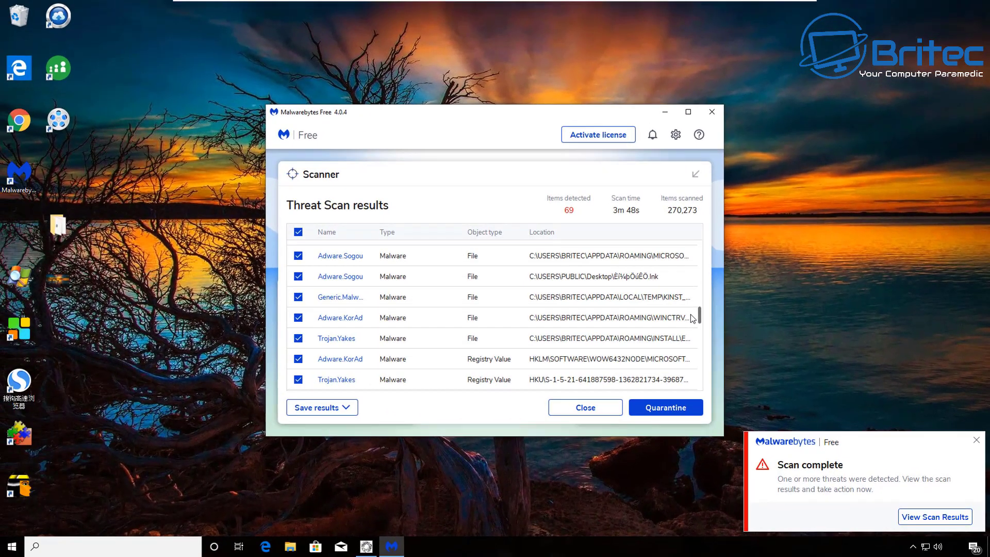
pyautogui.click(660, 414)
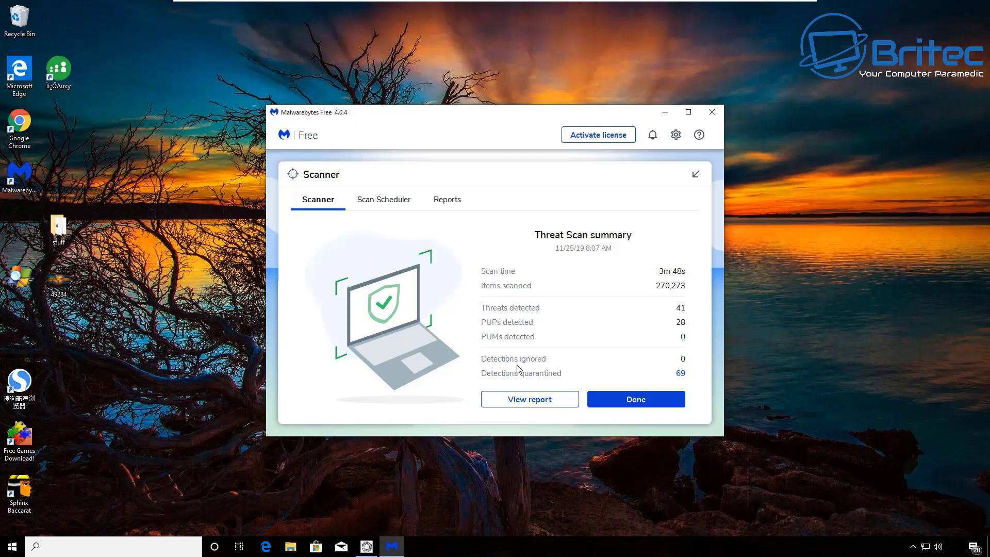
# - View the threat scan report and start exporting it as a TXT file
pyautogui.click(532, 400)
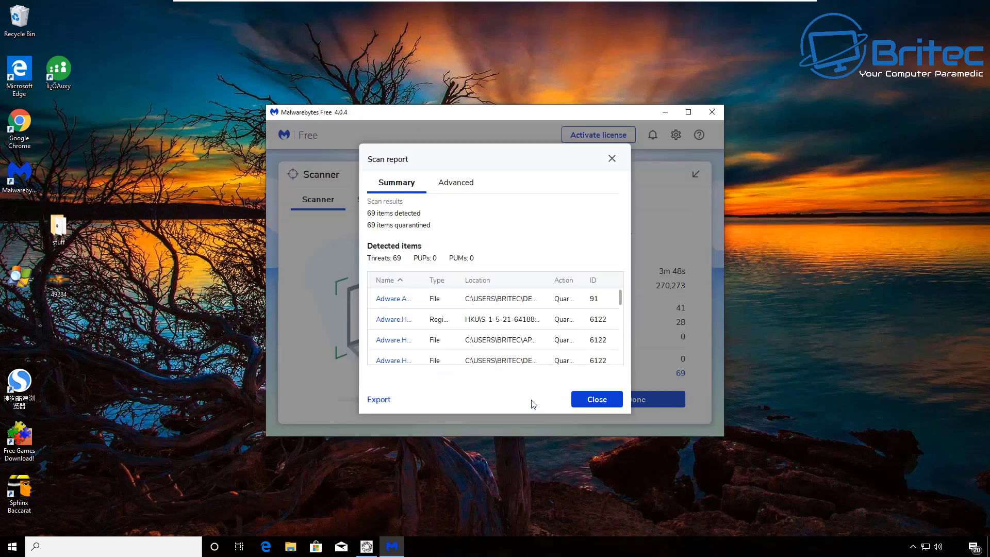
pyautogui.click(378, 400)
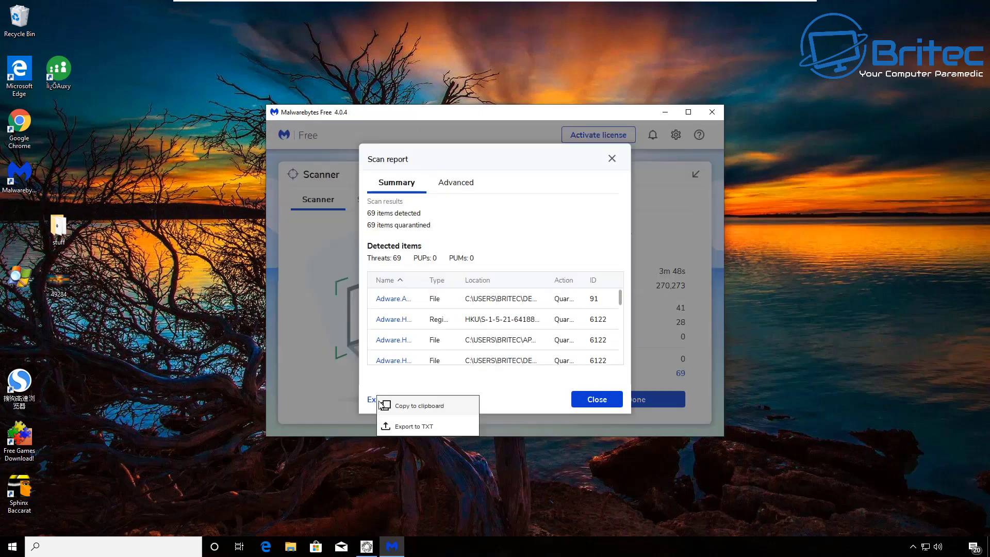
pyautogui.click(439, 422)
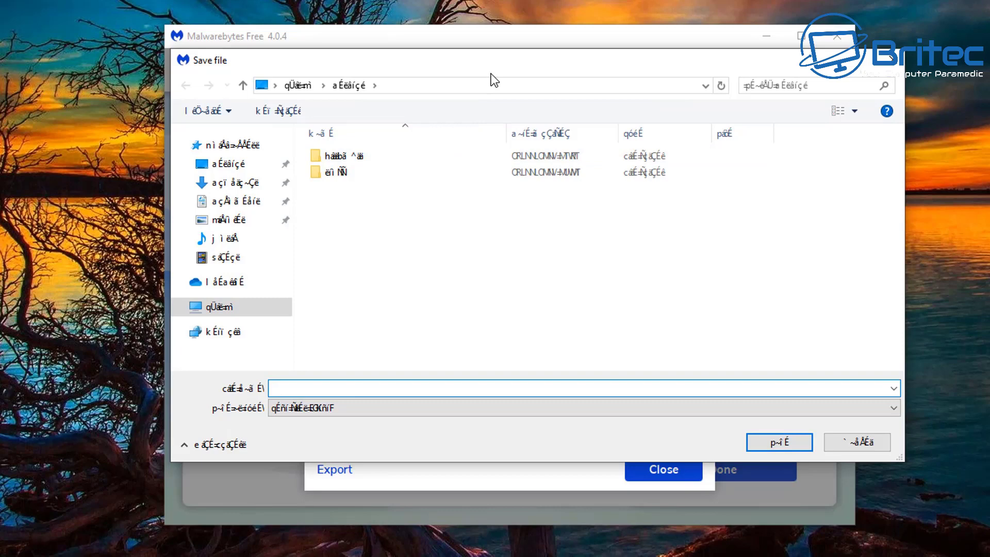
# - Save the exported scan report on the desktop as "results", and close the report and Malwarebytes
pyautogui.moveTo(491, 75); pyautogui.dragTo(478, 85)
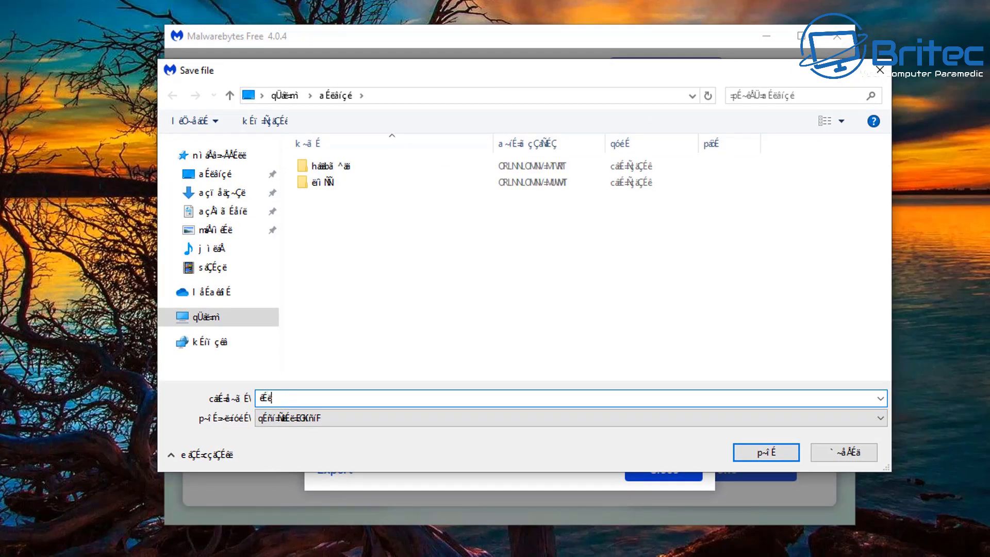
pyautogui.write('stem')
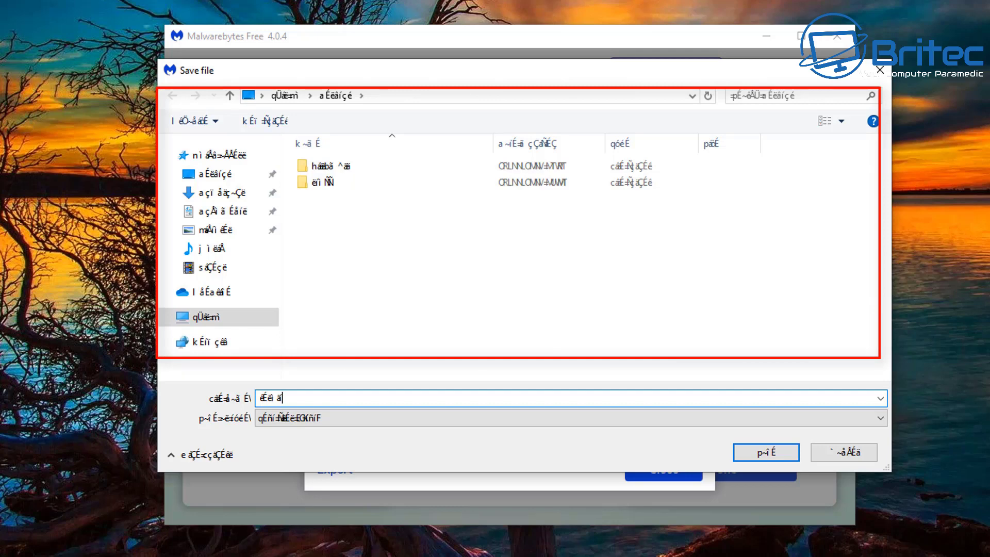
pyautogui.press('BackSpace')
pyautogui.press('BackSpace')
pyautogui.press('BackSpace')
pyautogui.press('BackSpace')
pyautogui.press('BackSpace')
pyautogui.press('BackSpace')
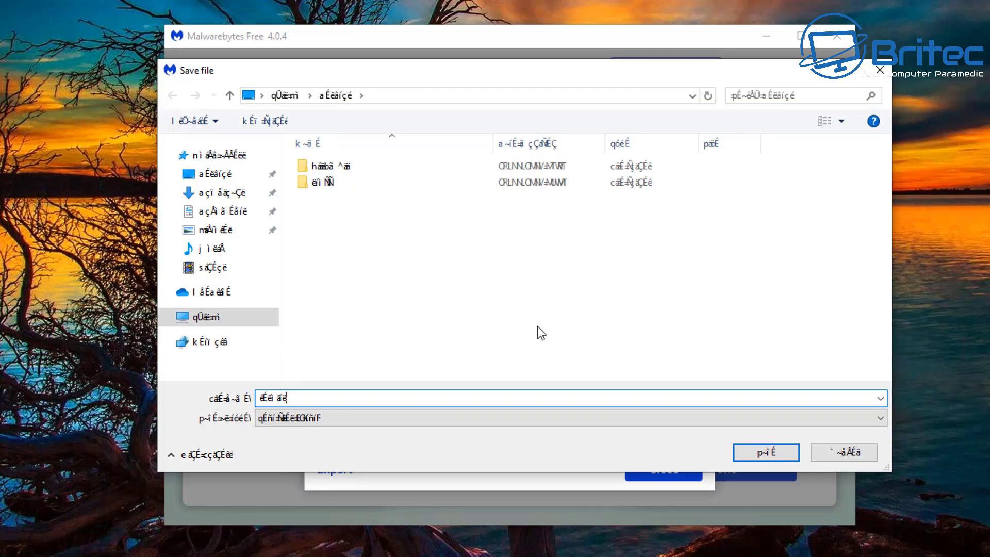
pyautogui.click(210, 175)
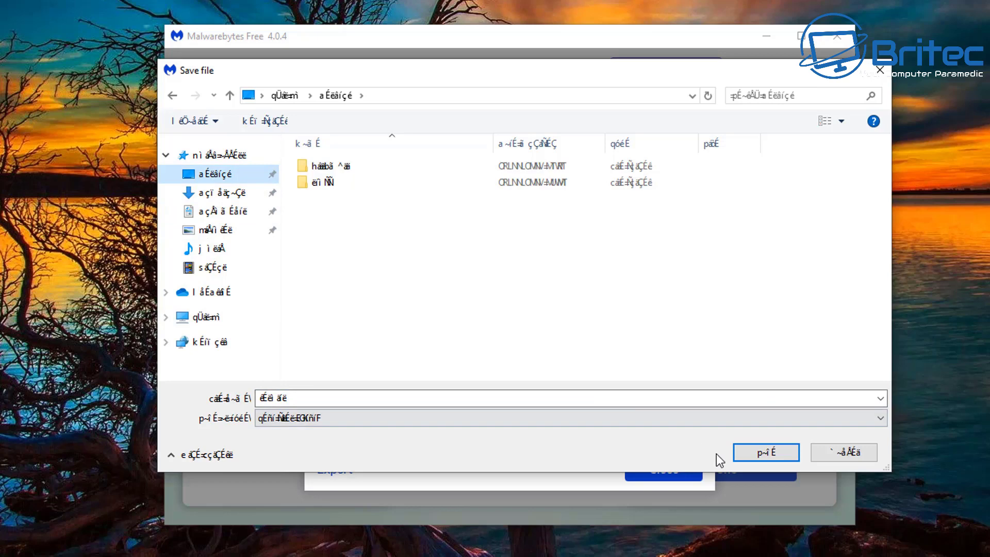
pyautogui.click(761, 456)
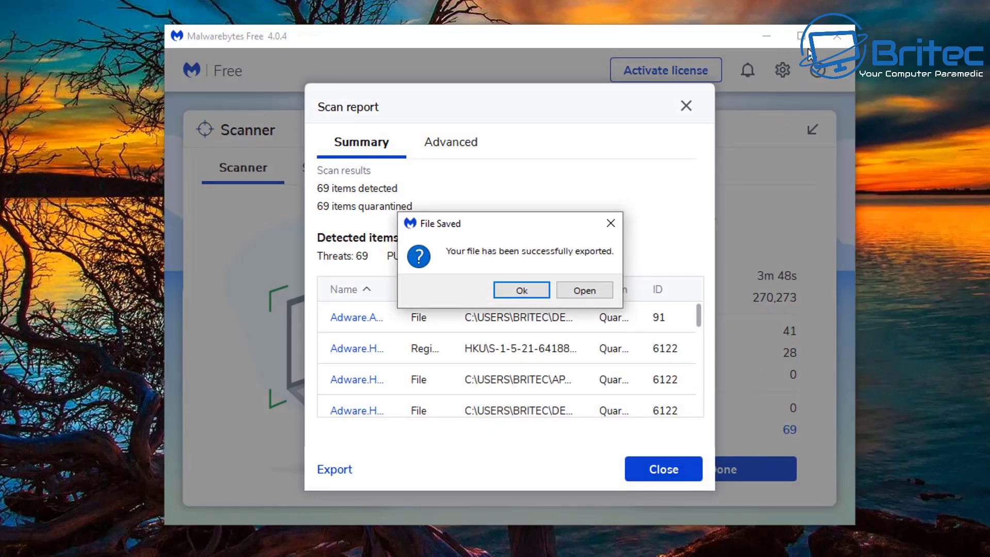
pyautogui.click(524, 288)
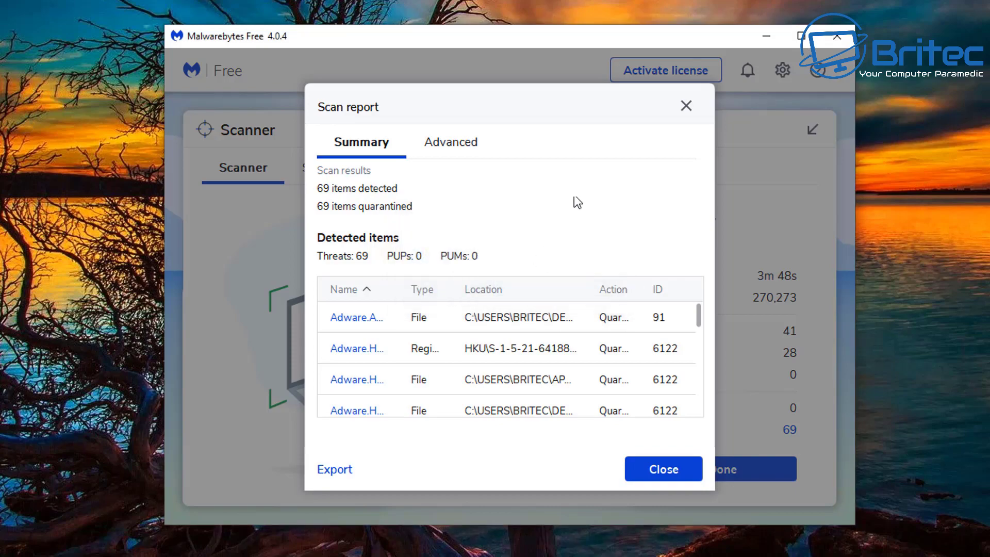
pyautogui.click(684, 105)
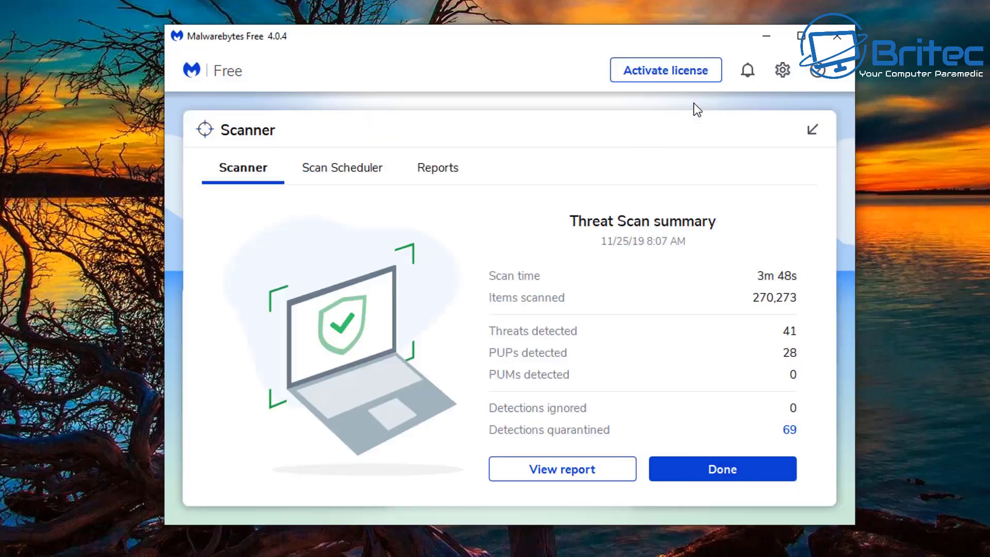
pyautogui.click(838, 37)
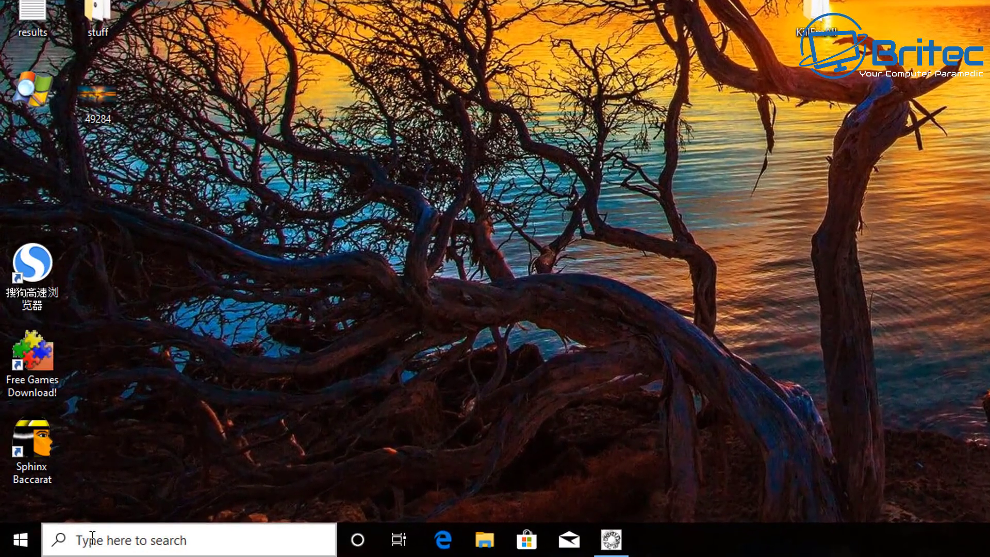
# - Search Windows for "control", open Control Panel and bring up the list of programs to uninstall
pyautogui.click(92, 539)
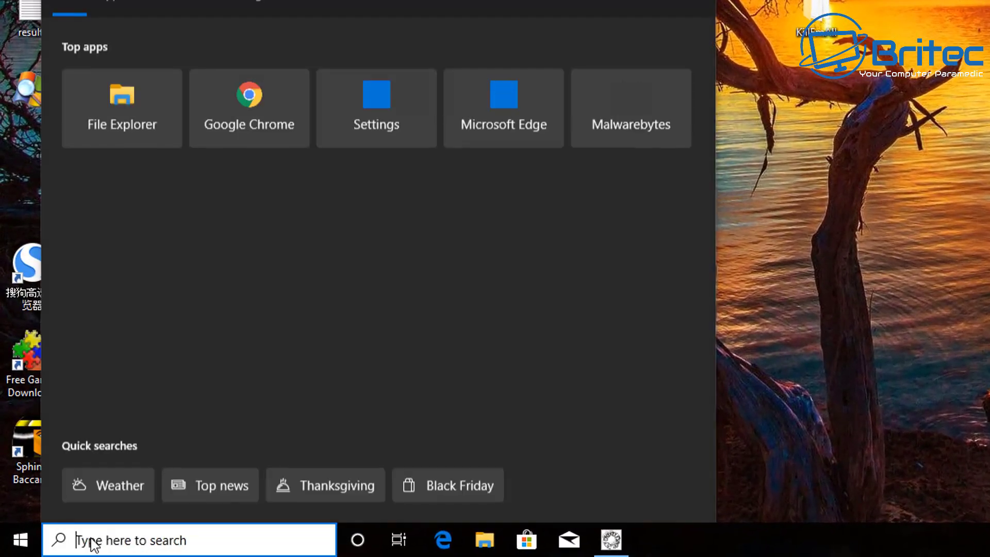
pyautogui.write('co')
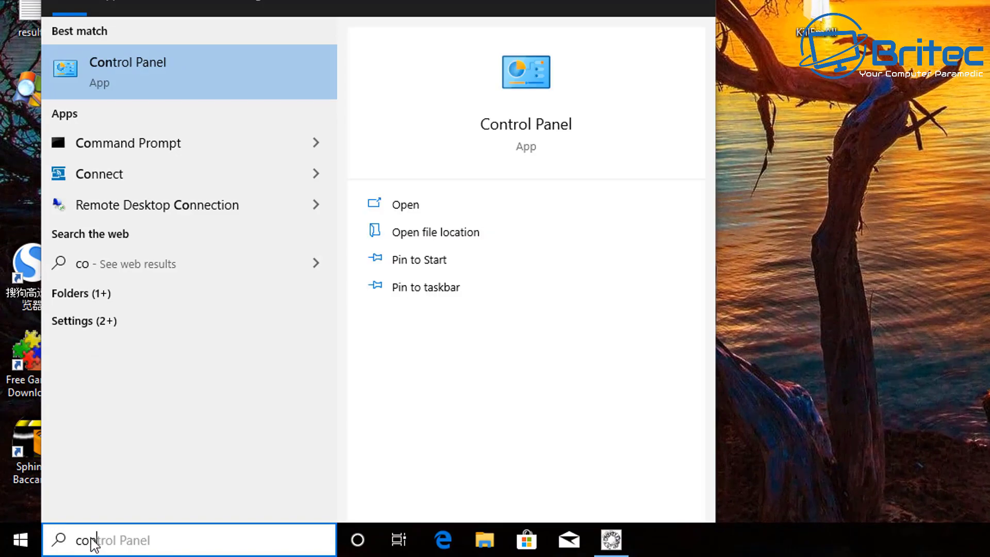
pyautogui.write('ntrol')
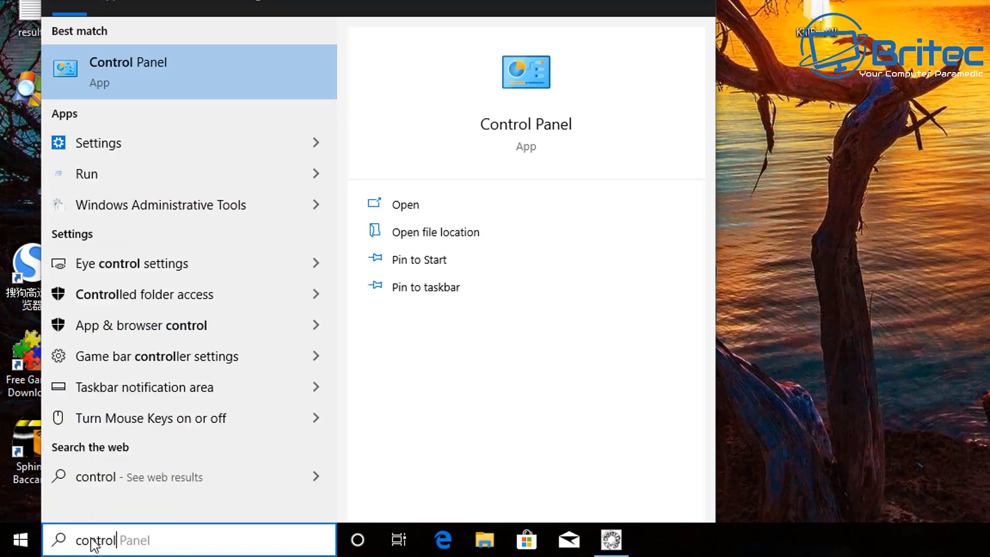
pyautogui.click(180, 67)
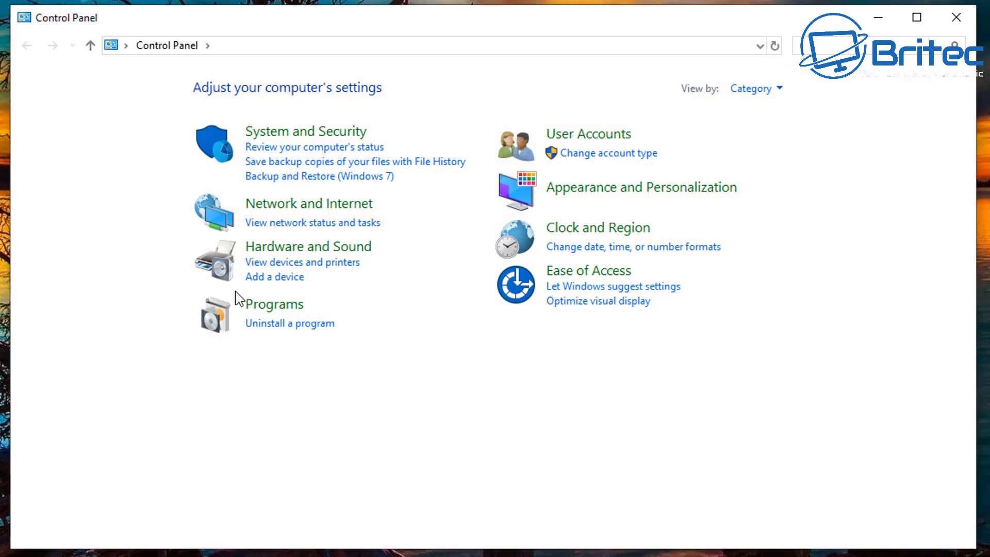
pyautogui.click(265, 325)
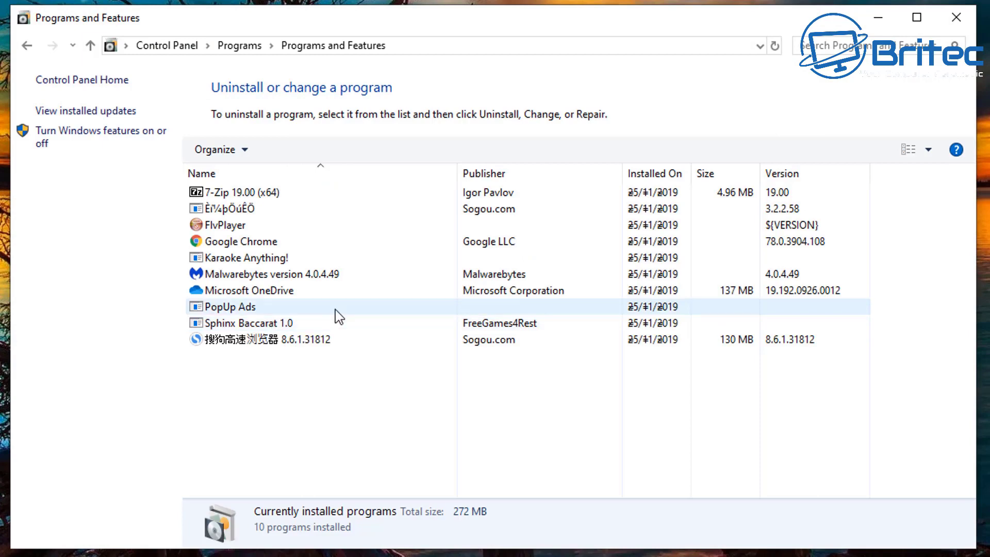
# - Uninstall the Sogou.com program with version 3.2.2.58 and finish its uninstaller
pyautogui.click(244, 210)
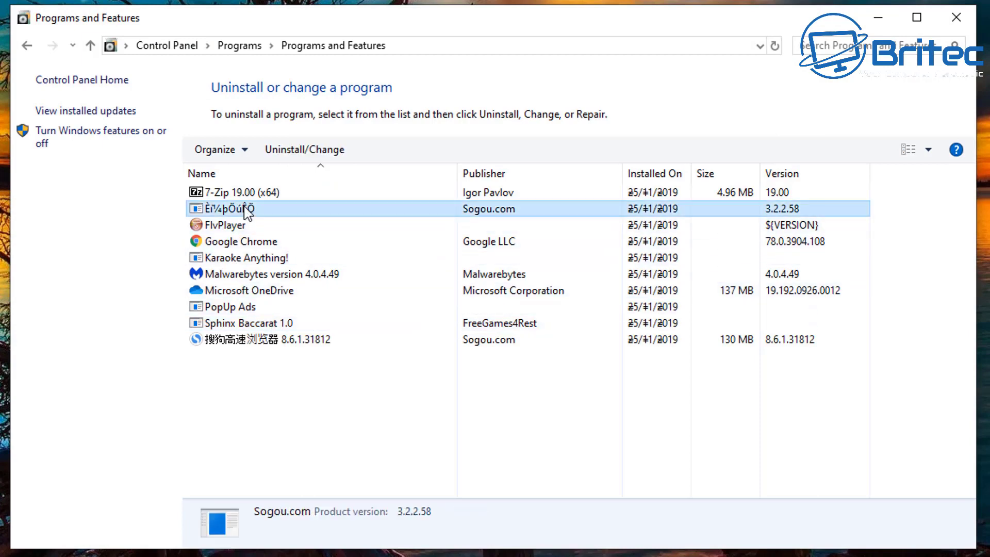
pyautogui.click(295, 149)
pyautogui.click(383, 391)
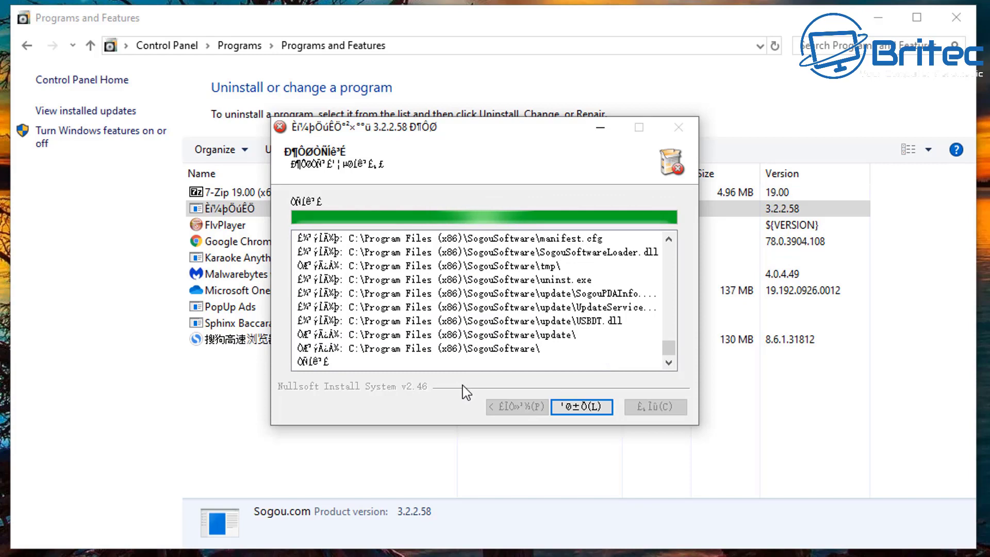
pyautogui.click(581, 408)
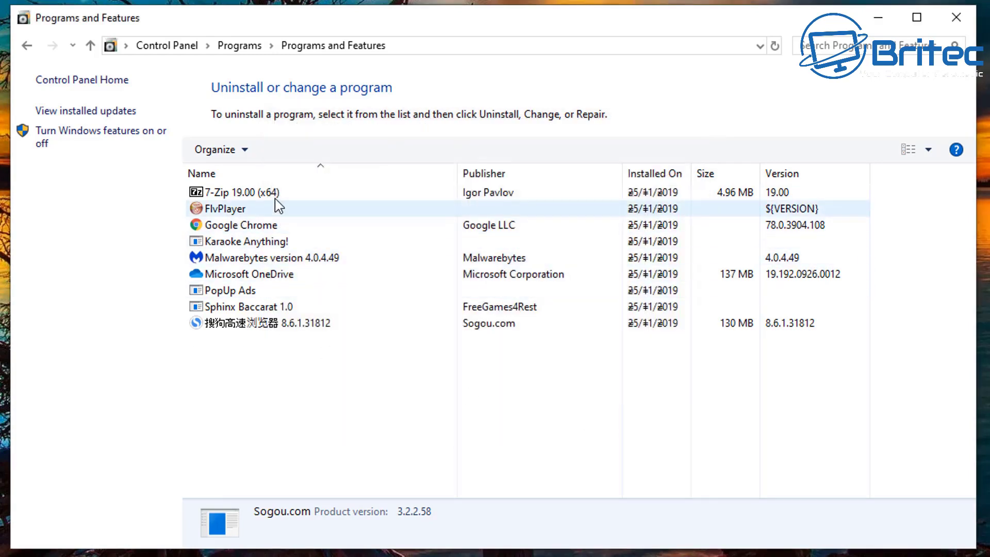
# - Uninstall the PopUp Ads program, confirming its removal
pyautogui.click(230, 292)
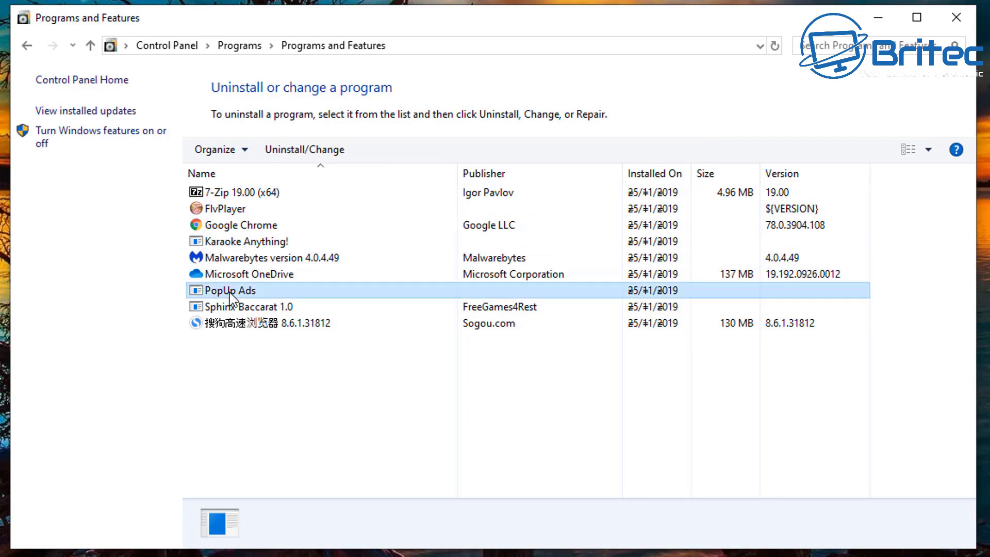
pyautogui.click(306, 151)
pyautogui.click(409, 397)
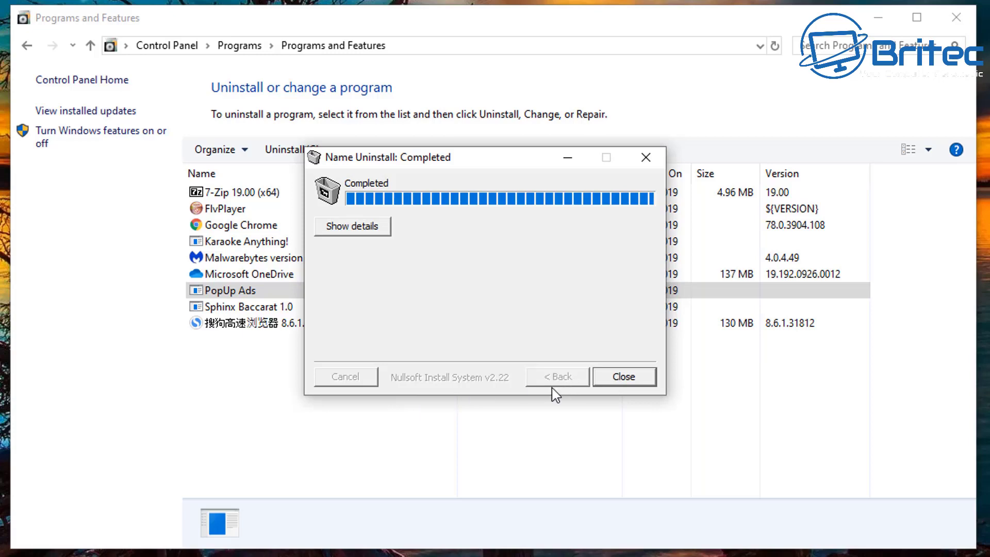
# - Close the finished PopUp Ads uninstaller and uninstall Sphinx Baccarat 1.0, confirming its removal
pyautogui.click(624, 377)
pyautogui.click(250, 291)
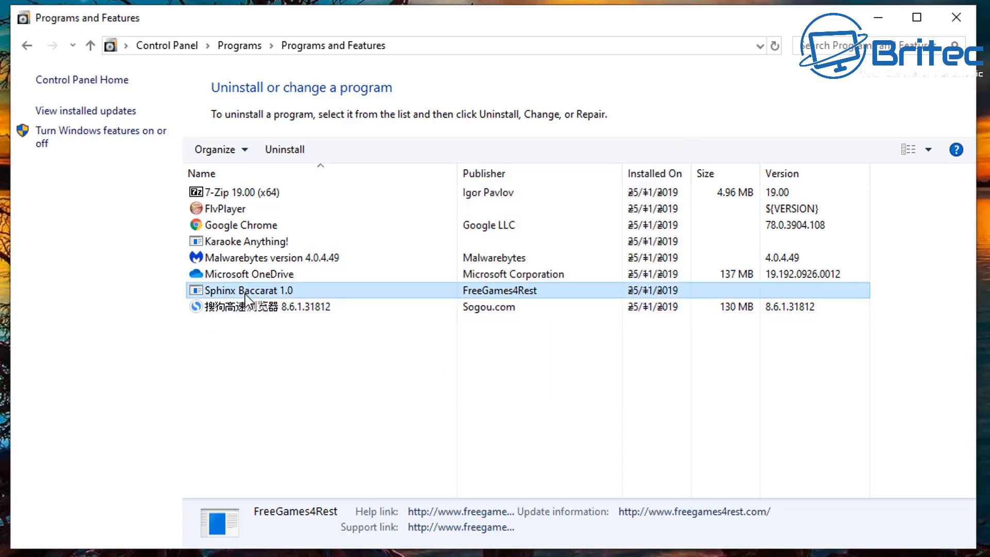
pyautogui.click(284, 149)
pyautogui.click(411, 384)
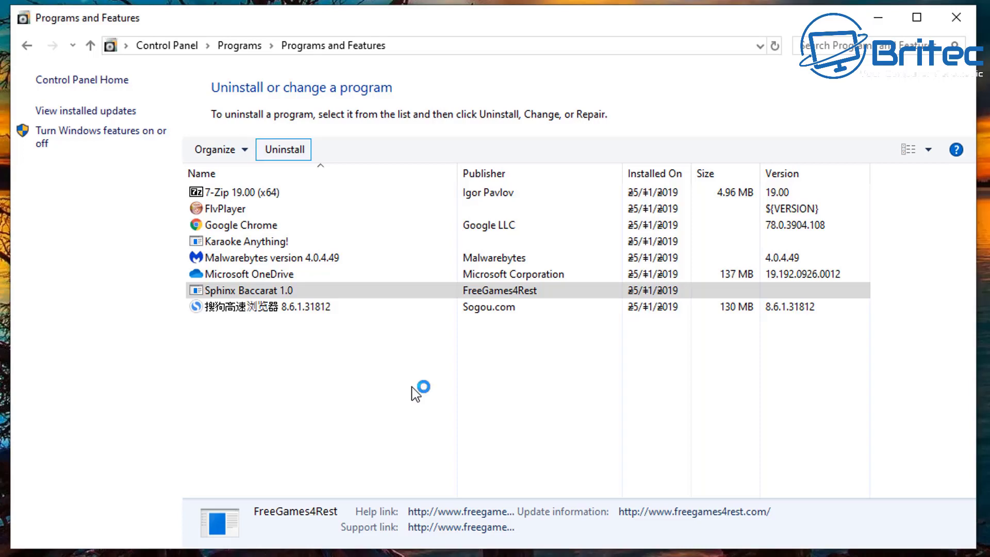
pyautogui.click(538, 341)
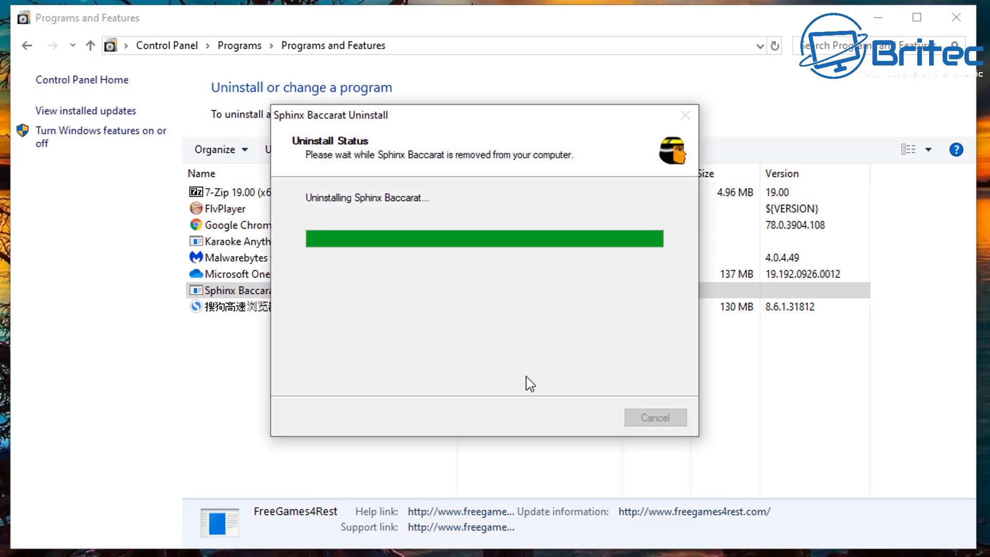
pyautogui.click(594, 336)
# - Try to uninstall the Sogou.com browser version 8.6.1.31812 through its own uninstaller, choosing the one-click cleanup option, and close the browser
pyautogui.click(271, 292)
pyautogui.click(304, 147)
pyautogui.click(393, 400)
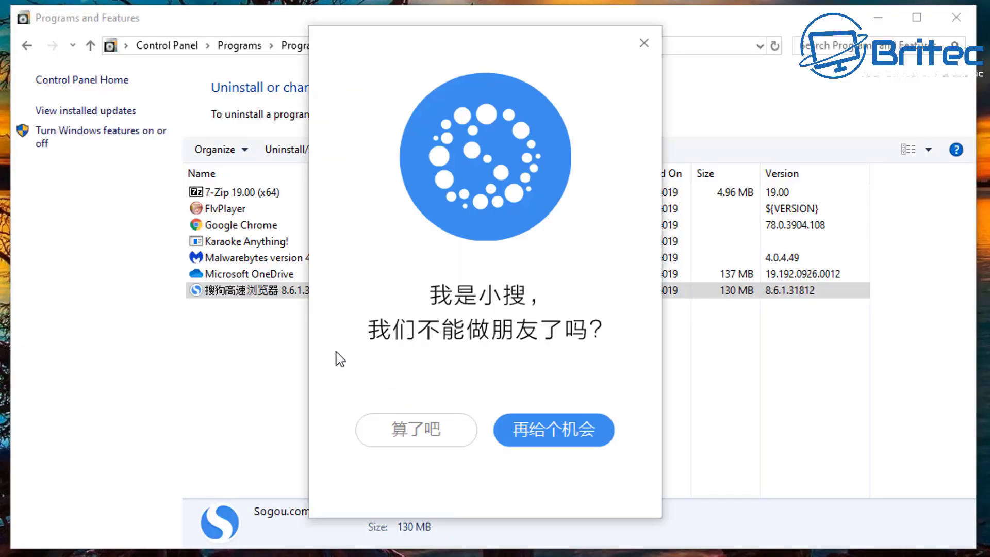
pyautogui.click(402, 435)
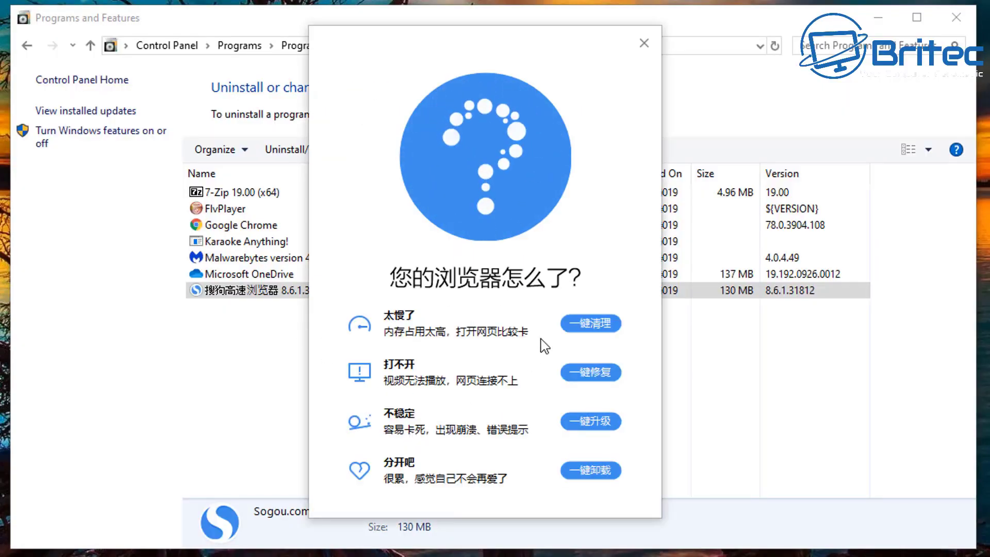
pyautogui.click(578, 326)
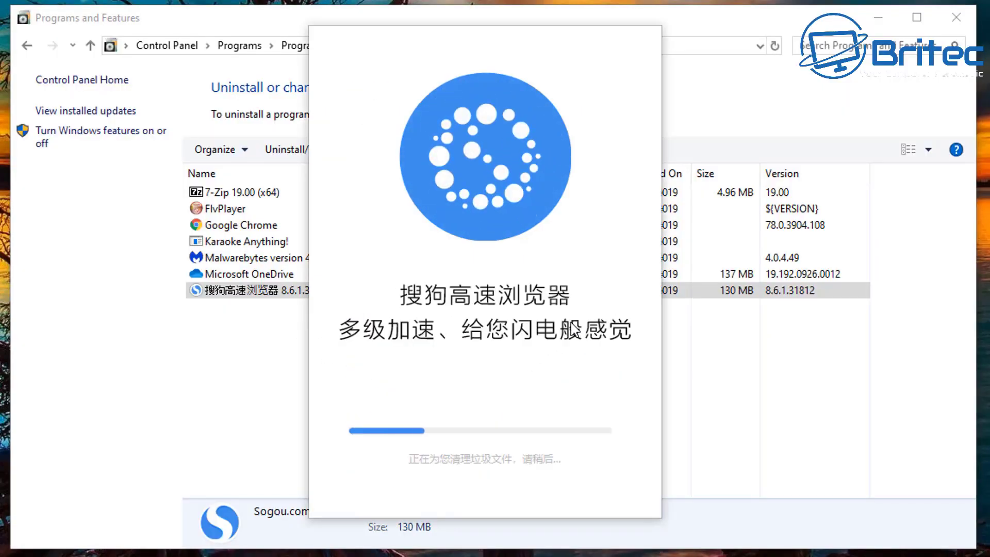
pyautogui.click(510, 420)
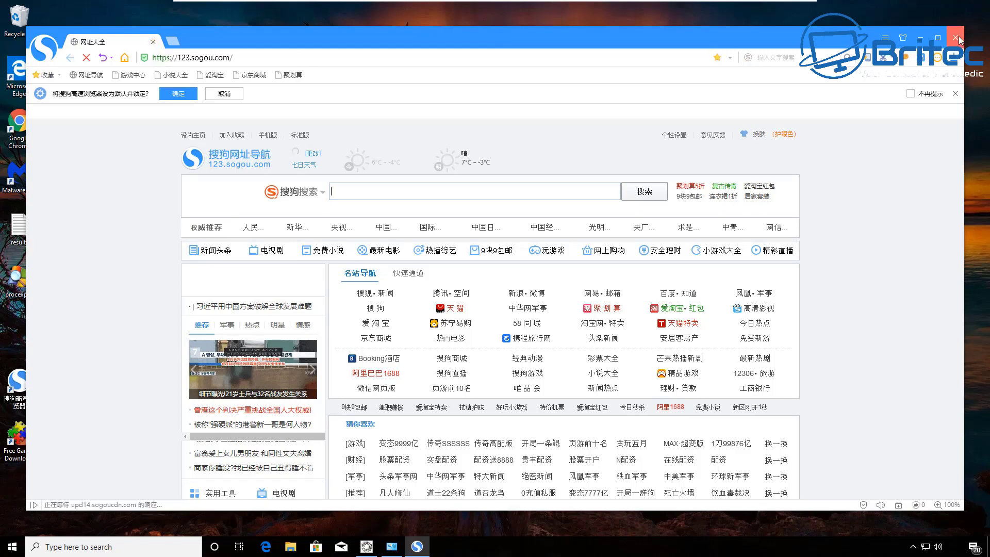
pyautogui.click(957, 39)
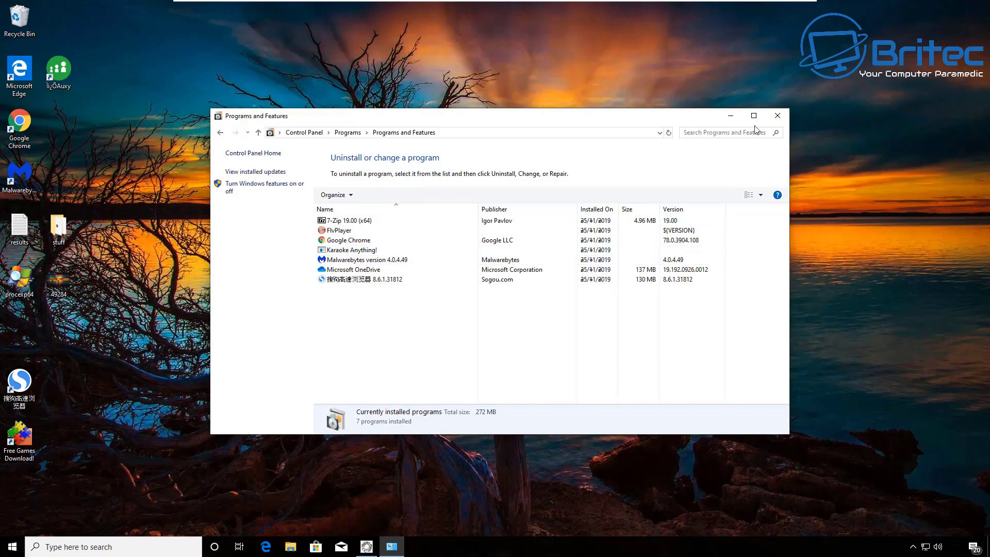
# - Close the program list, open the Free Games Download! shortcut's file location, and delete the Sphinx Baccarat folder from Program Files (x86)
pyautogui.click(777, 115)
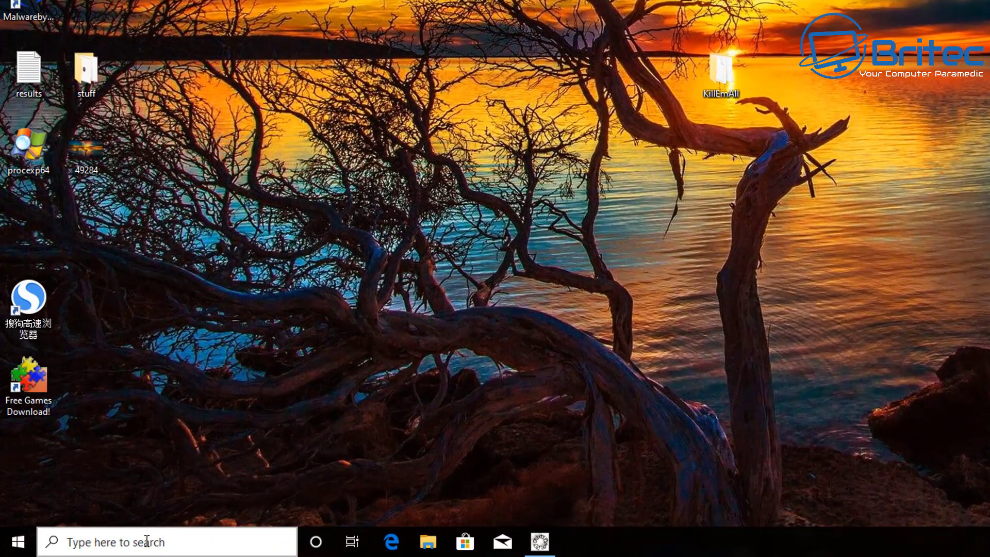
pyautogui.rightClick(38, 375)
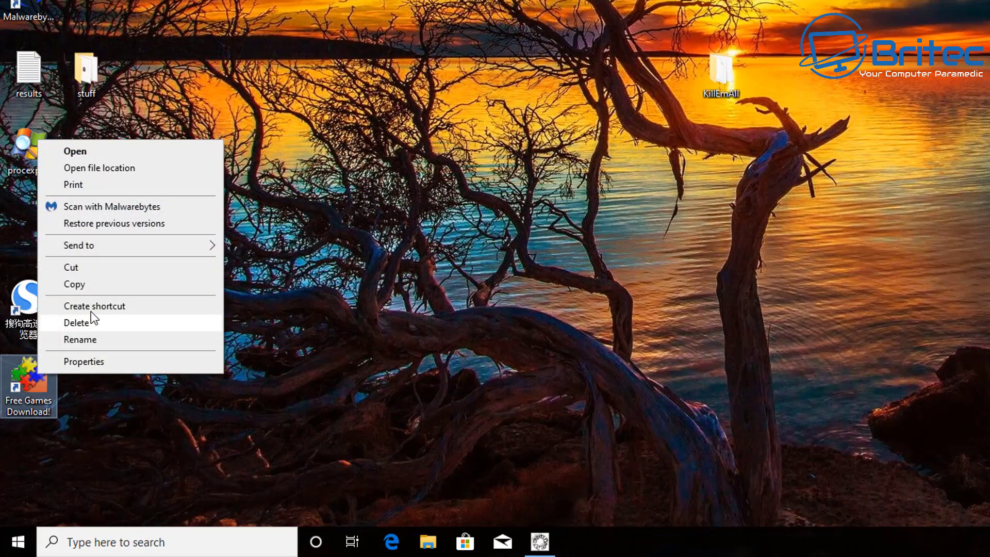
pyautogui.click(113, 169)
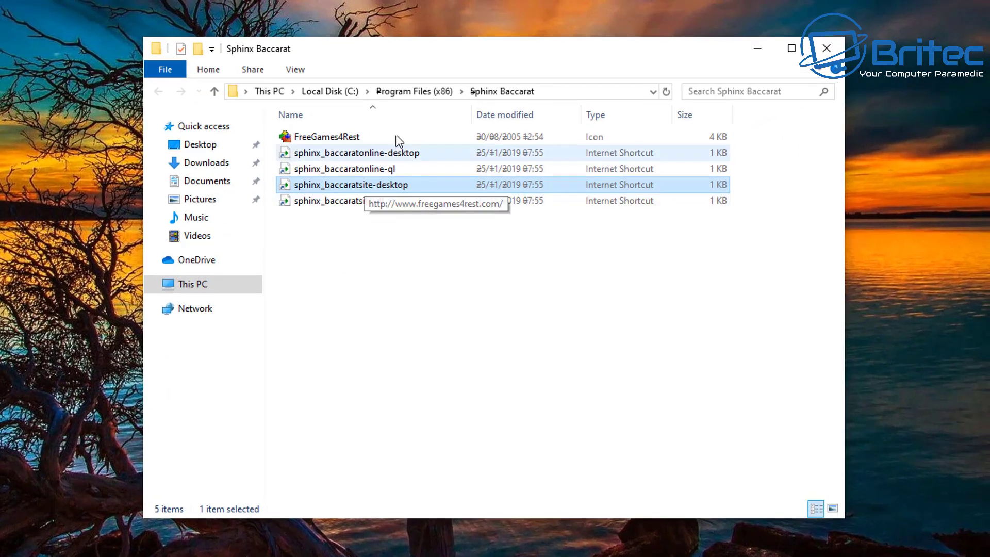
pyautogui.click(418, 93)
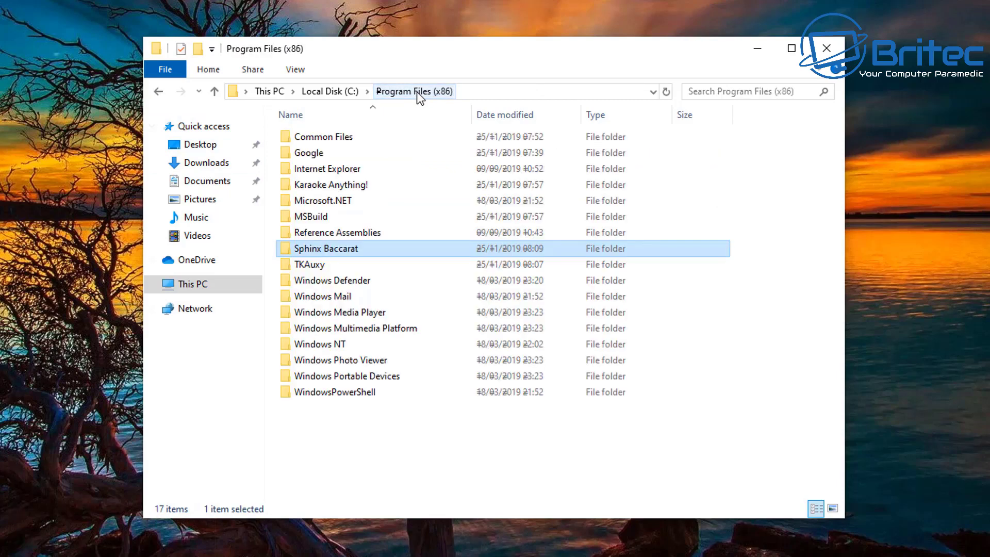
pyautogui.rightClick(317, 249)
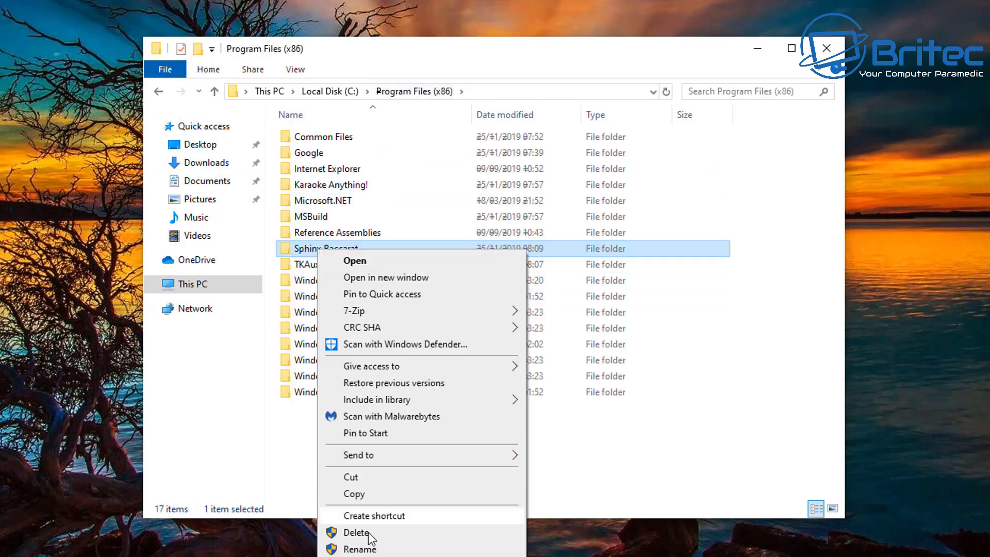
pyautogui.click(356, 533)
# - Check the contents of the TKAuxy folder in Program Files (x86) and delete that folder
pyautogui.rightClick(312, 247)
pyautogui.press('Return')
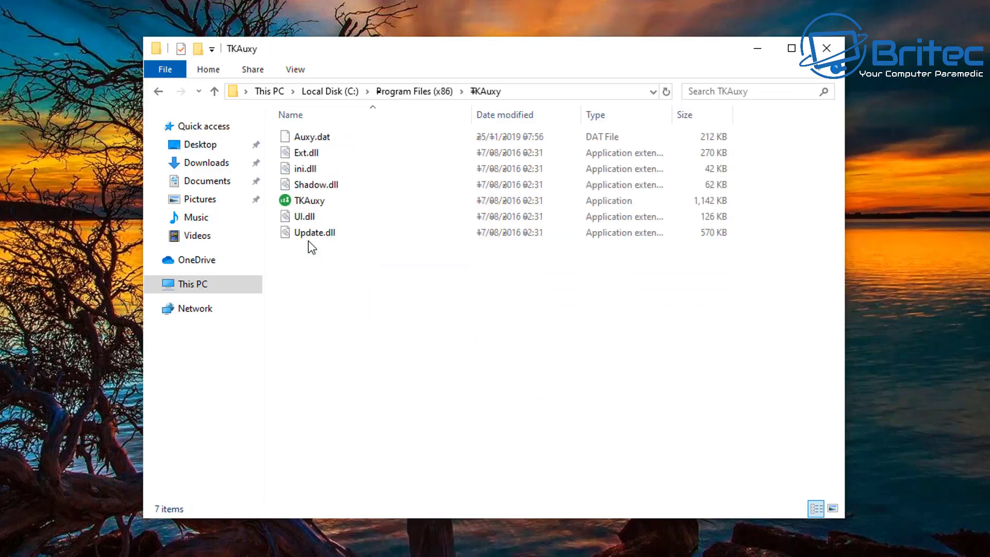
pyautogui.click(159, 91)
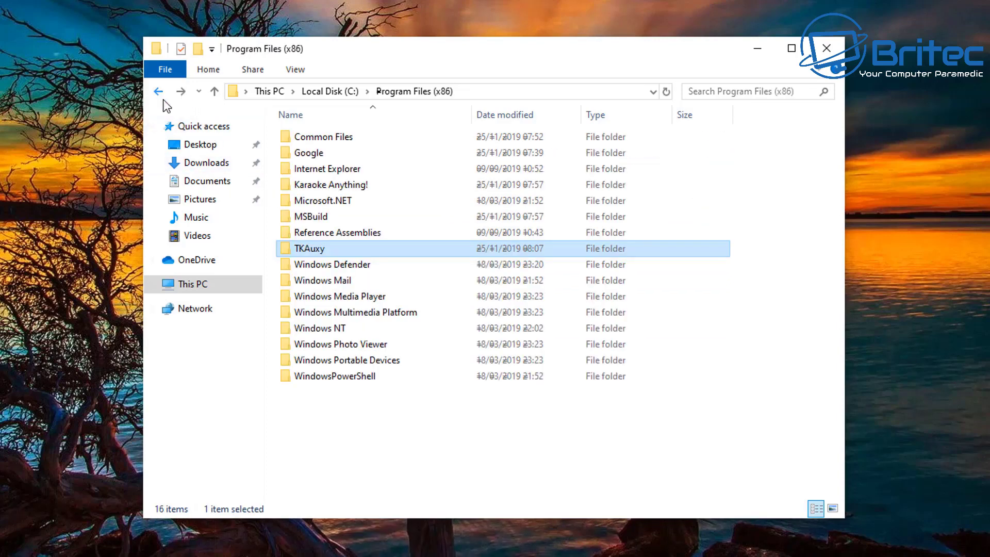
pyautogui.rightClick(312, 248)
pyautogui.click(343, 532)
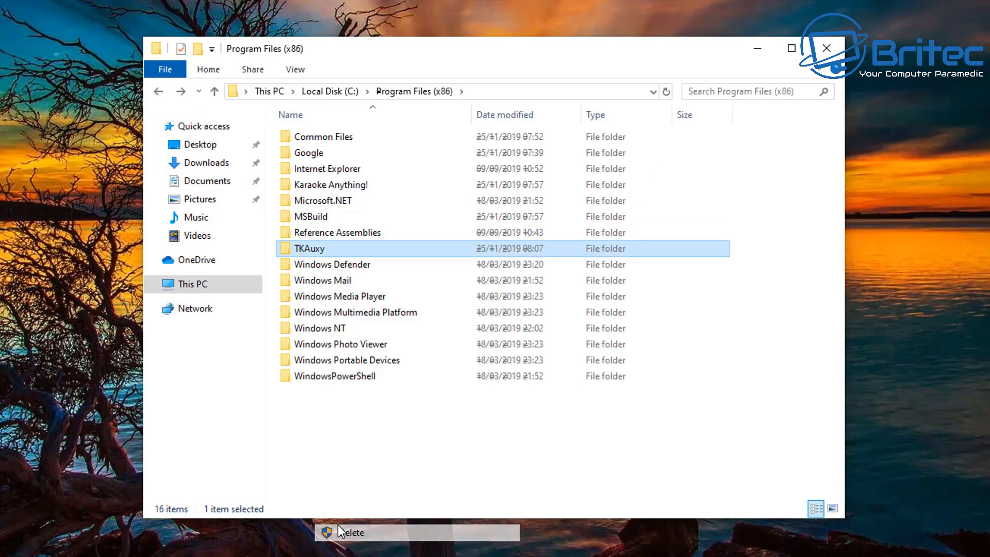
# - Delete the Karaoke Anything! folder from Program Files (x86)
pyautogui.click(334, 186)
pyautogui.rightClick(333, 184)
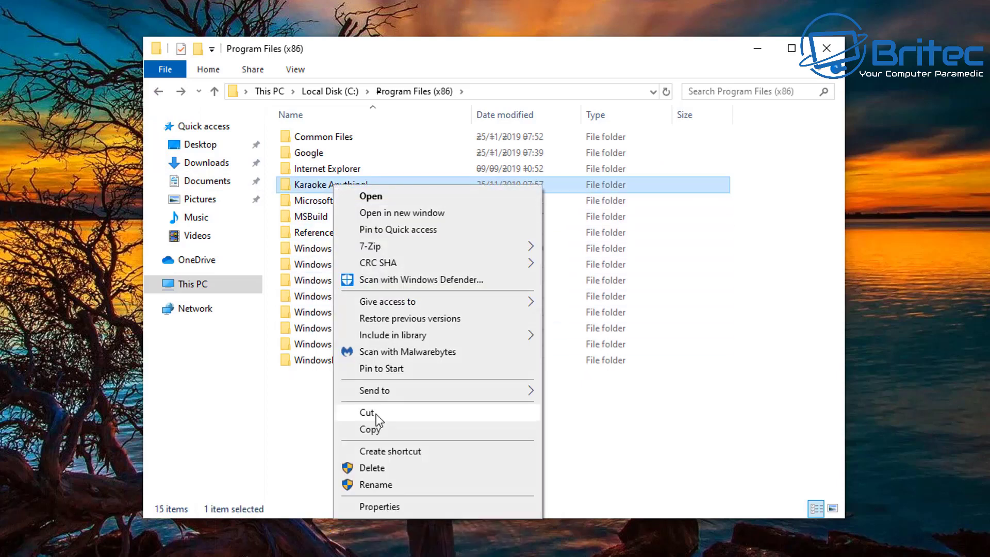
pyautogui.click(374, 470)
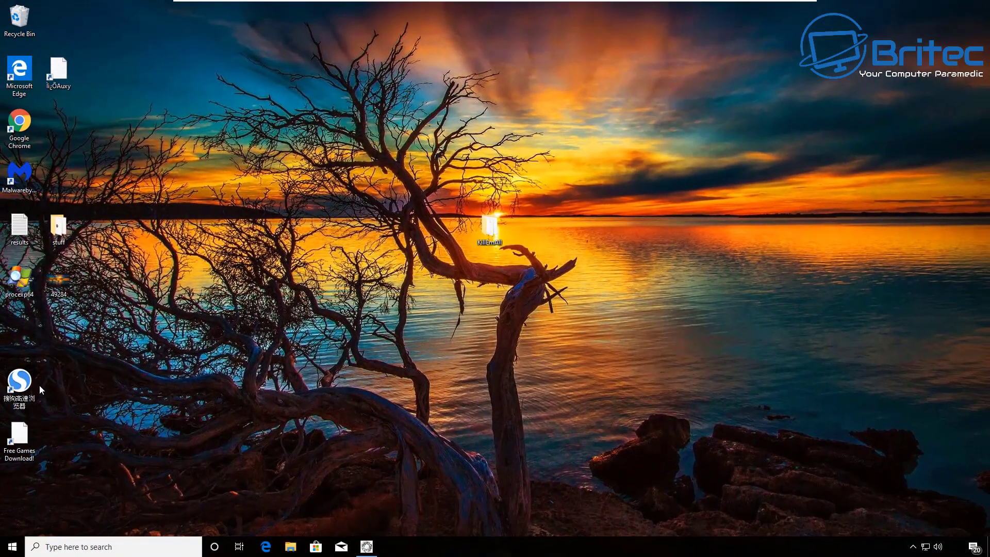
# - Delete the leftover Sogou browser, Free Games Download! and Auxy shortcuts from the desktop
pyautogui.rightClick(27, 388)
pyautogui.click(49, 353)
pyautogui.doubleClick(23, 431)
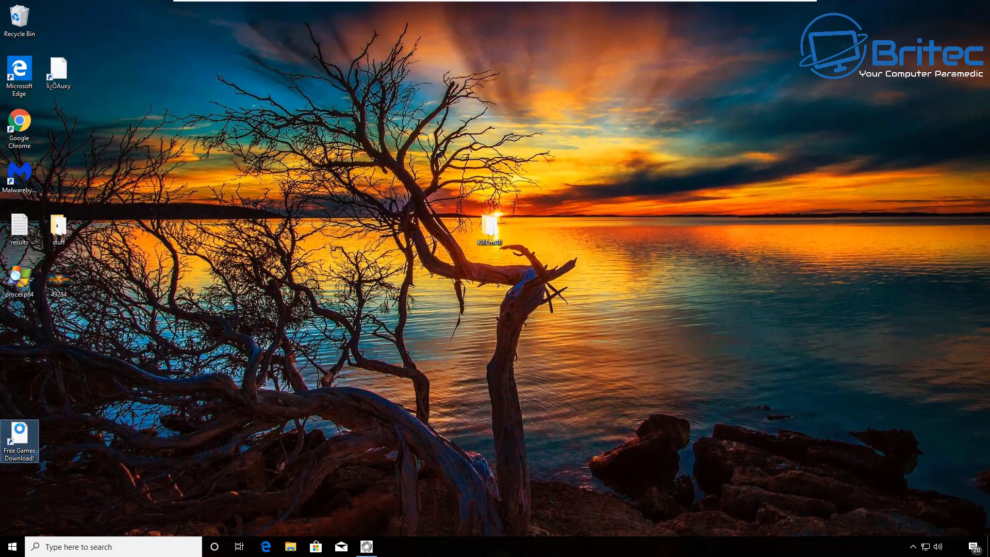
pyautogui.rightClick(23, 436)
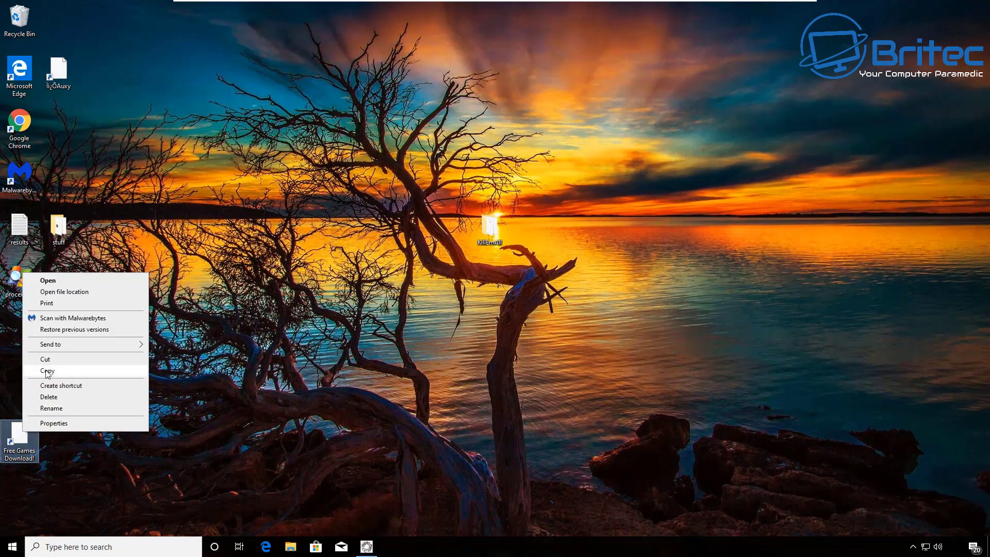
pyautogui.click(62, 396)
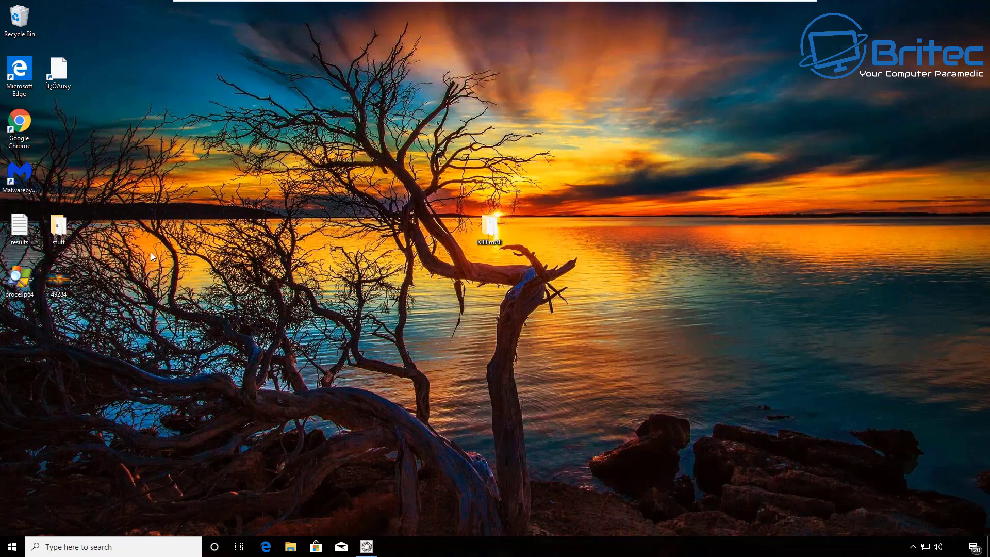
pyautogui.rightClick(58, 67)
pyautogui.click(88, 224)
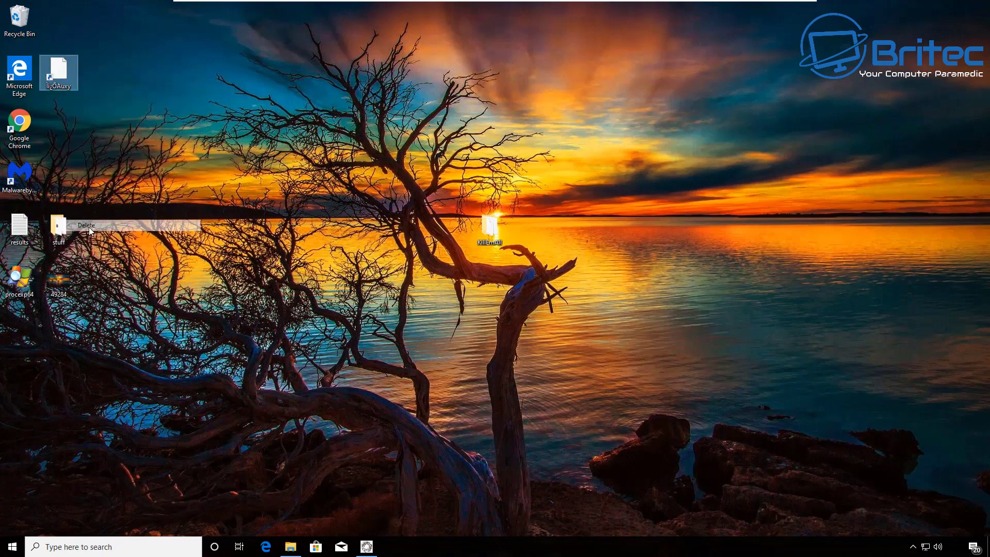
# - Launch HitmanPro 3.8, allow it to make changes to the device, and review its general and scheduled scan settings
pyautogui.click(216, 208)
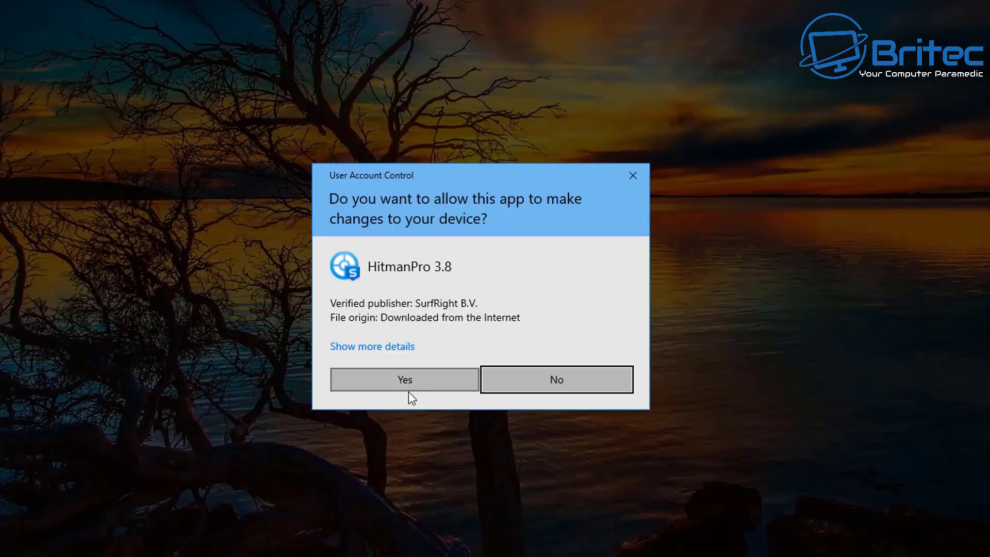
pyautogui.click(409, 390)
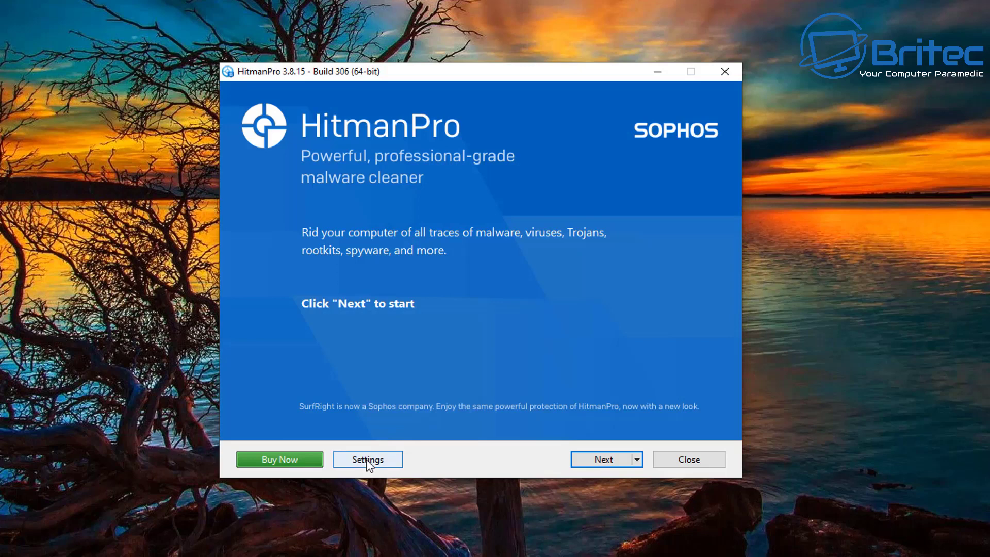
pyautogui.click(366, 459)
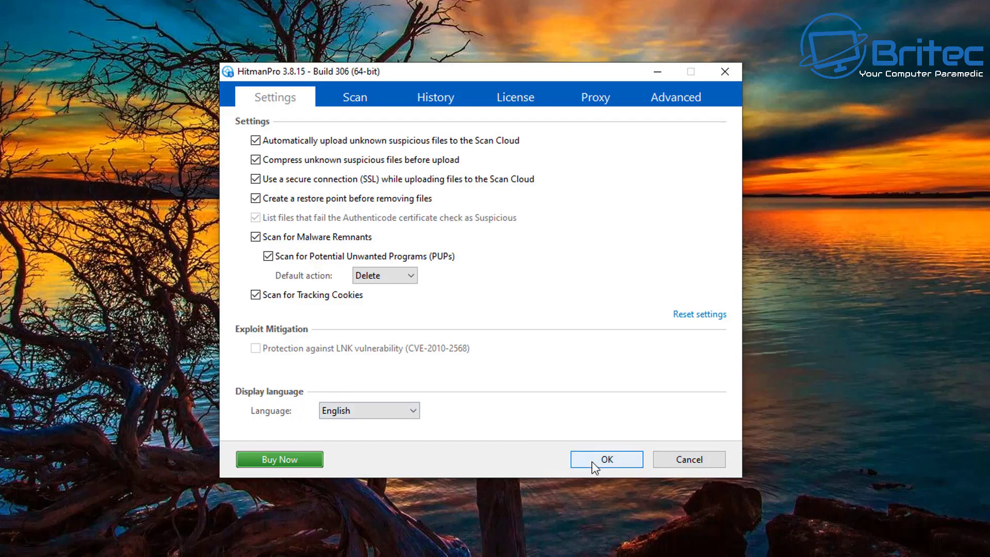
pyautogui.click(356, 97)
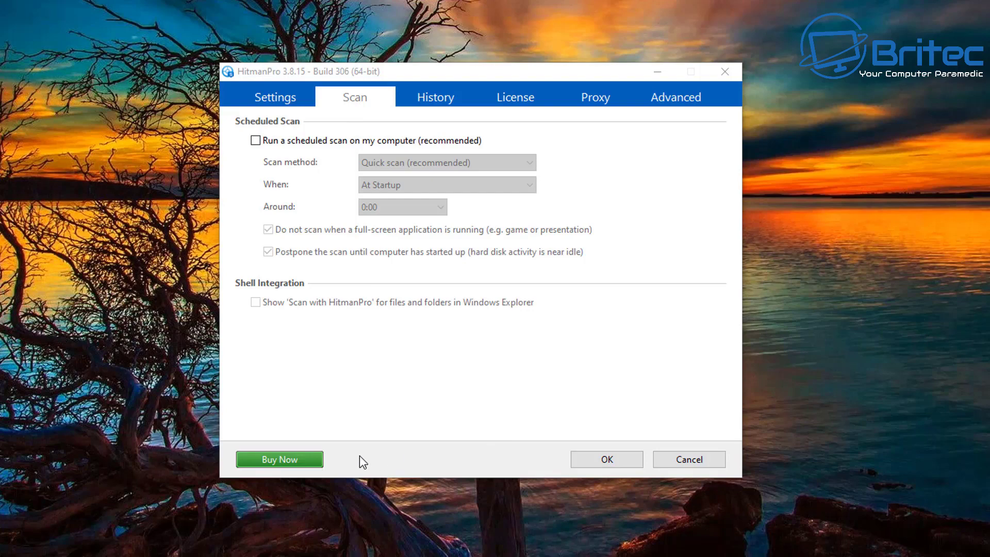
pyautogui.click(624, 460)
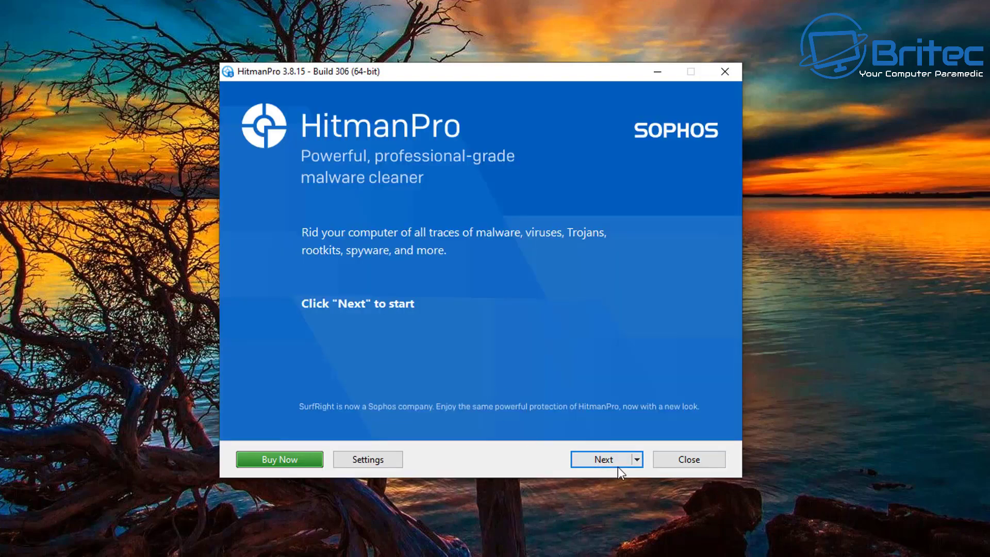
# - Accept the HitmanPro license agreement and start a one-time scan without storing a copy of the program
pyautogui.click(604, 461)
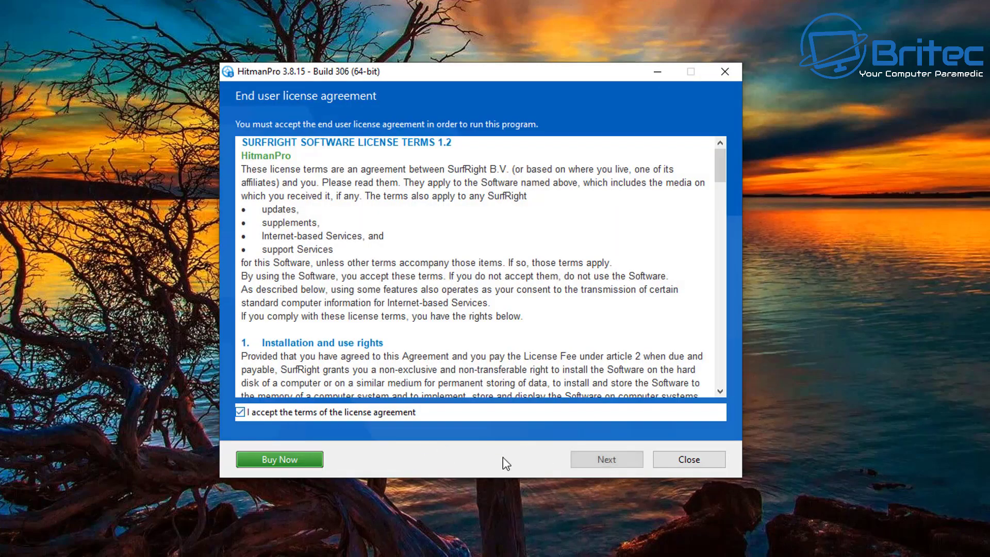
pyautogui.click(594, 461)
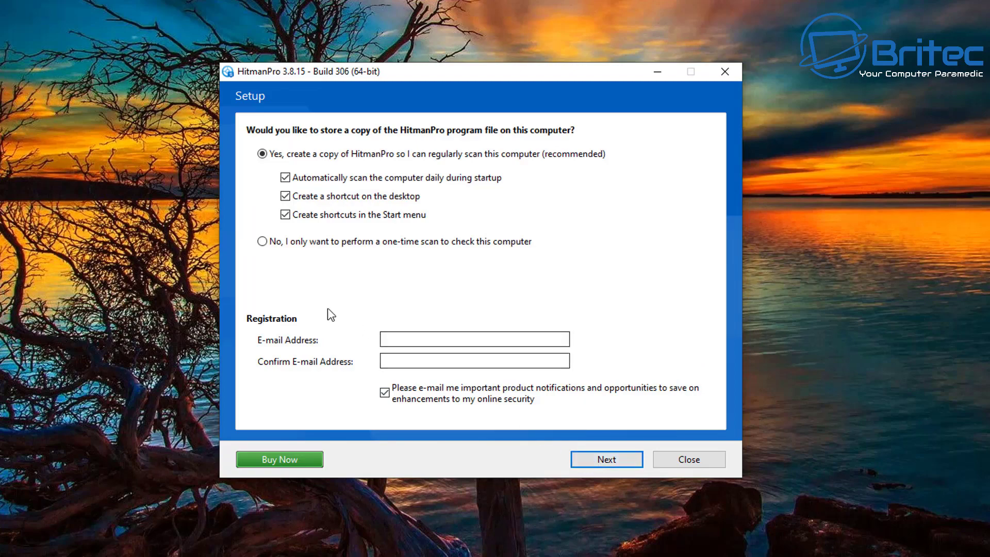
pyautogui.click(264, 242)
pyautogui.click(607, 462)
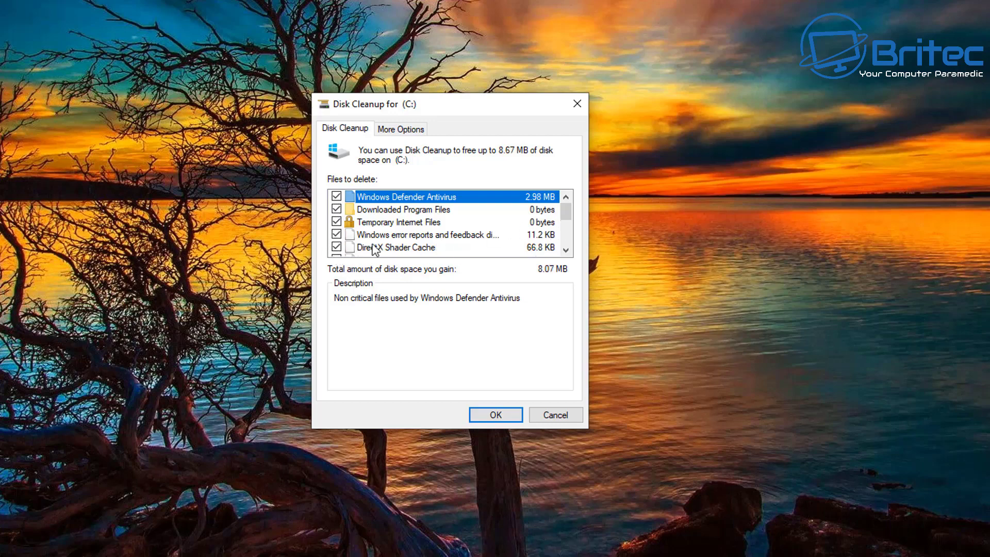
# - Review the file categories in Disk Cleanup for drive C: and delete the preselected ones, confirming the deletion
pyautogui.moveTo(567, 222); pyautogui.dragTo(568, 230)
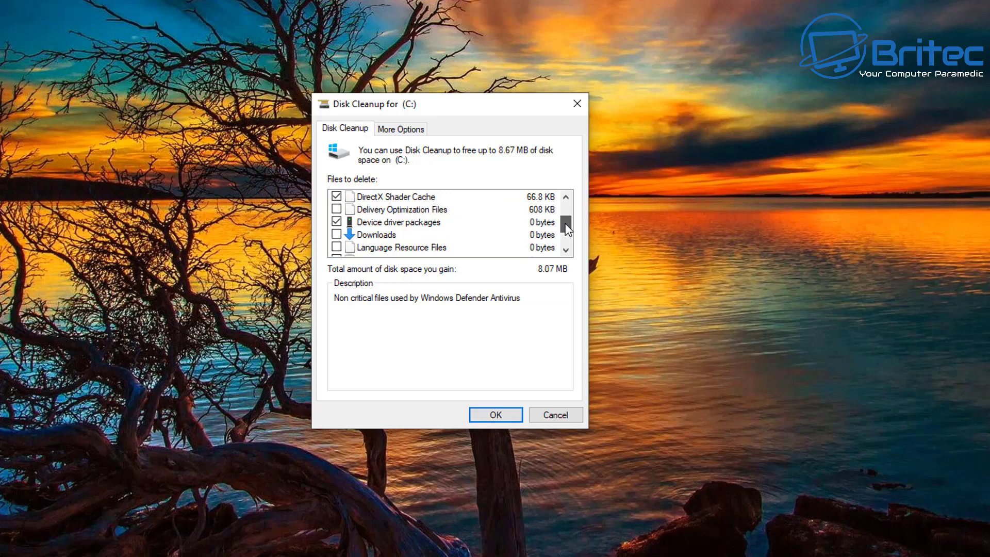
pyautogui.moveTo(568, 235); pyautogui.dragTo(568, 244)
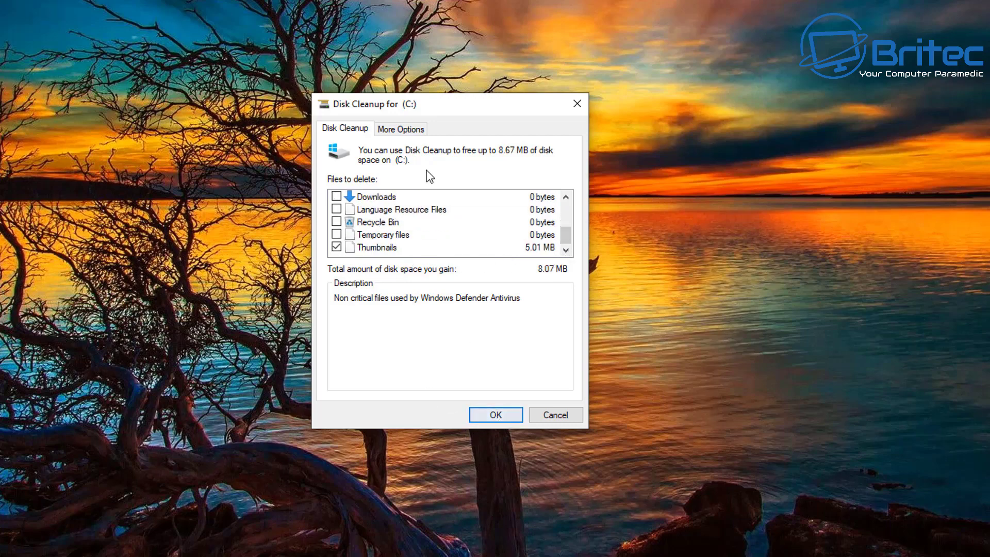
pyautogui.click(492, 414)
pyautogui.click(501, 287)
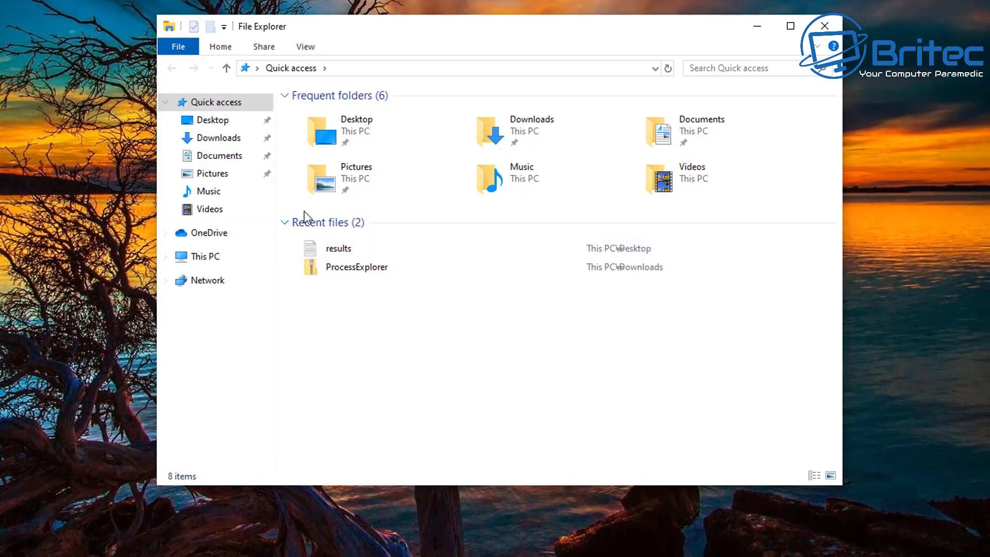
# - Inspect the leftover SogouDownload folder at the root of Local Disk (C:) and delete it
pyautogui.click(208, 256)
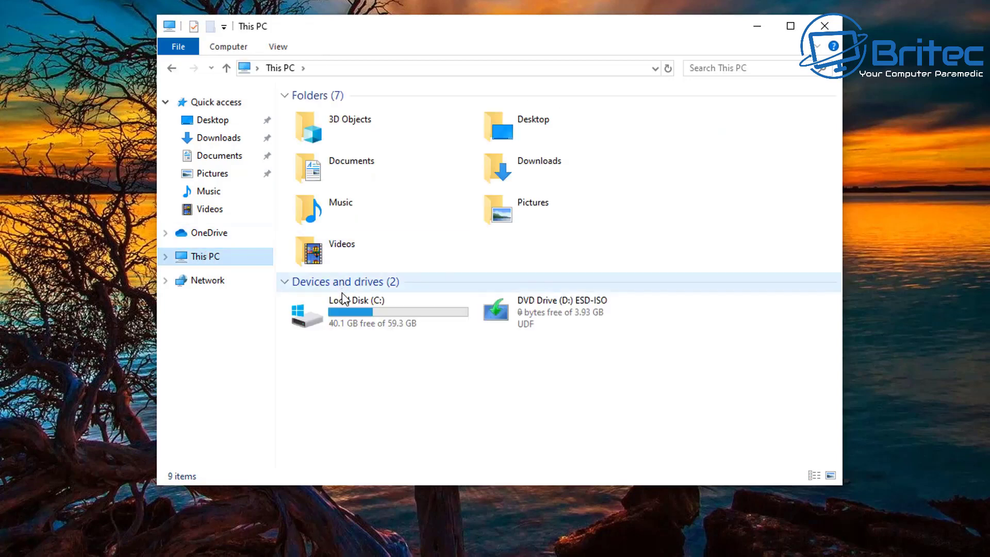
pyautogui.click(344, 316)
pyautogui.doubleClick(343, 314)
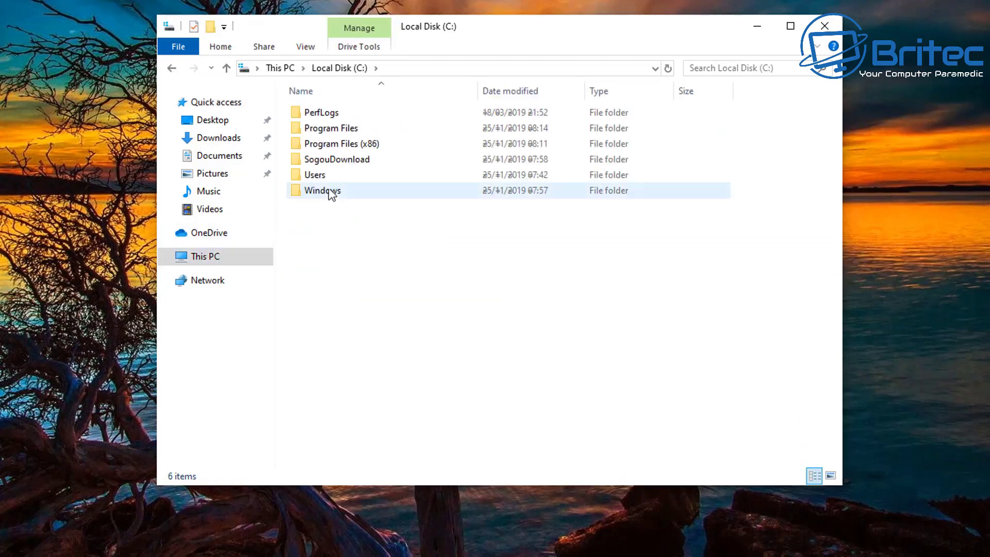
pyautogui.doubleClick(330, 156)
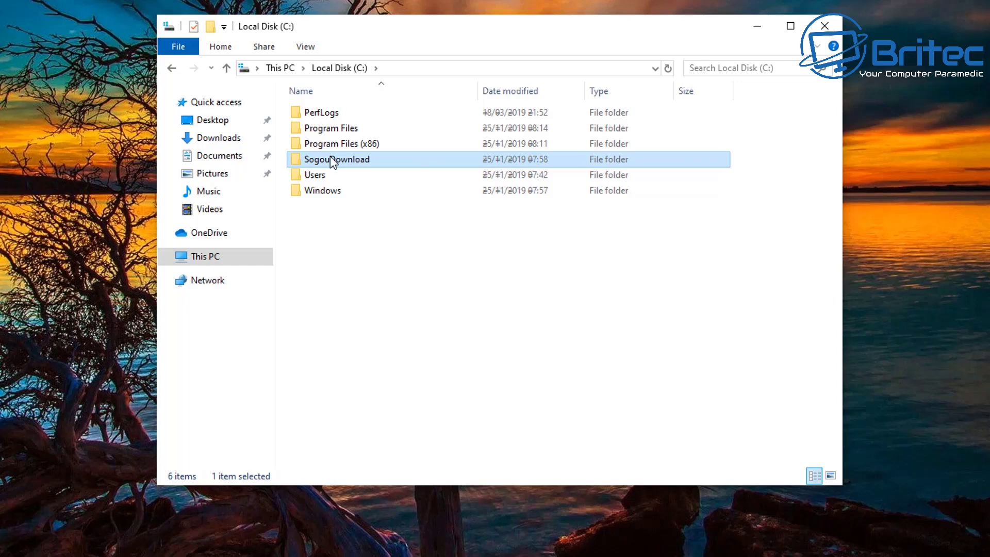
pyautogui.click(170, 69)
pyautogui.rightClick(311, 164)
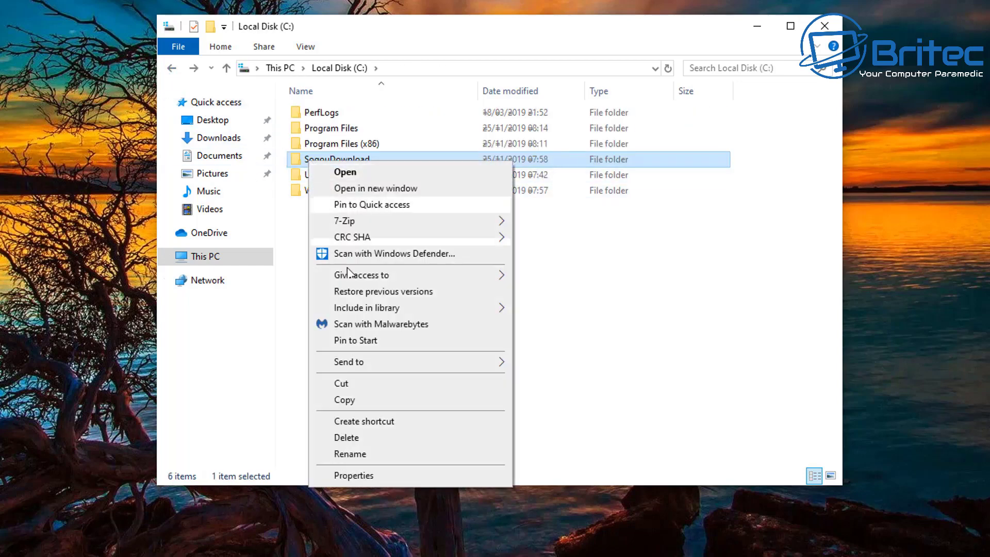
pyautogui.click(353, 437)
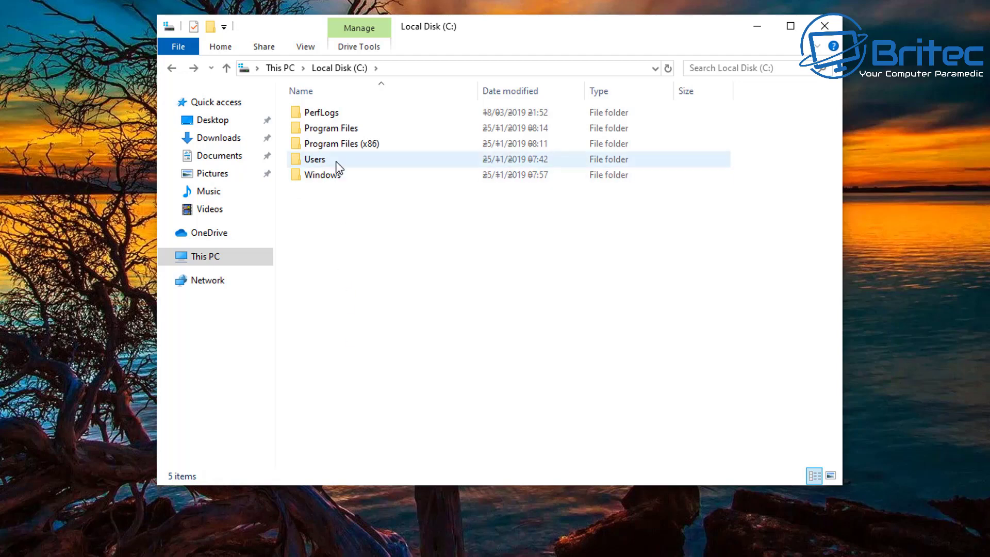
# - Check the Program Files (x86), Program Files and ModifiableWindowsApps folders on drive C: for leftover malware folders
pyautogui.doubleClick(334, 146)
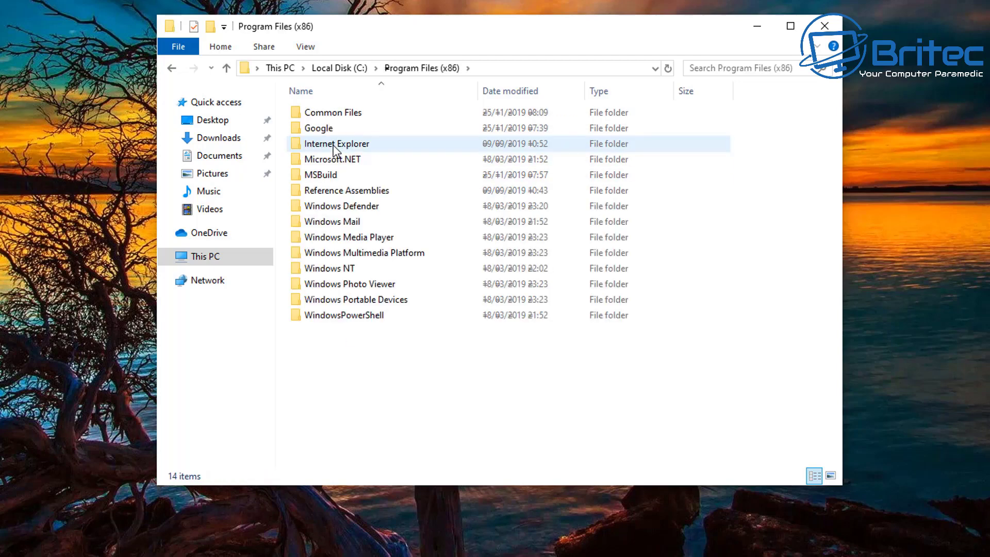
pyautogui.click(171, 68)
pyautogui.doubleClick(329, 129)
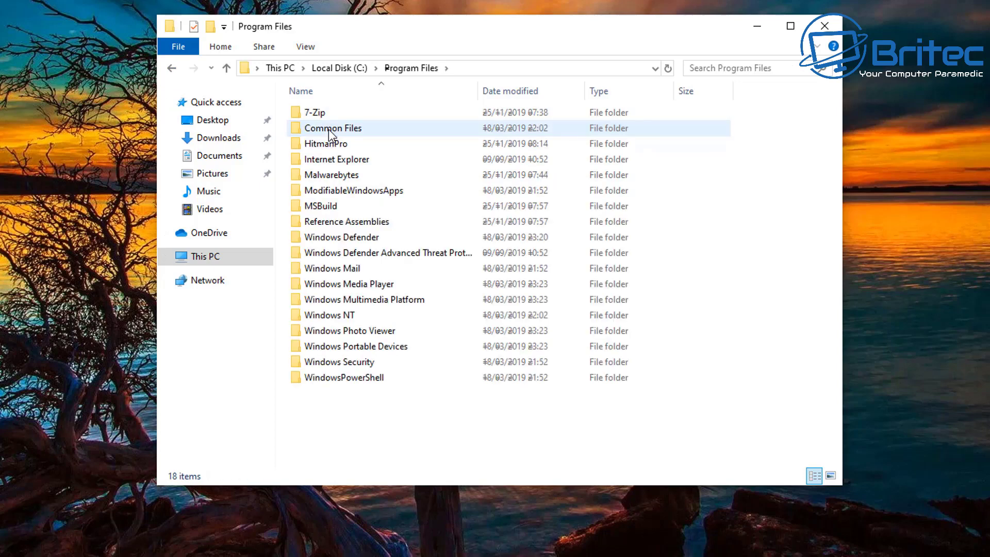
pyautogui.doubleClick(332, 192)
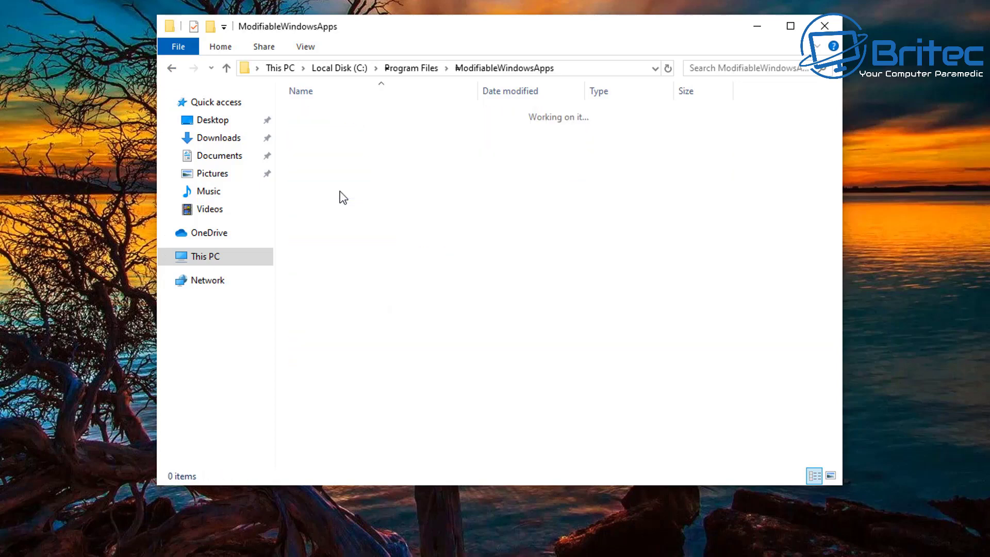
pyautogui.click(172, 69)
pyautogui.click(172, 69)
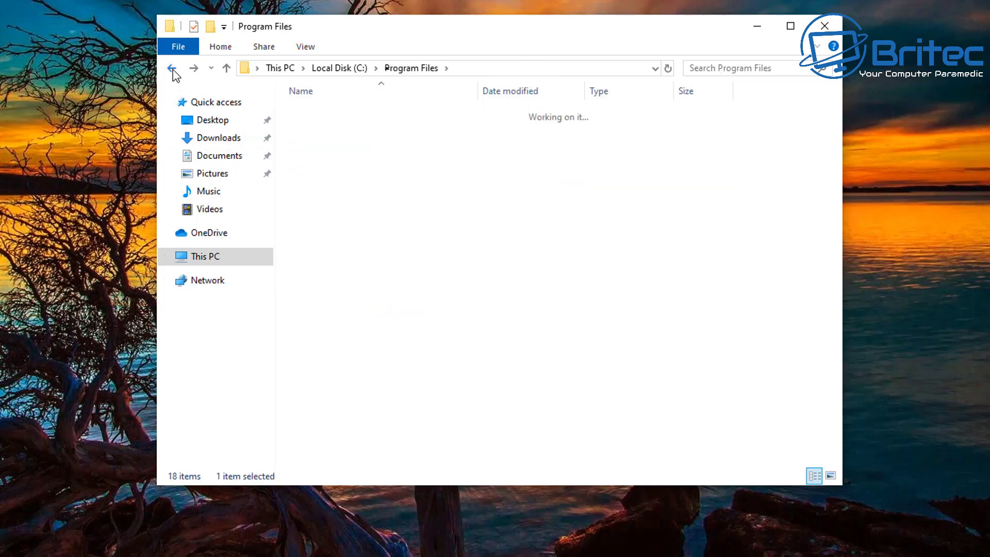
# - Set the folder options to show hidden files, folders and drives and to stop hiding extensions for known file types, and apply them
pyautogui.click(305, 47)
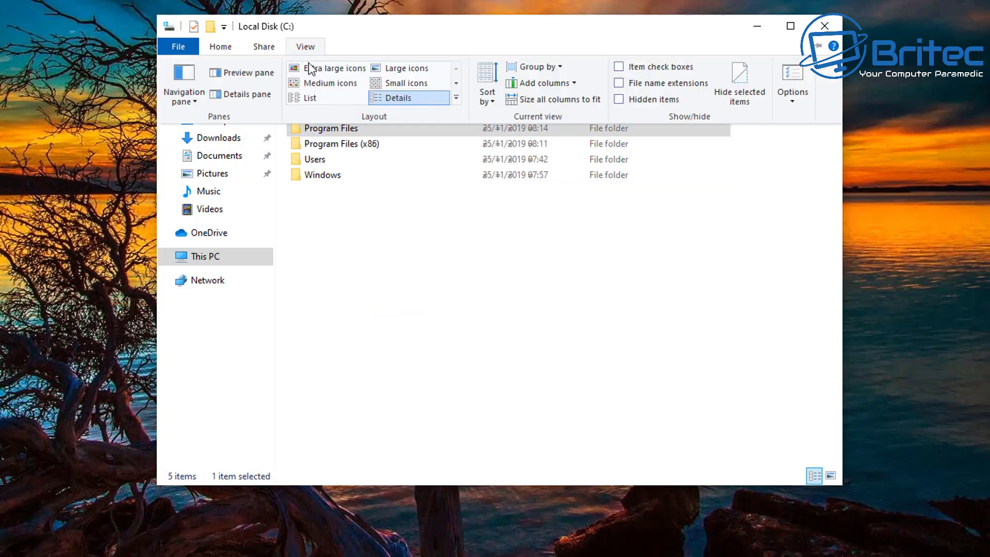
pyautogui.click(791, 99)
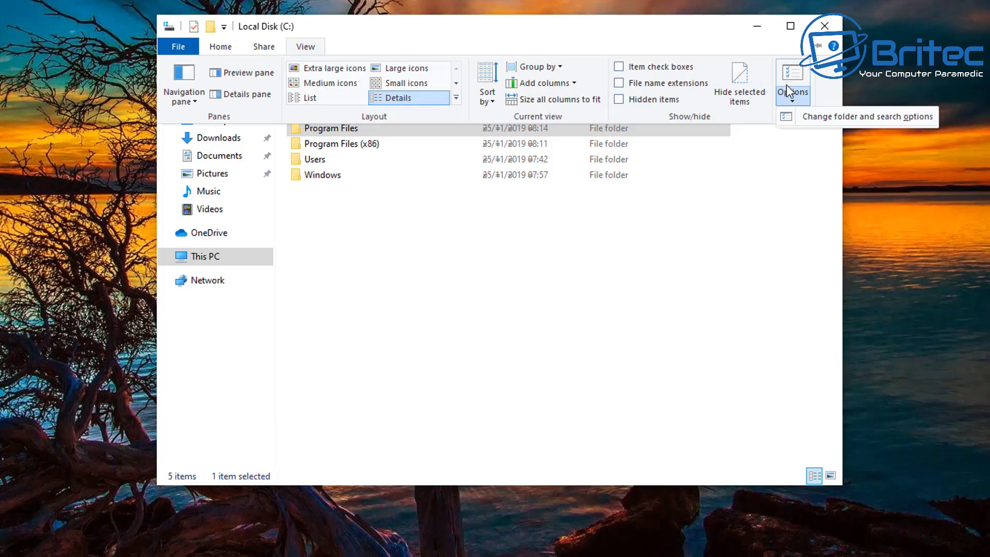
pyautogui.click(868, 116)
pyautogui.moveTo(258, 107); pyautogui.dragTo(398, 107)
pyautogui.click(373, 128)
pyautogui.click(381, 336)
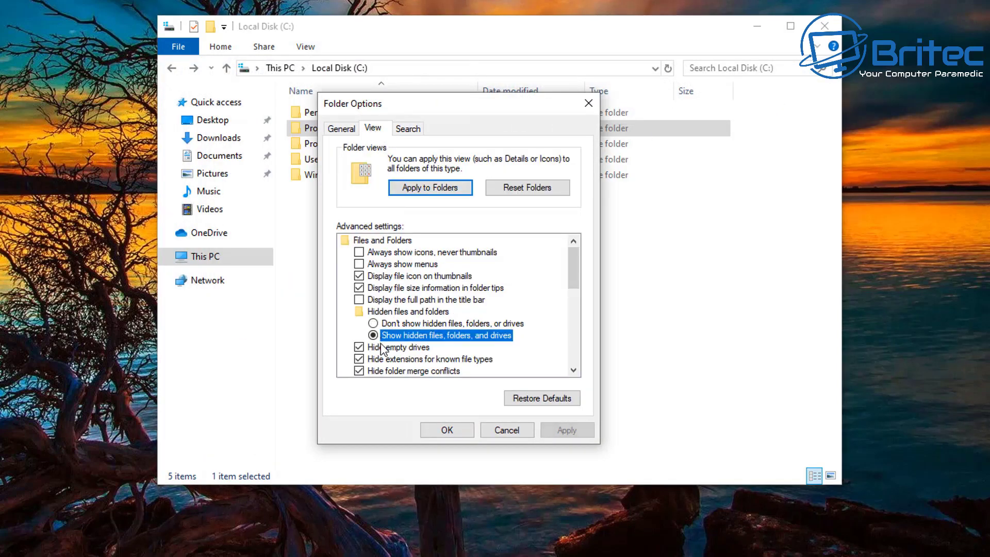
pyautogui.click(382, 360)
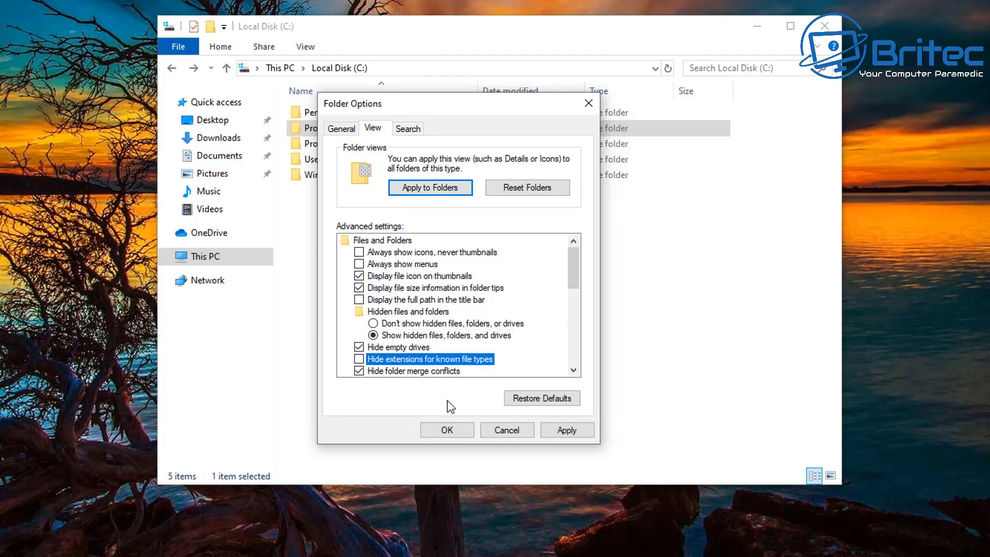
pyautogui.scroll(-1, 447, 357)
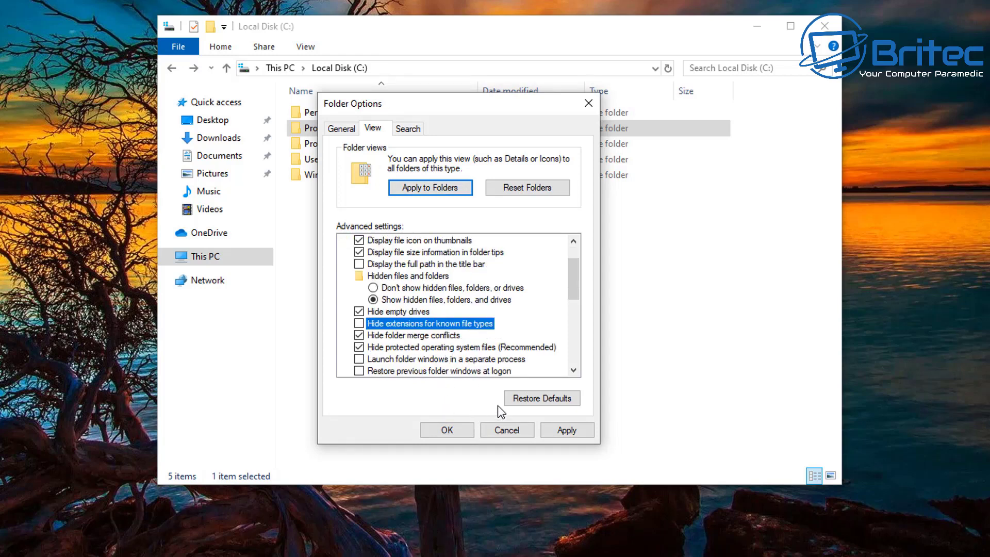
pyautogui.click(569, 432)
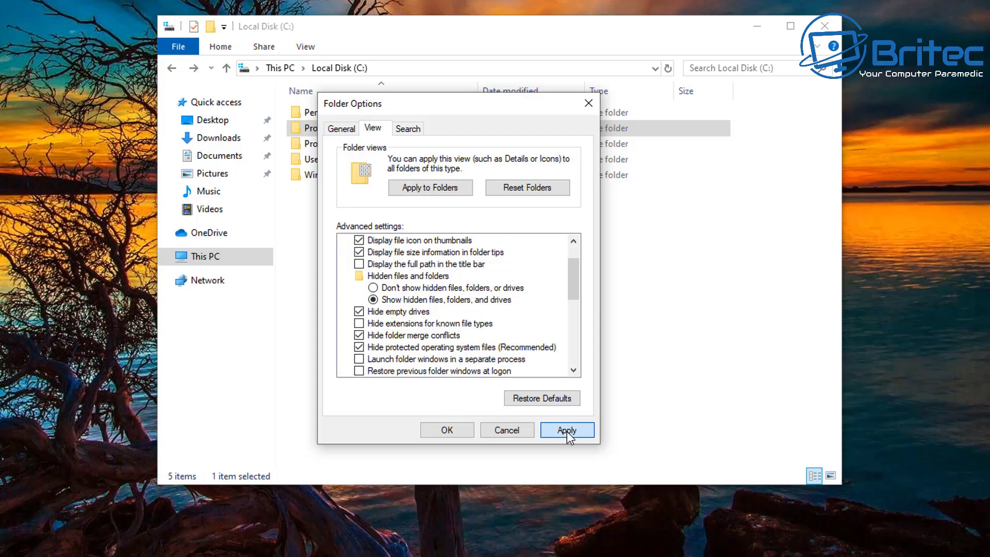
pyautogui.click(443, 432)
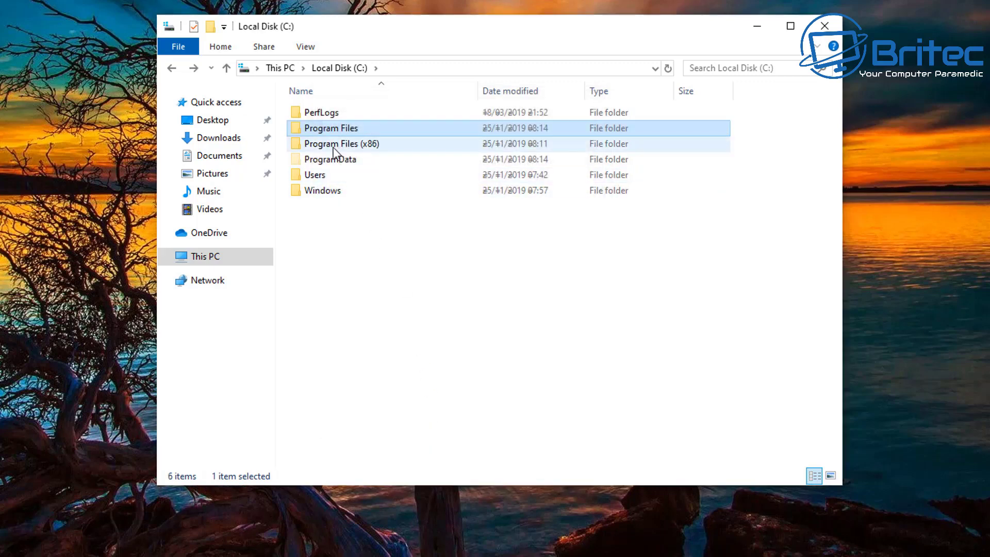
# - Examine the hidden ProgramData folder on drive C: for leftover folders from removed programs
pyautogui.doubleClick(328, 161)
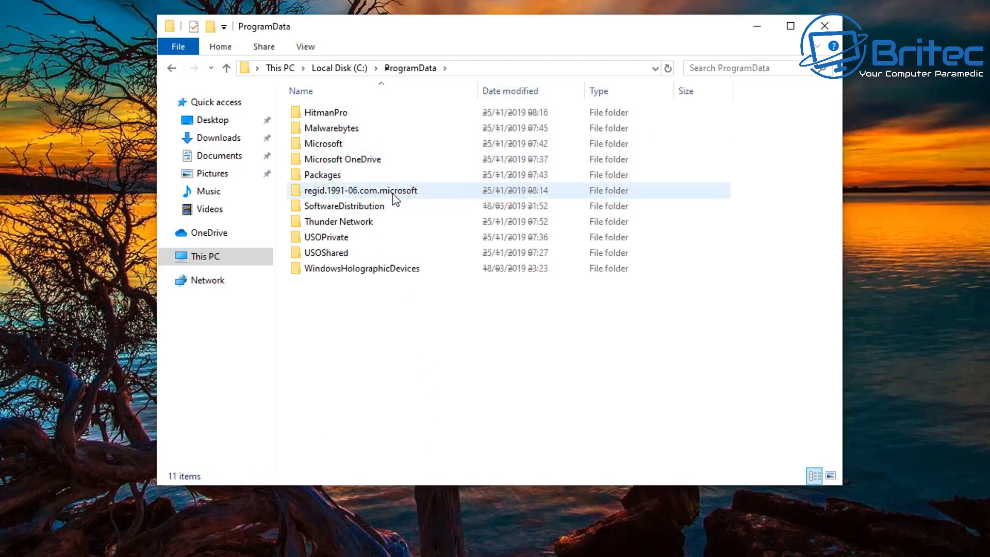
pyautogui.moveTo(382, 260)
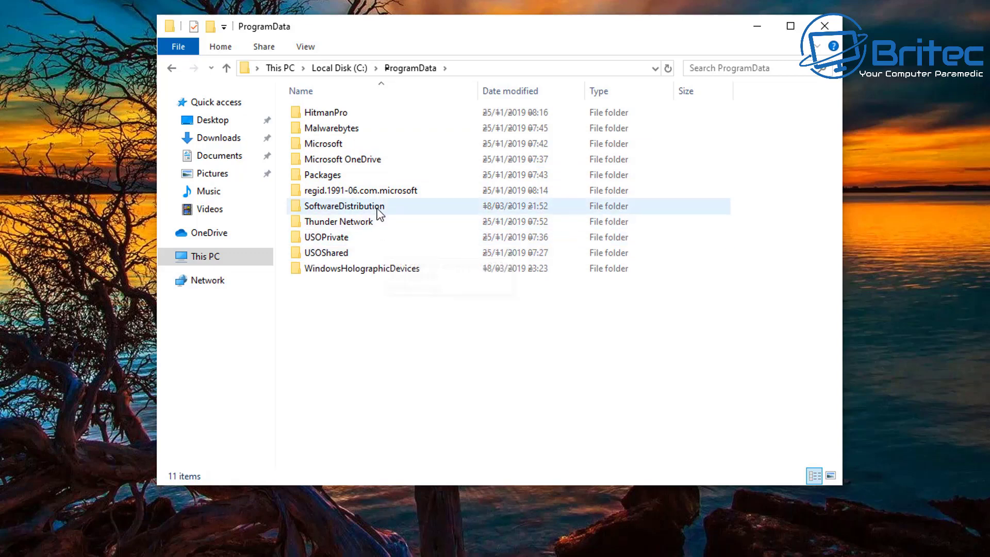
pyautogui.moveTo(378, 232)
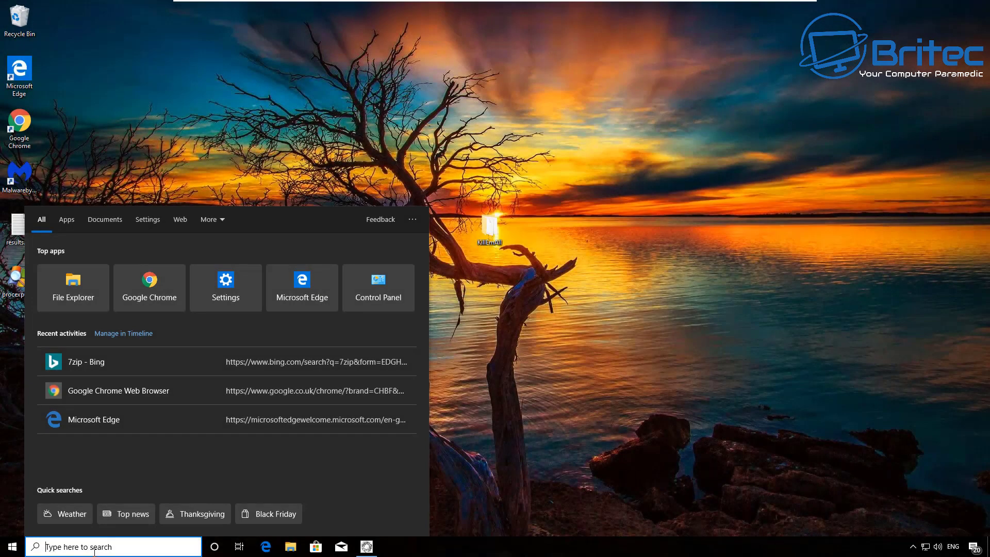
# - Open the Windows language settings and review the preferred languages and the date and time settings for unwanted changes
pyautogui.write('l')
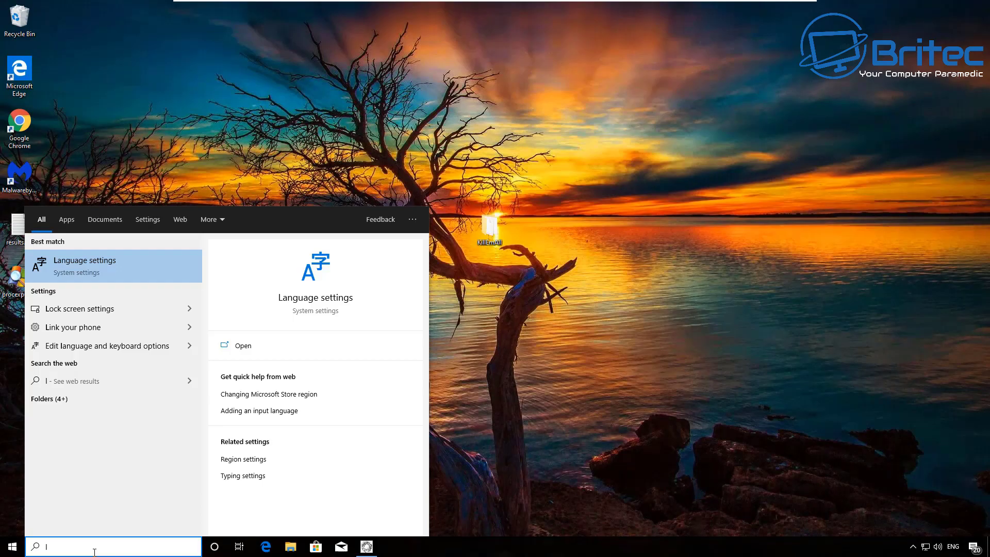
pyautogui.click(98, 256)
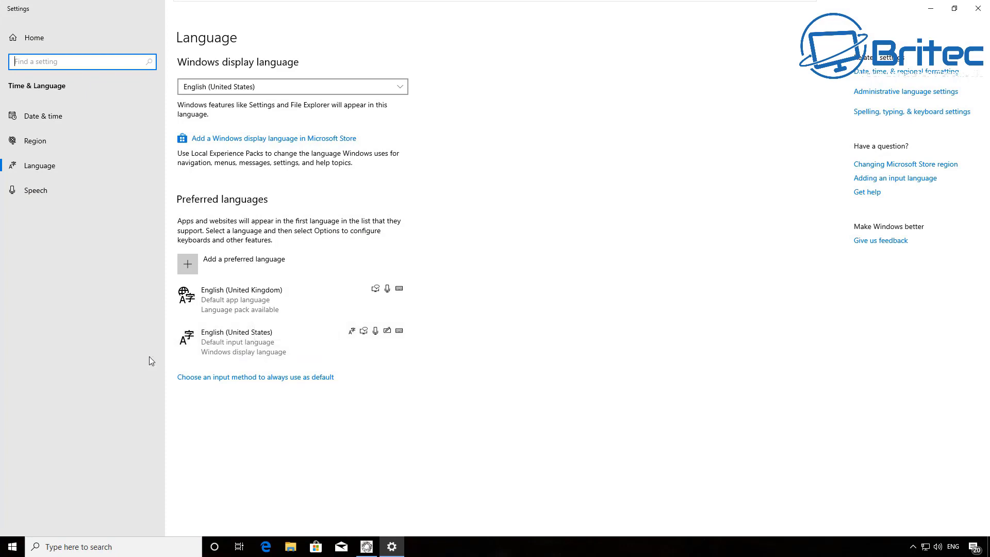
pyautogui.click(262, 349)
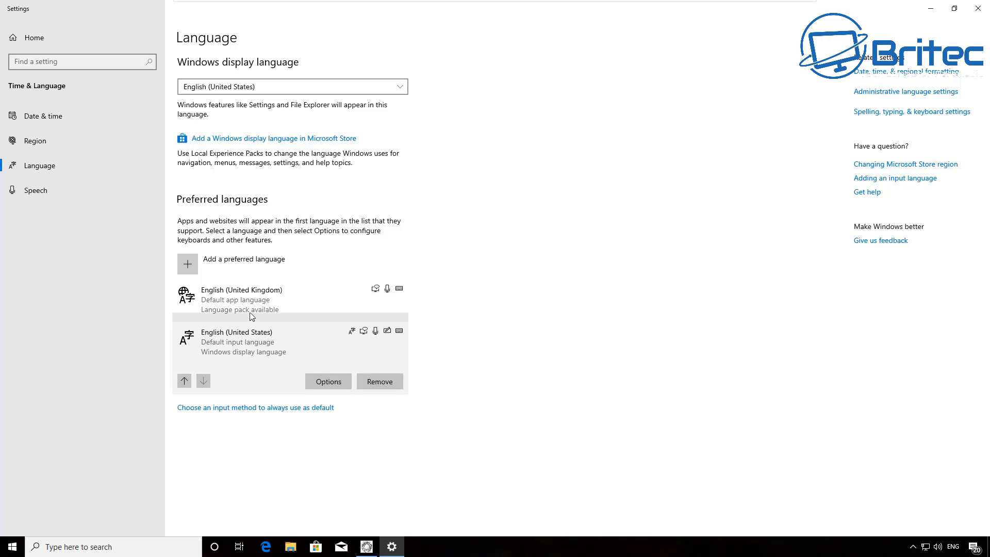
pyautogui.click(61, 119)
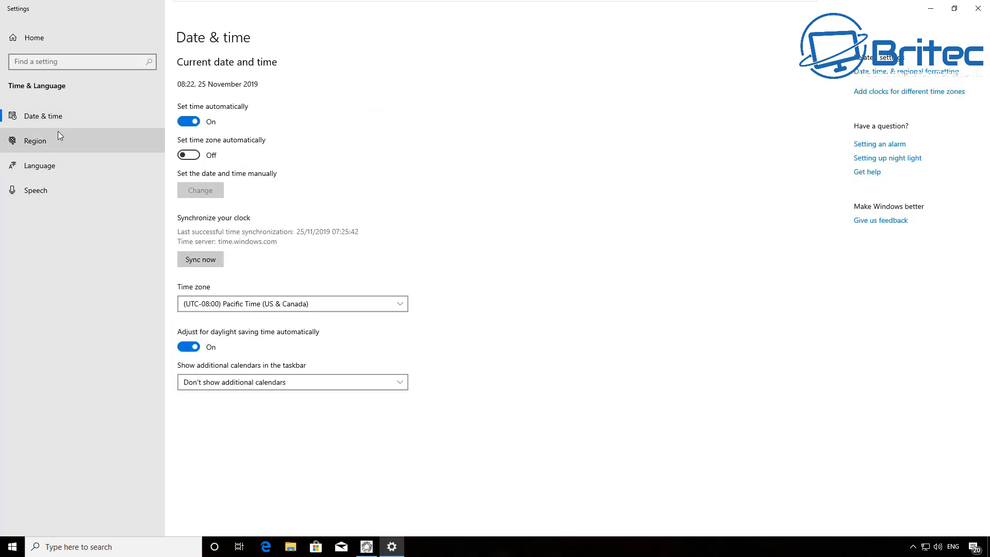
# - Set the regional format to English (United Kingdom) and select United Kingdom as the country or region
pyautogui.click(50, 138)
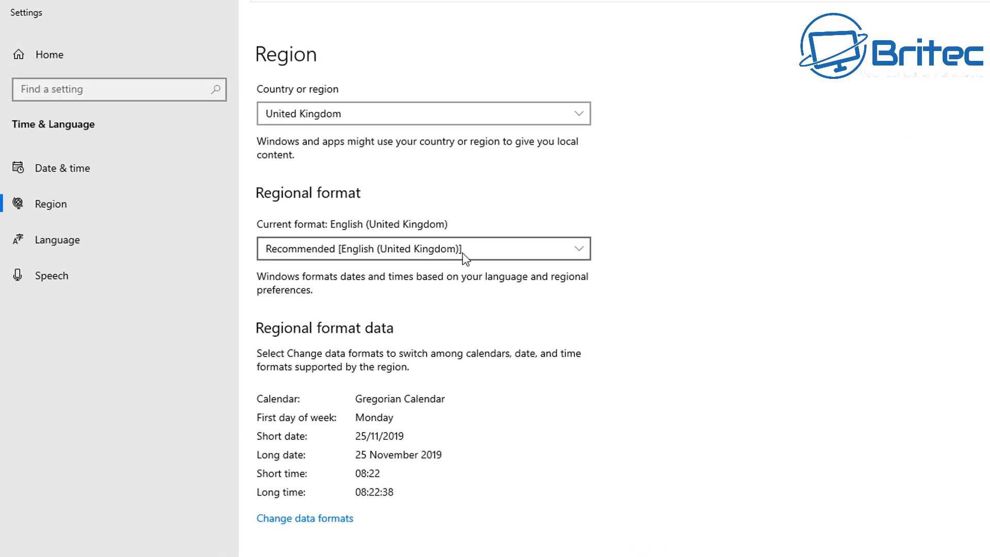
pyautogui.click(571, 249)
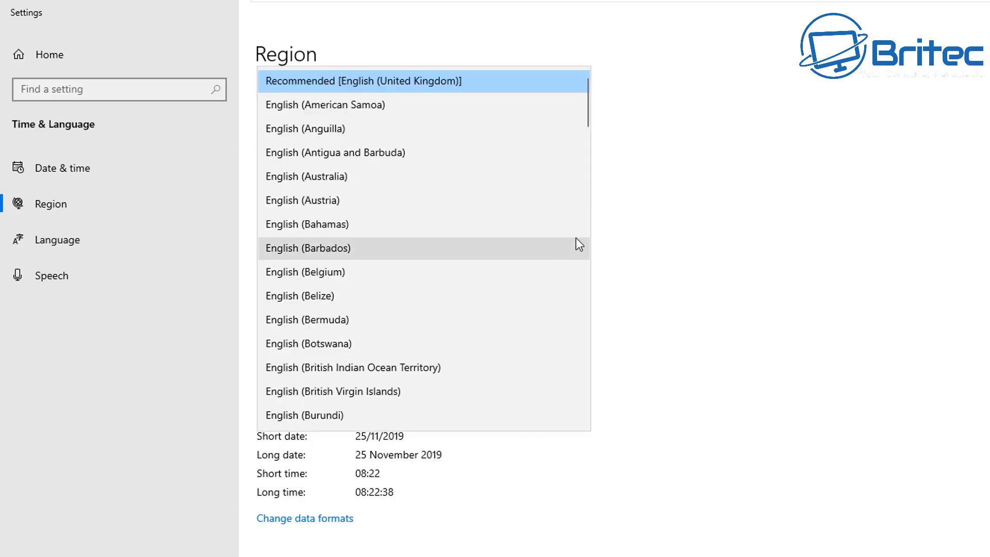
pyautogui.moveTo(588, 117); pyautogui.dragTo(592, 398)
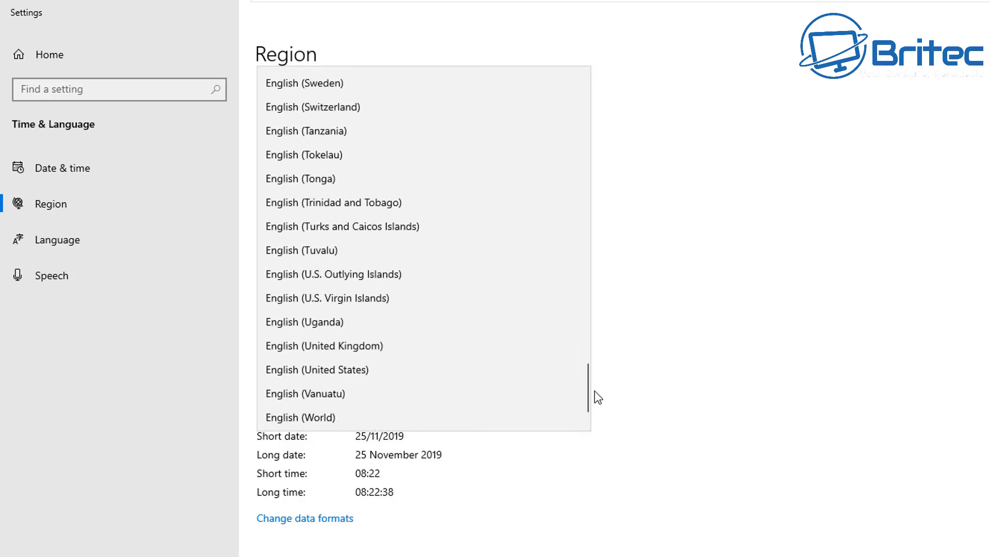
pyautogui.click(395, 350)
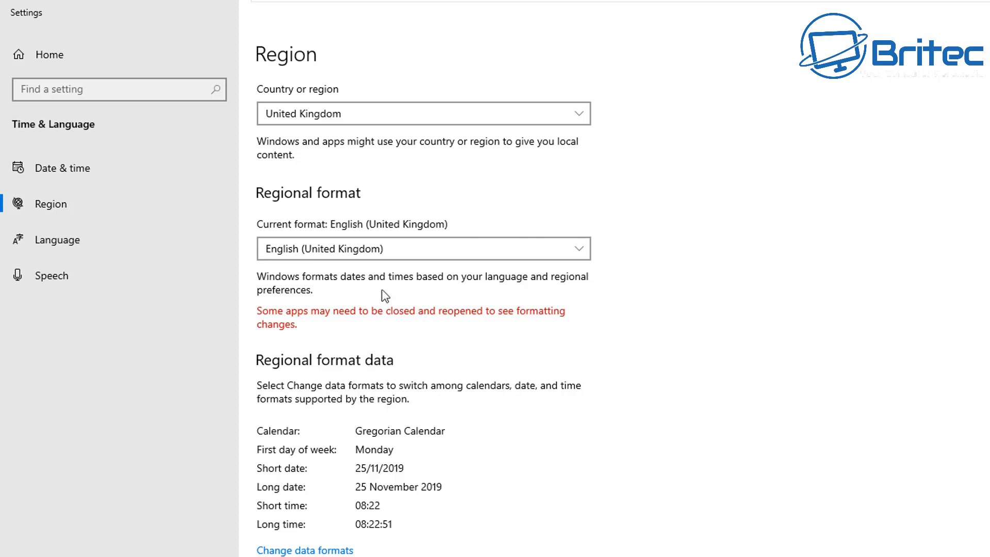
pyautogui.click(409, 118)
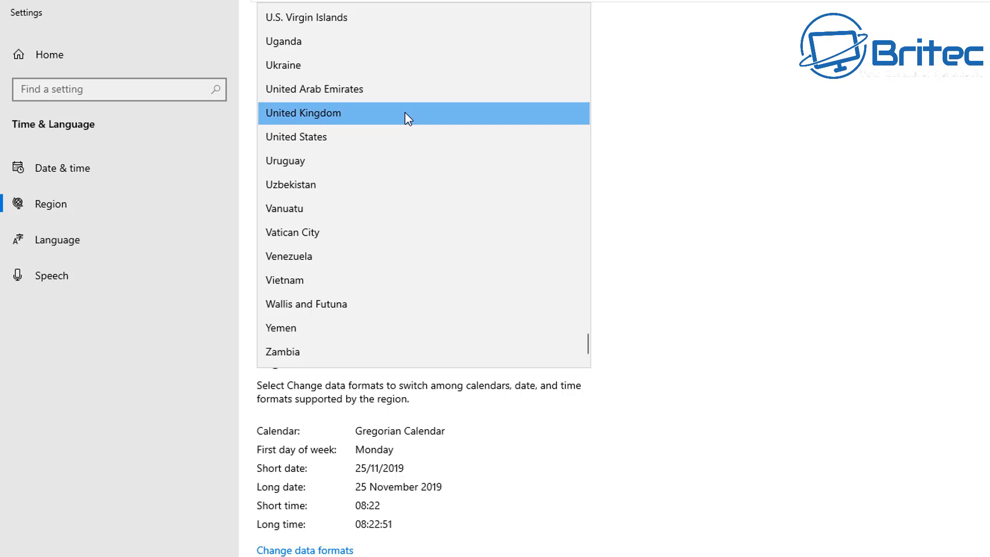
pyautogui.click(405, 114)
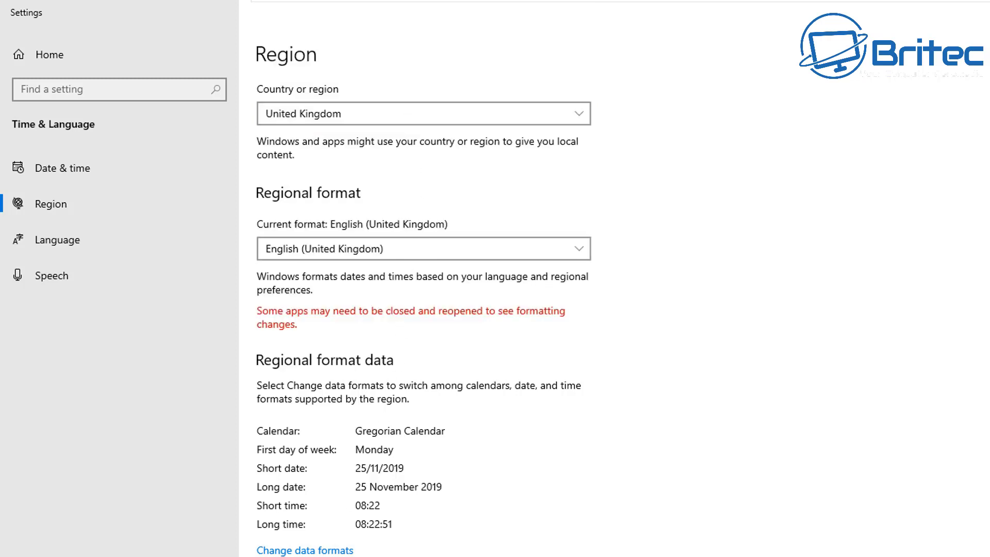
# - Review the calendar, date and time formats of the region and return to the language settings
pyautogui.click(317, 551)
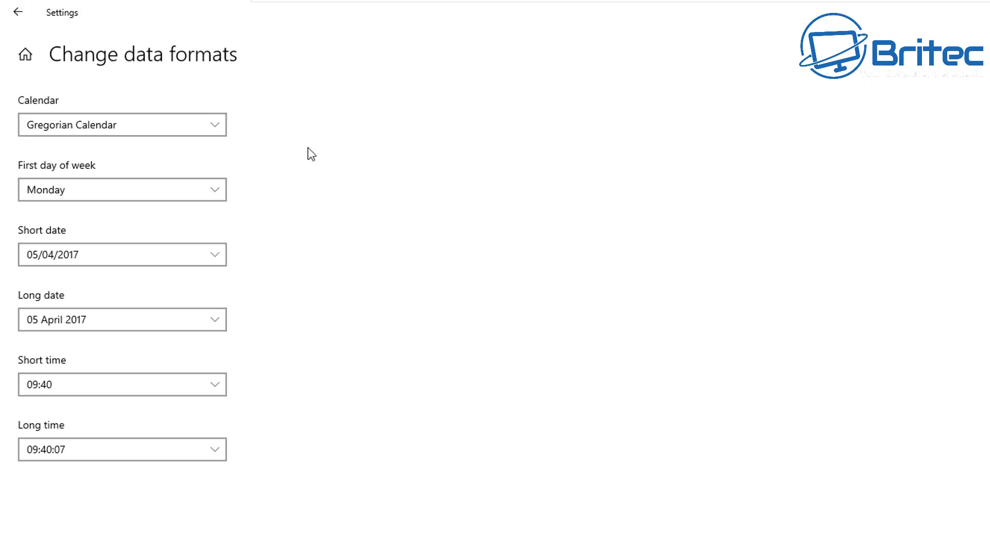
pyautogui.click(20, 12)
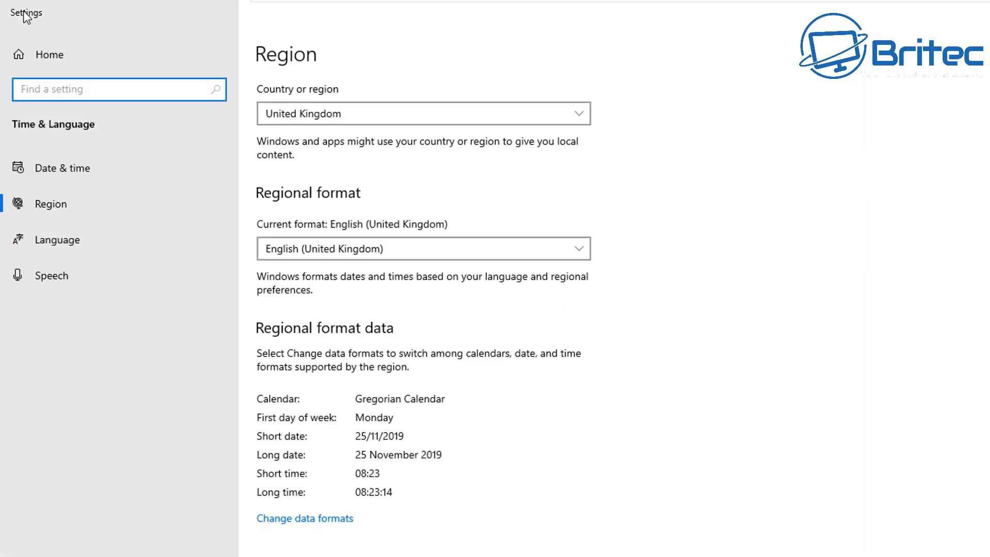
pyautogui.click(48, 240)
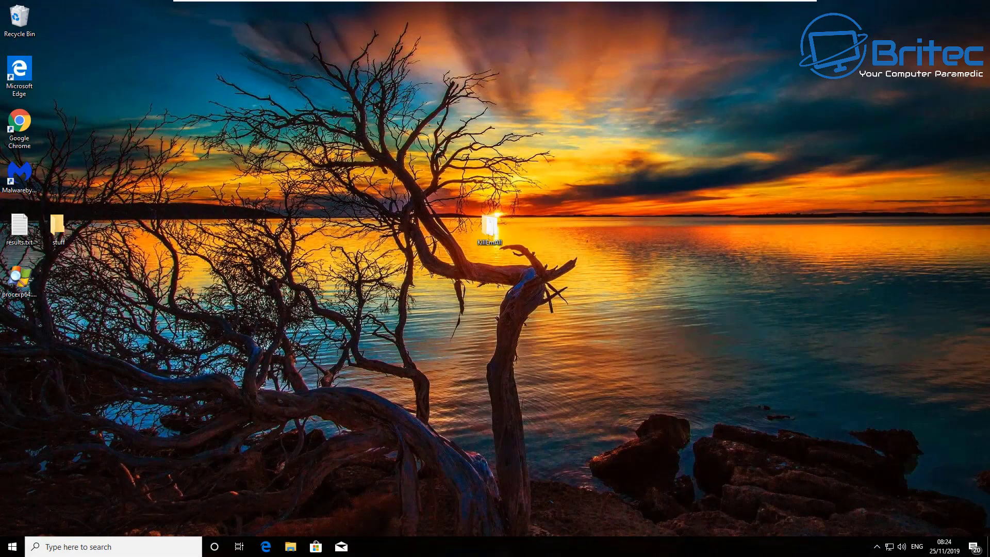
# - Open drive C: in File Explorer and look over its top-level folders
pyautogui.click(290, 547)
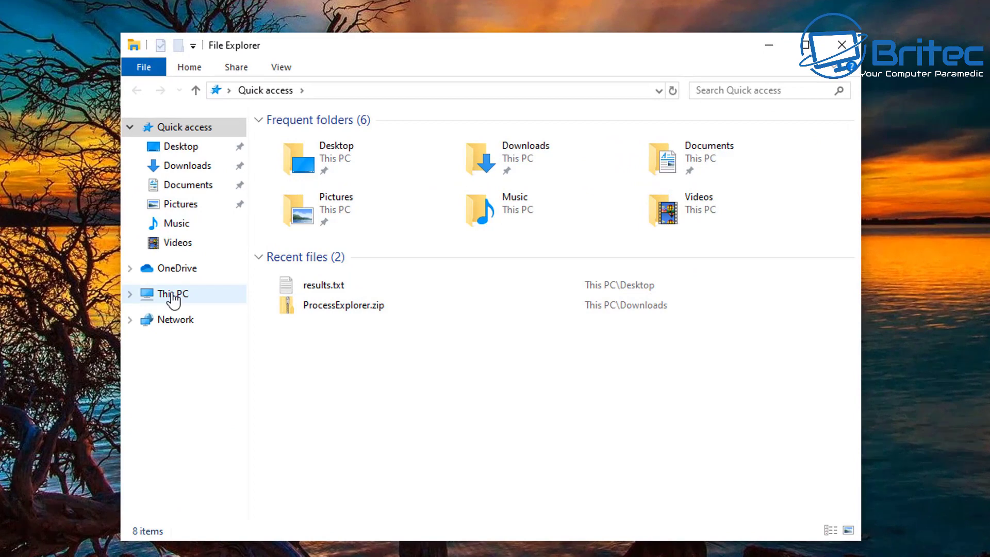
pyautogui.click(346, 262)
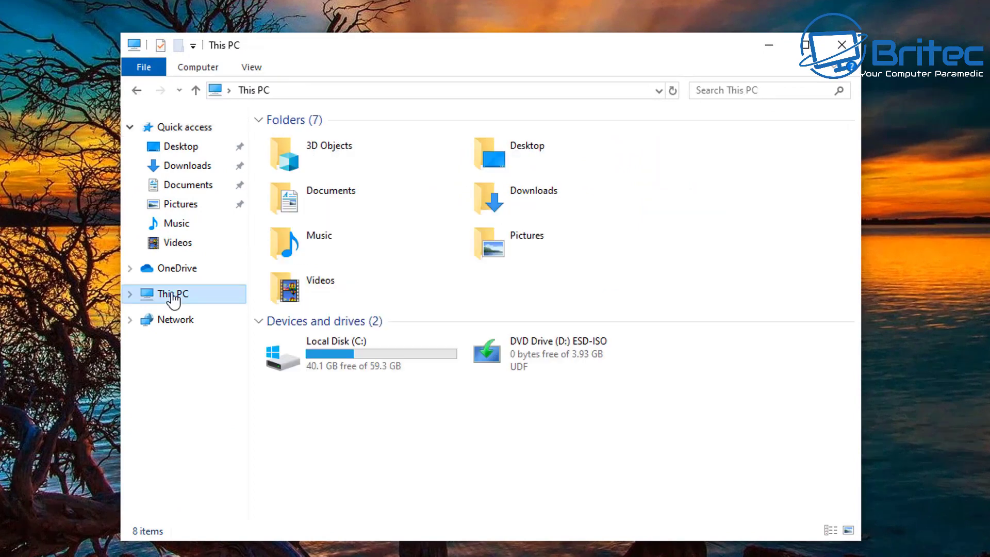
pyautogui.doubleClick(330, 342)
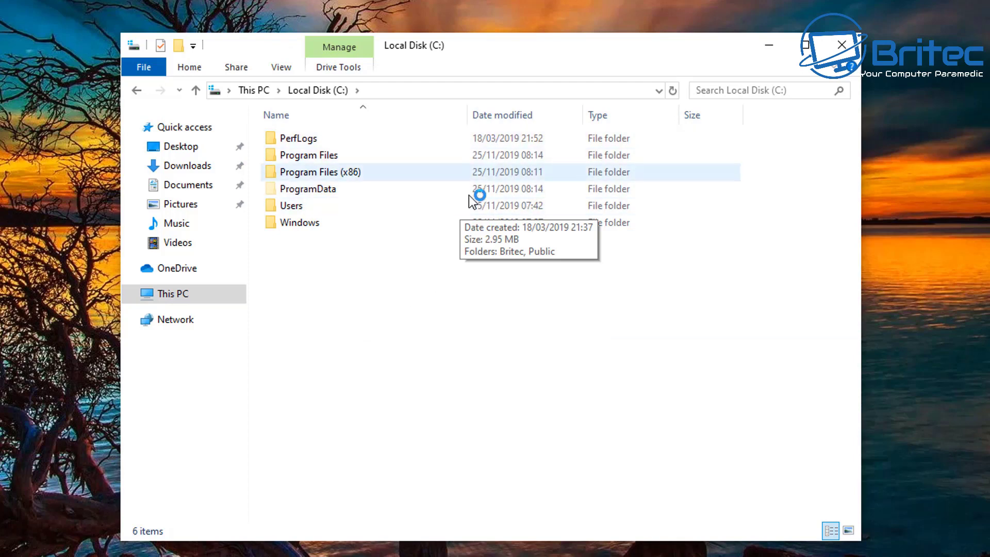
pyautogui.click(509, 288)
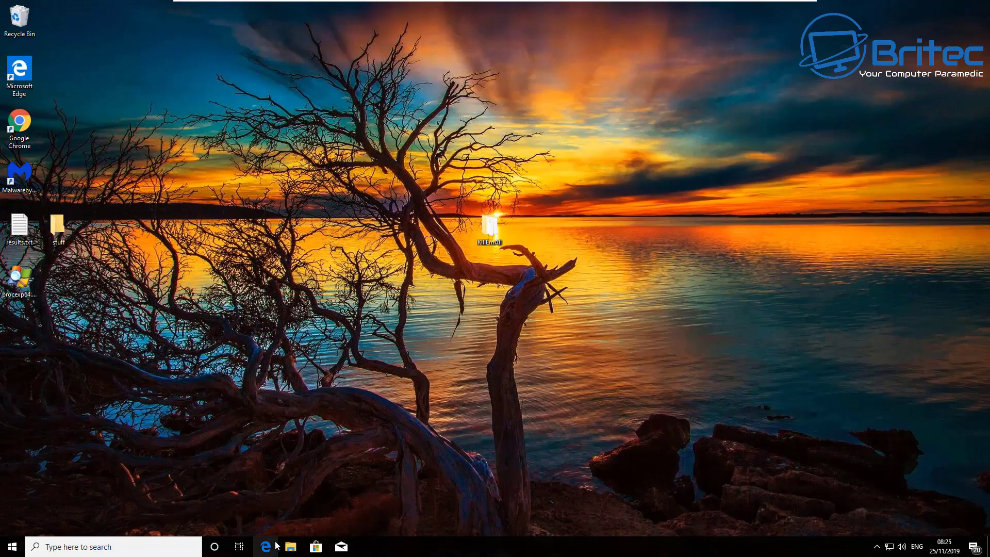
# - Open the AppData\Roaming folder of the Britec user profile on drive C:
pyautogui.click(291, 547)
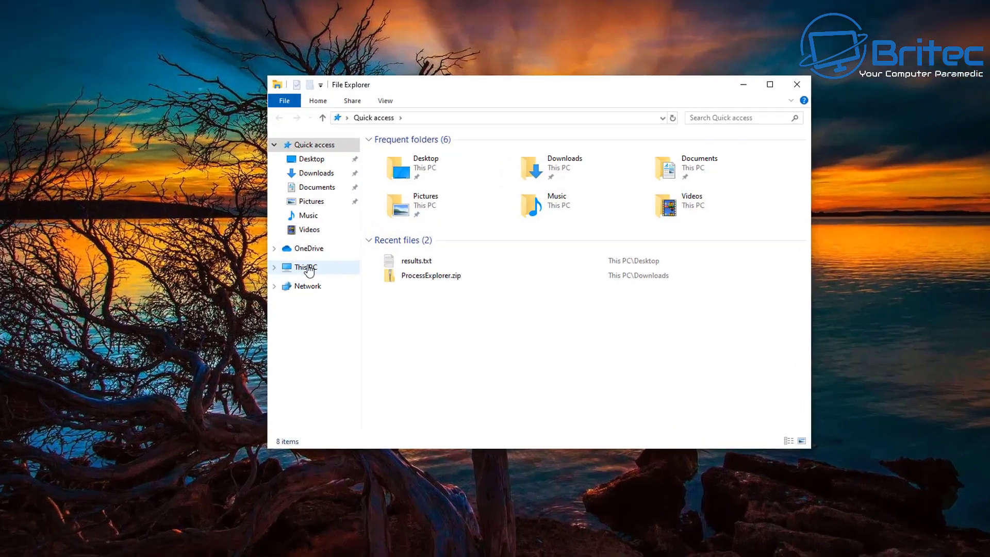
pyautogui.click(347, 262)
pyautogui.doubleClick(321, 343)
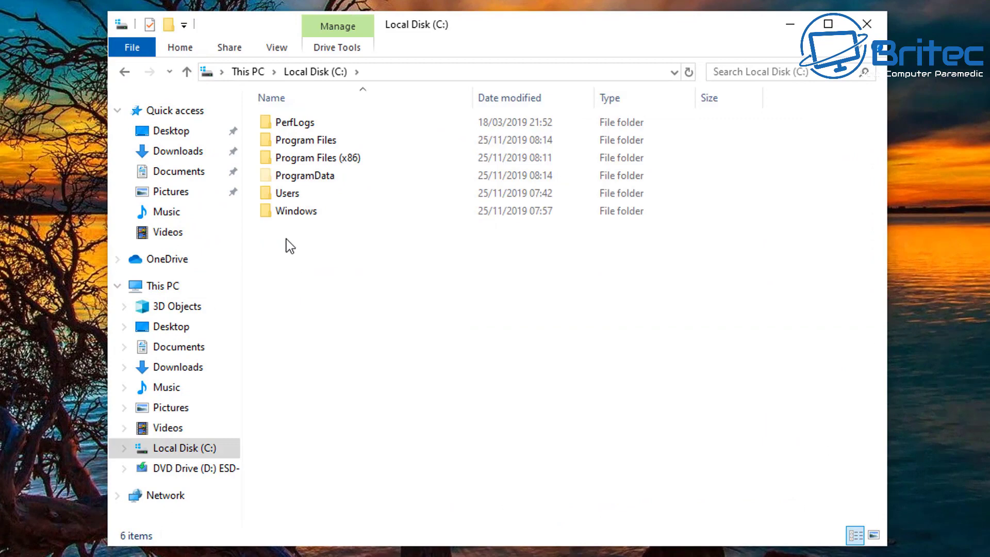
pyautogui.doubleClick(281, 196)
pyautogui.doubleClick(293, 124)
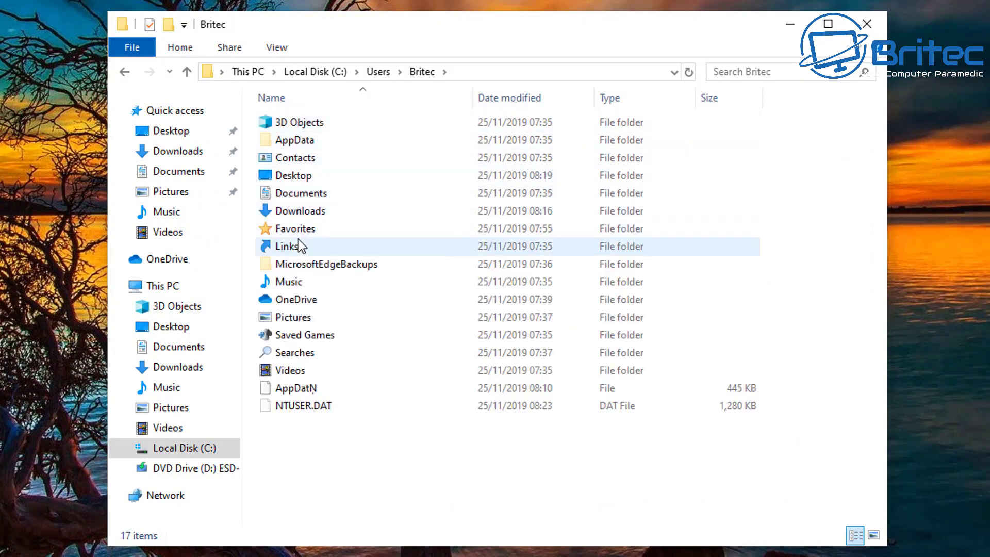
pyautogui.click(301, 142)
pyautogui.doubleClick(300, 143)
pyautogui.click(295, 161)
pyautogui.doubleClick(295, 160)
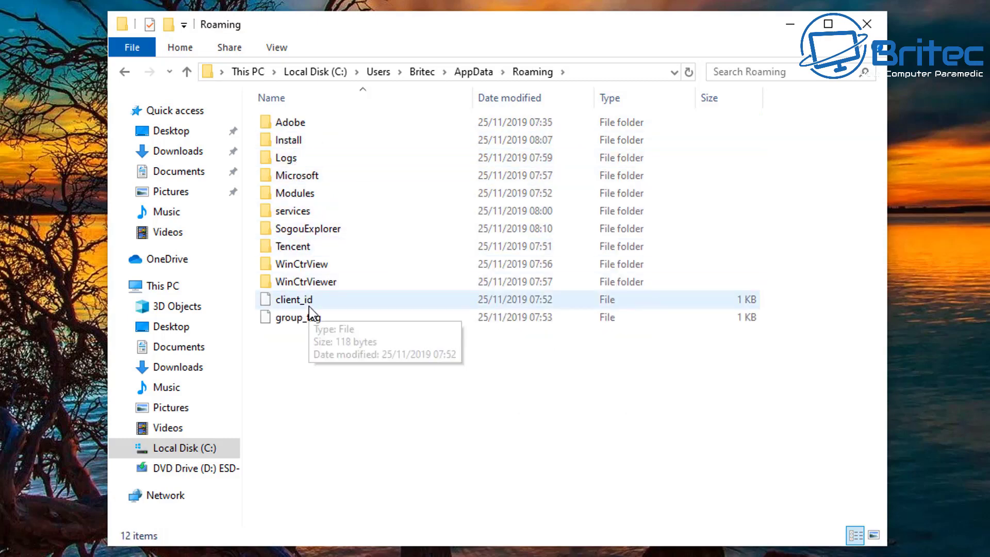
# - Inspect the Tencent folder and its File subfolder in Roaming, and delete the whole Tencent folder
pyautogui.doubleClick(296, 248)
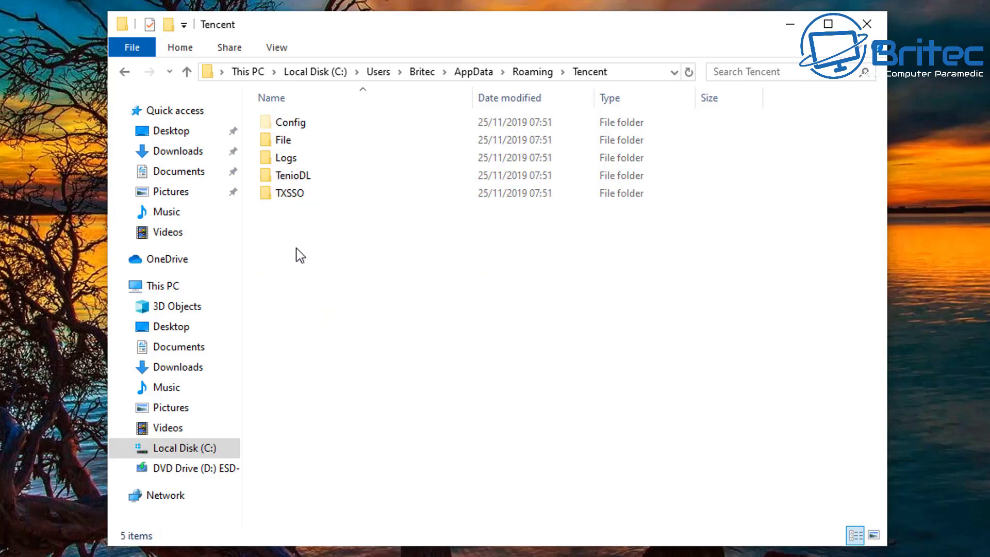
pyautogui.click(293, 146)
pyautogui.doubleClick(292, 147)
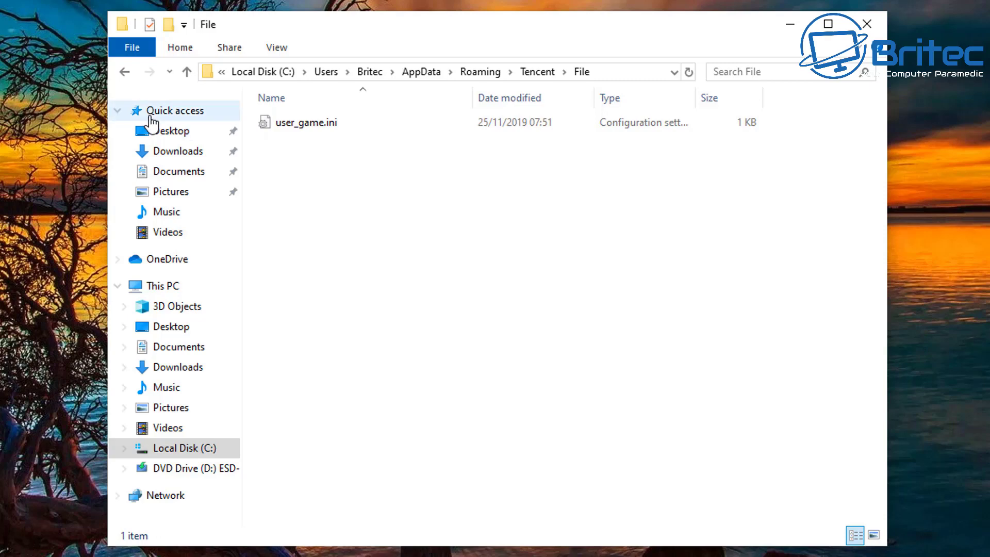
pyautogui.doubleClick(124, 74)
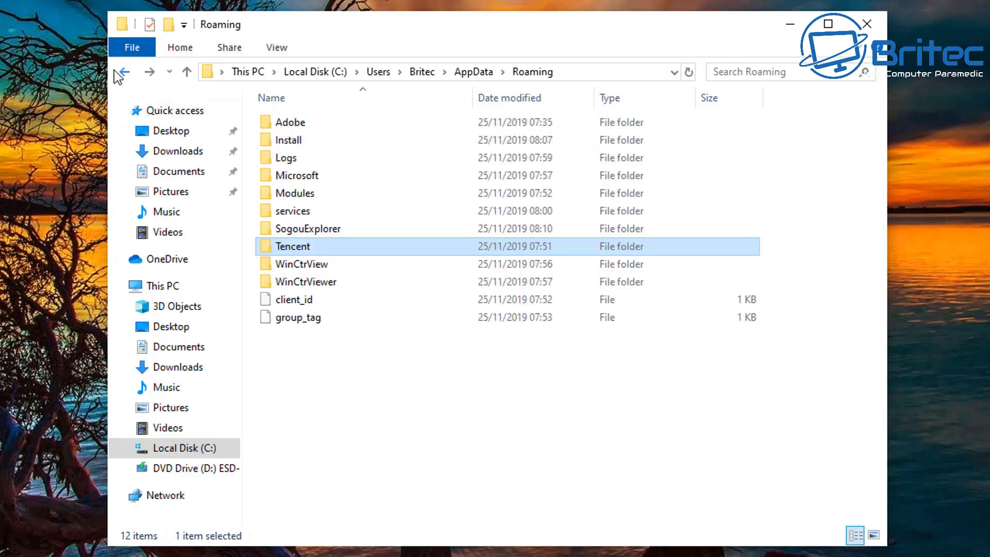
pyautogui.rightClick(295, 251)
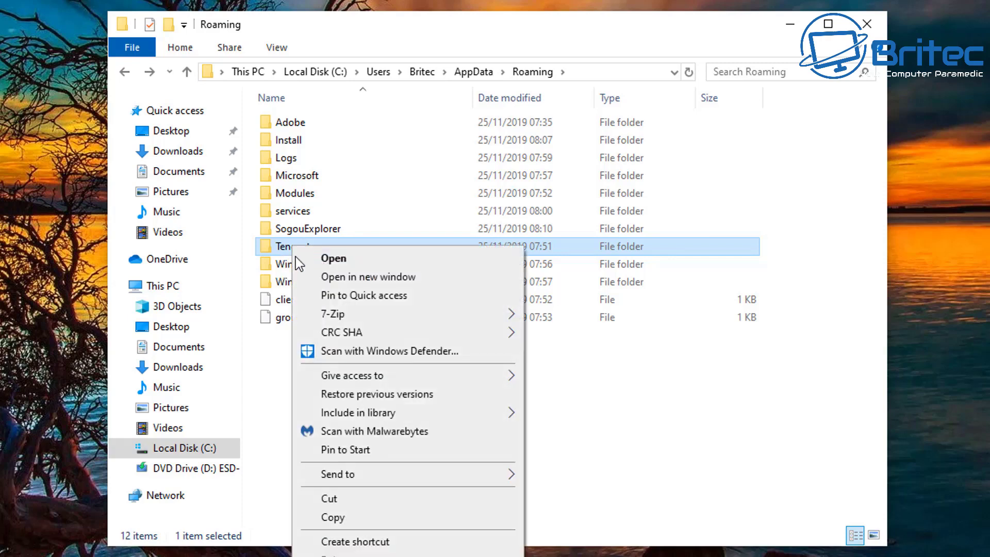
pyautogui.click(340, 536)
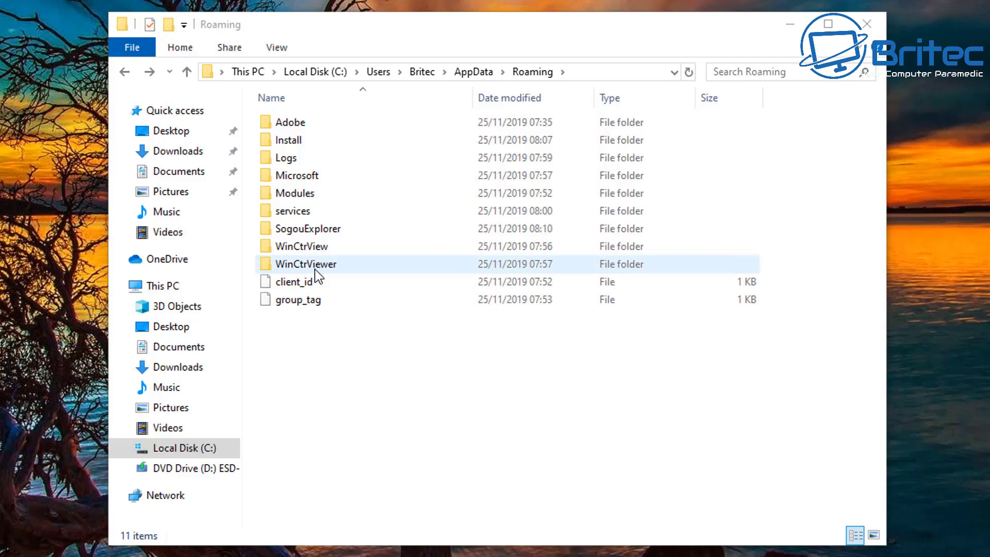
# - Delete the SogouExplorer folder from the Roaming folder
pyautogui.click(309, 229)
pyautogui.moveTo(297, 231)
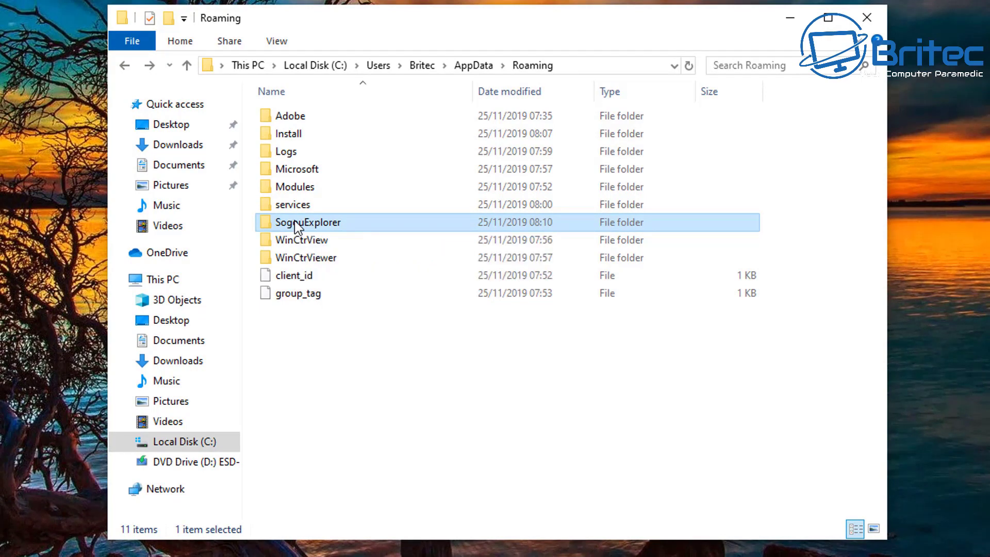
pyautogui.rightClick(295, 222)
pyautogui.click(341, 534)
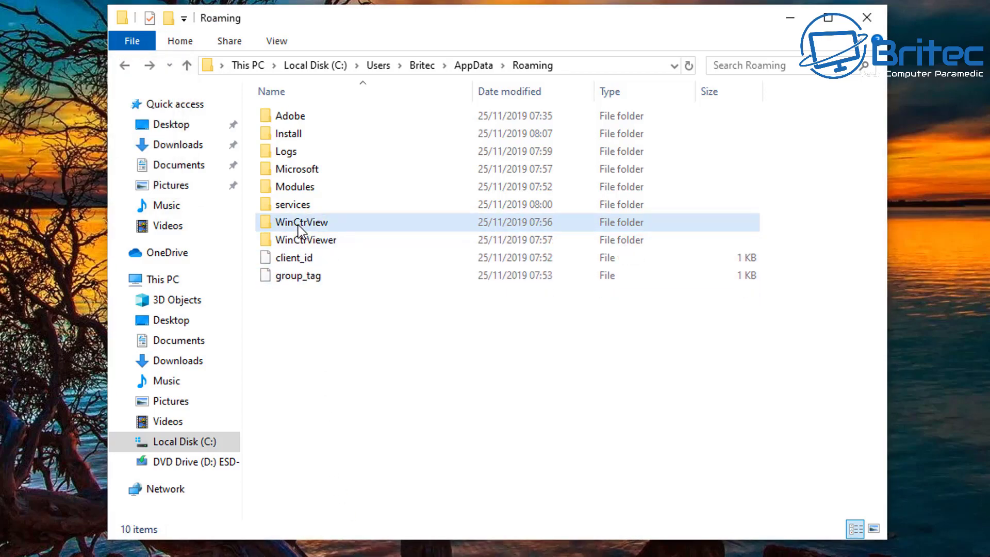
# - Examine the contents of the Install folder and of the Adobe folder down to Flash Player\NativeCache in Roaming
pyautogui.click(297, 188)
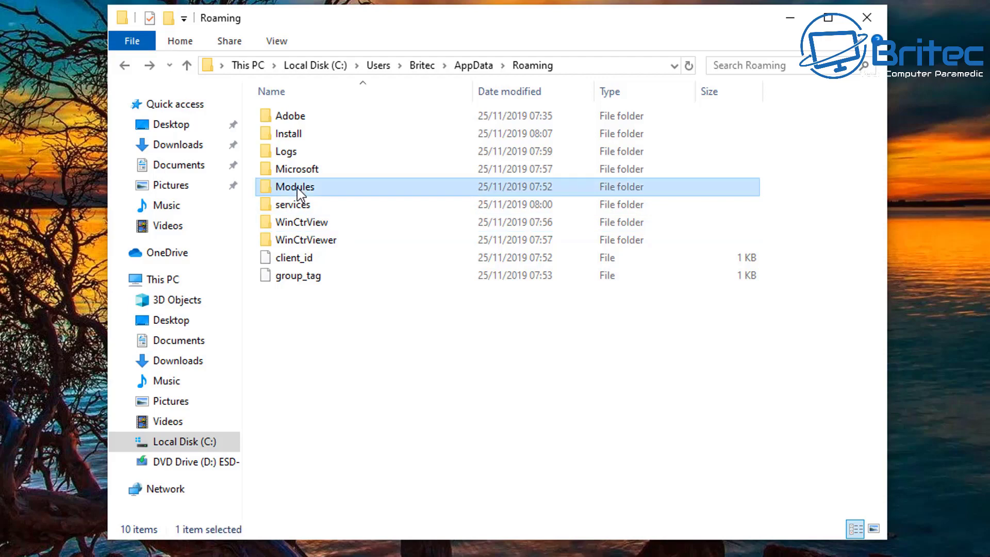
pyautogui.doubleClick(305, 134)
pyautogui.click(120, 67)
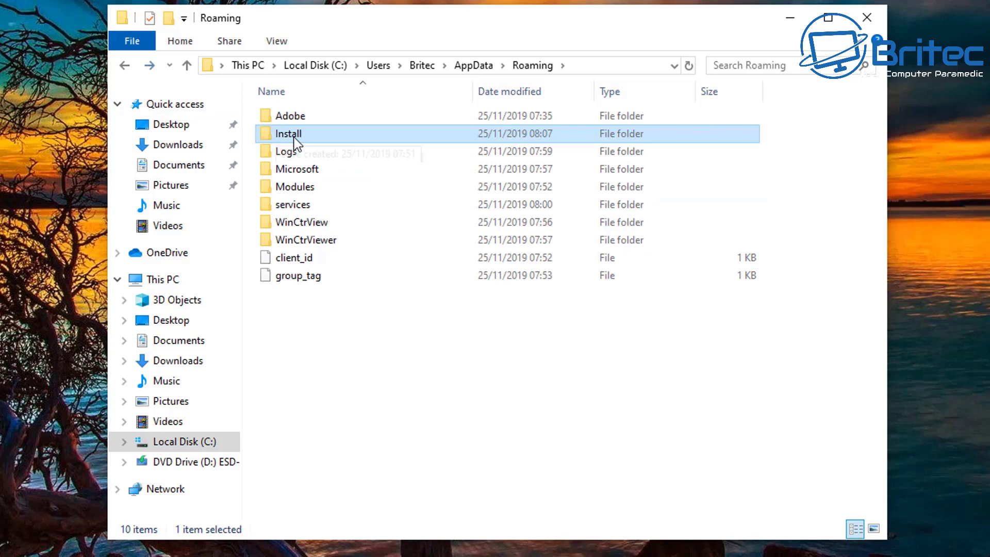
pyautogui.click(302, 118)
pyautogui.doubleClick(304, 123)
pyautogui.doubleClick(297, 132)
pyautogui.click(299, 130)
pyautogui.doubleClick(299, 130)
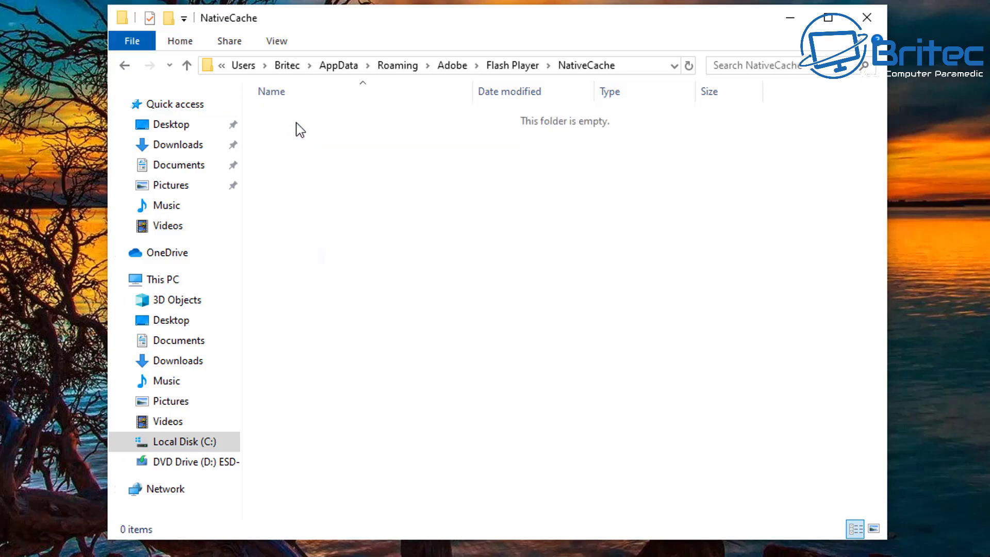
pyautogui.click(121, 67)
pyautogui.click(121, 67)
pyautogui.click(120, 68)
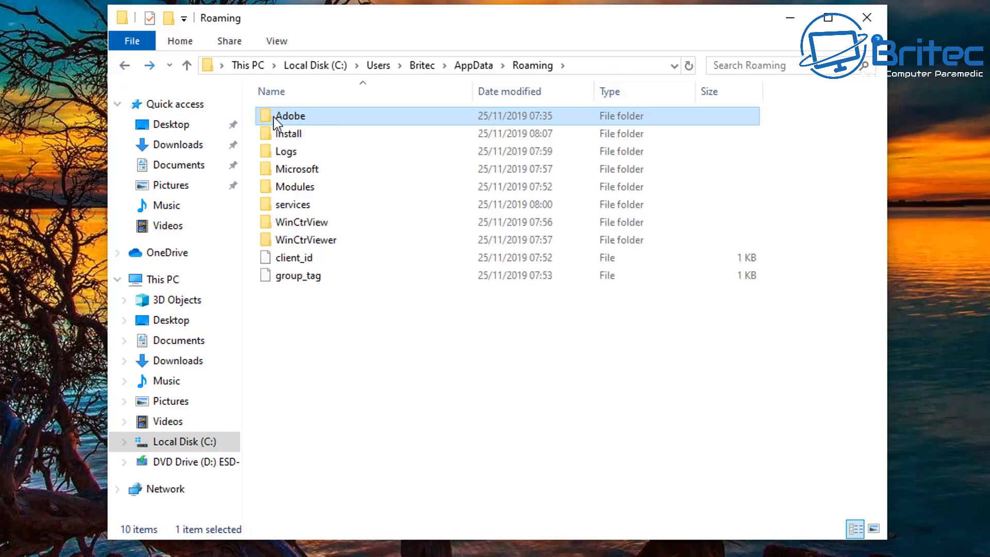
# - Delete the Adobe and Install folders from the Roaming folder
pyautogui.click(304, 116)
pyautogui.press('Return')
pyautogui.keyDown('ctrl'); pyautogui.click(308, 134); pyautogui.keyUp('ctrl')
pyautogui.press('Delete')
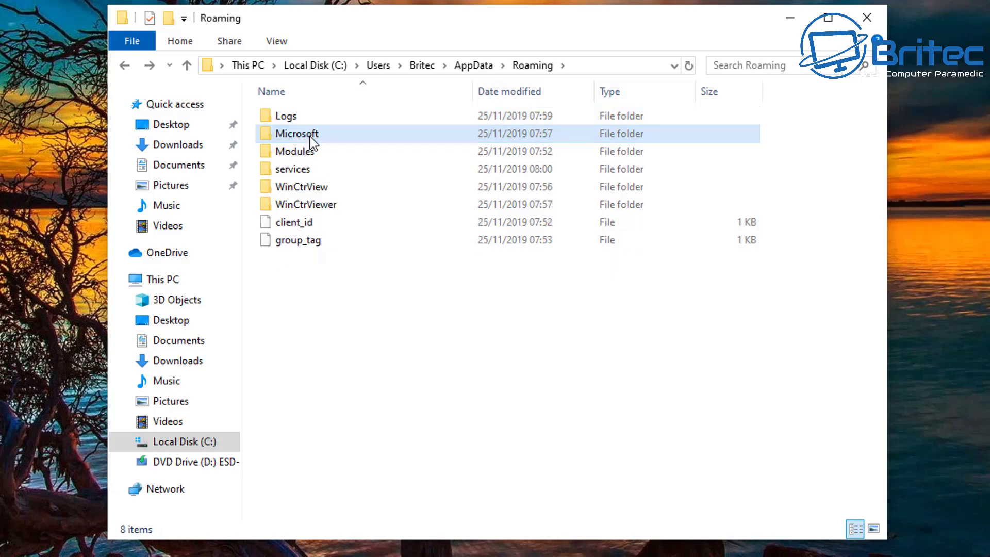
# - Go to the AppData\Local folder and try to delete its SogouExplorer folder with administrator permission
pyautogui.hotkey('alt', 'Up')
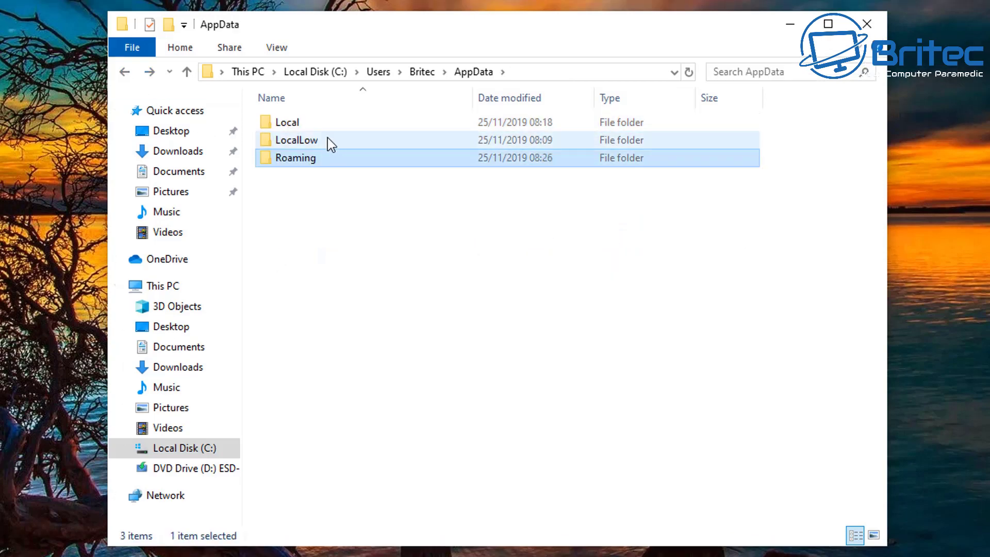
pyautogui.doubleClick(301, 116)
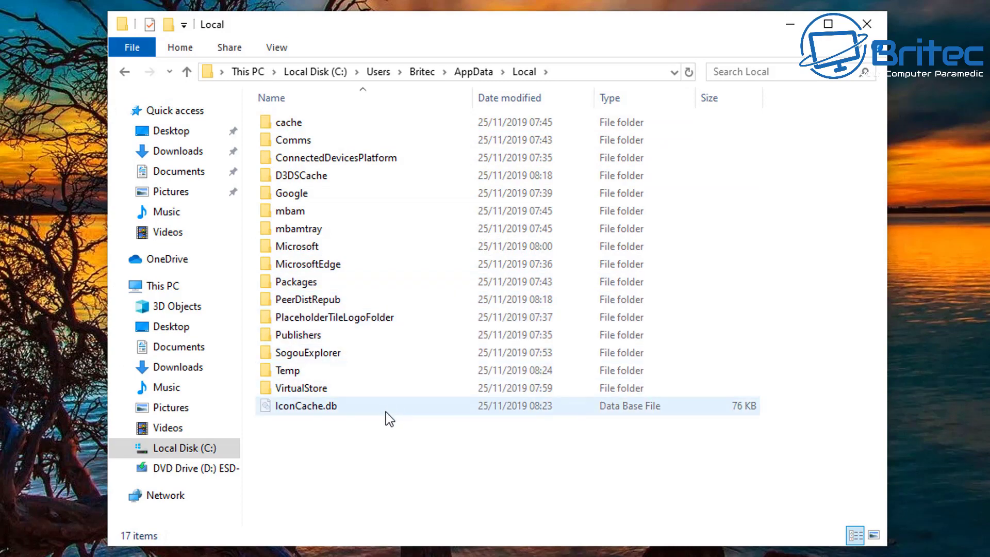
pyautogui.moveTo(386, 412)
pyautogui.click(310, 357)
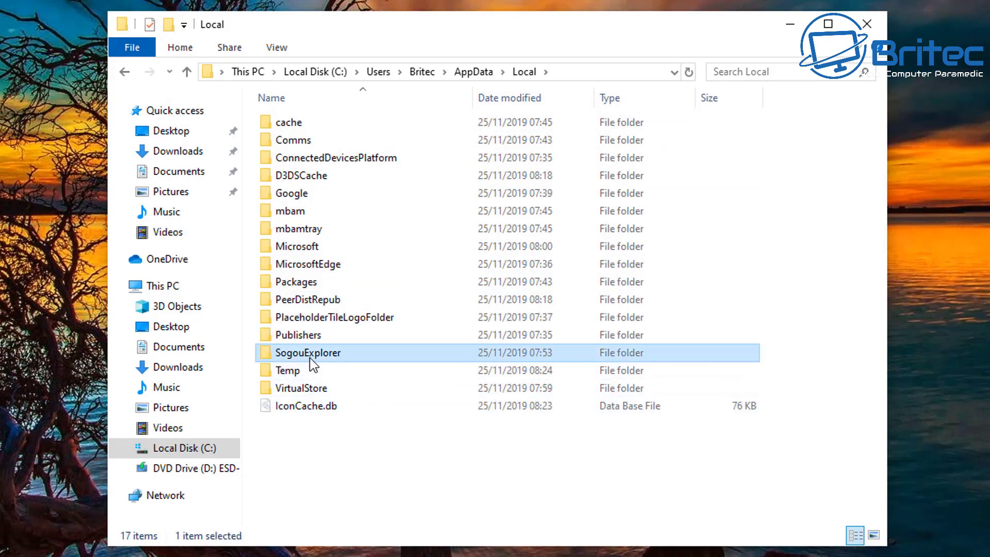
pyautogui.press('Delete')
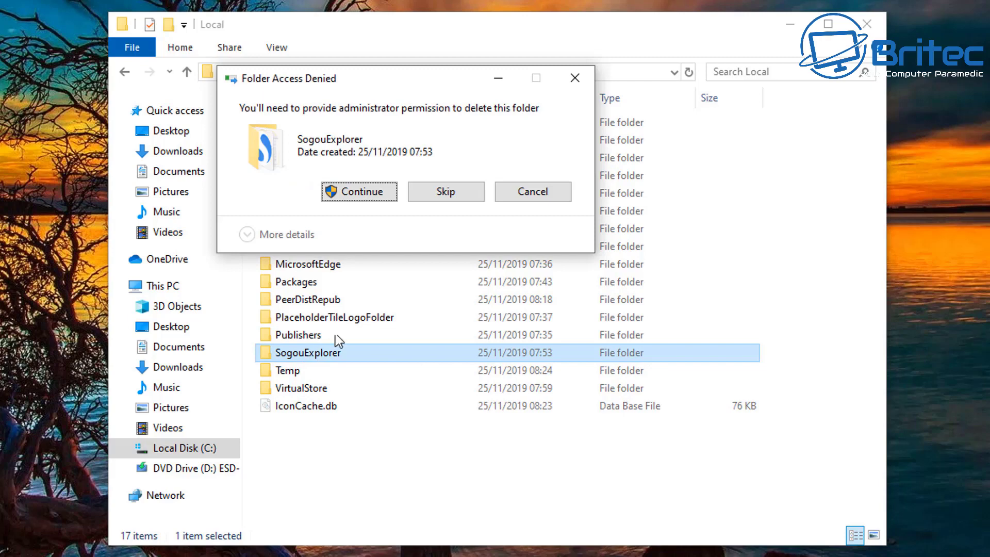
pyautogui.click(369, 197)
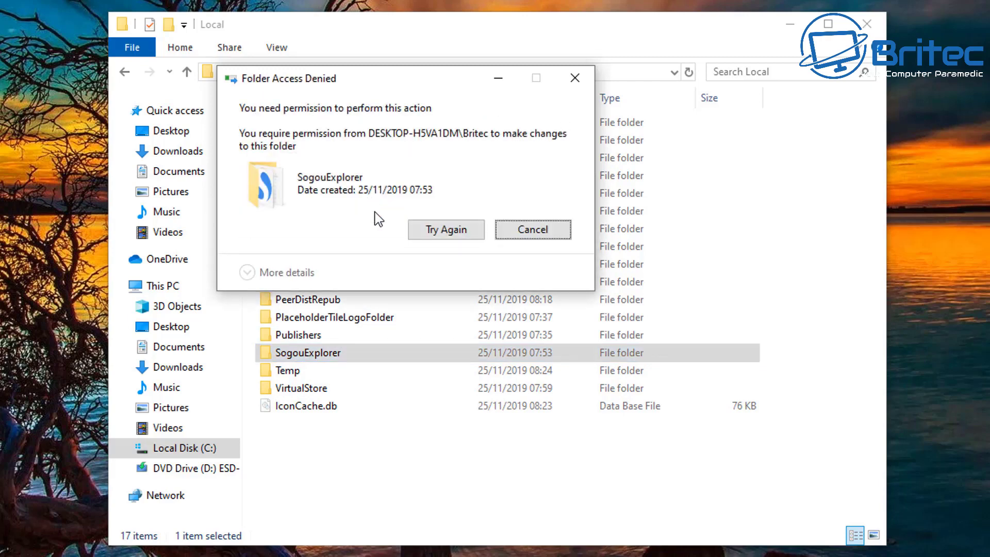
pyautogui.click(431, 227)
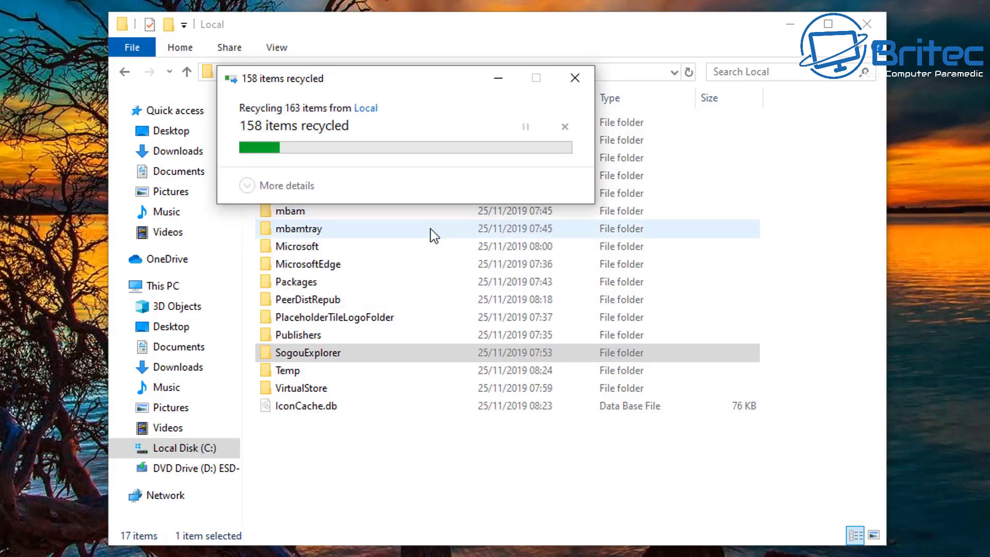
pyautogui.click(531, 238)
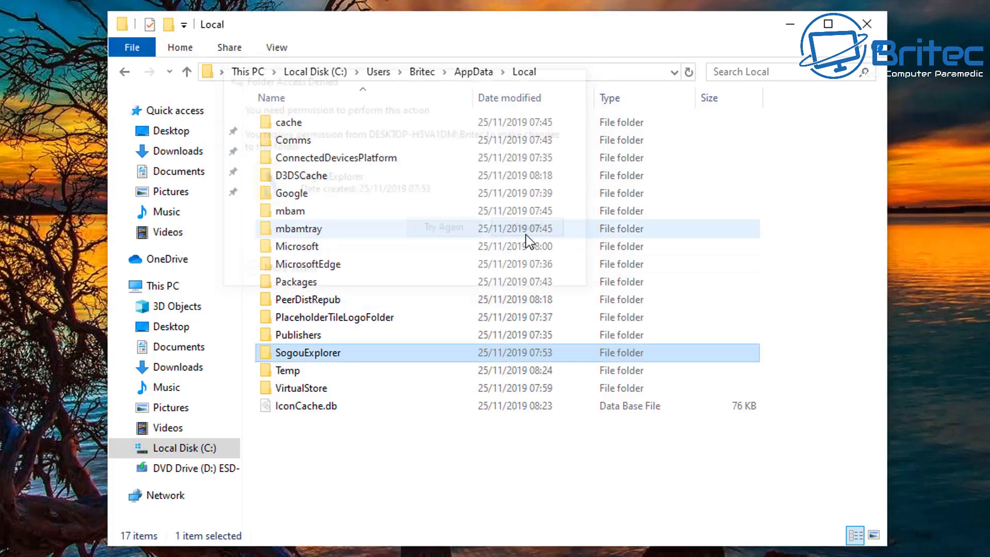
# - Delete SogouExplorer.exe, the VisualElementsManifest file, wow_helper.exe, InstallLog.log and the SEVerStorage folder from inside Local\SogouExplorer
pyautogui.doubleClick(330, 354)
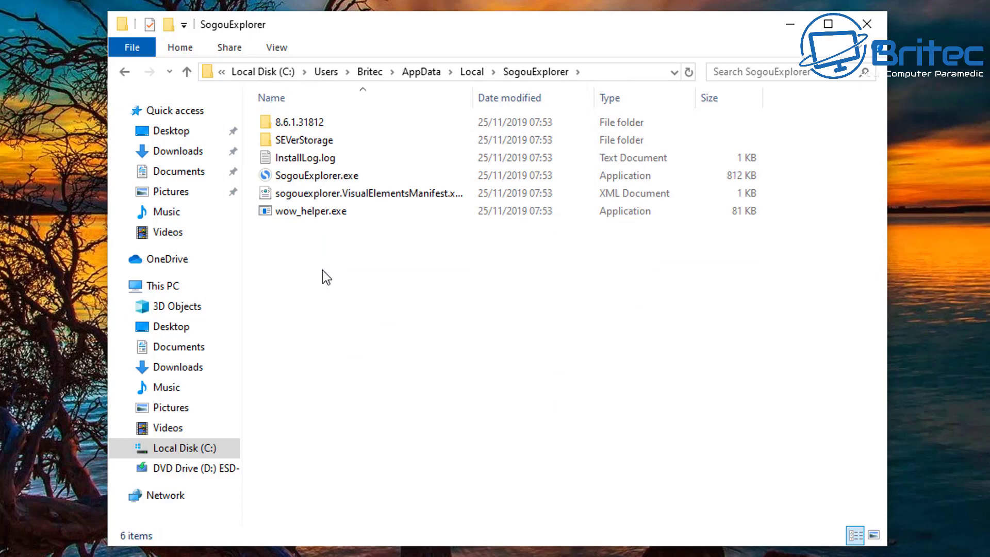
pyautogui.moveTo(352, 268); pyautogui.dragTo(266, 175)
pyautogui.press('Delete')
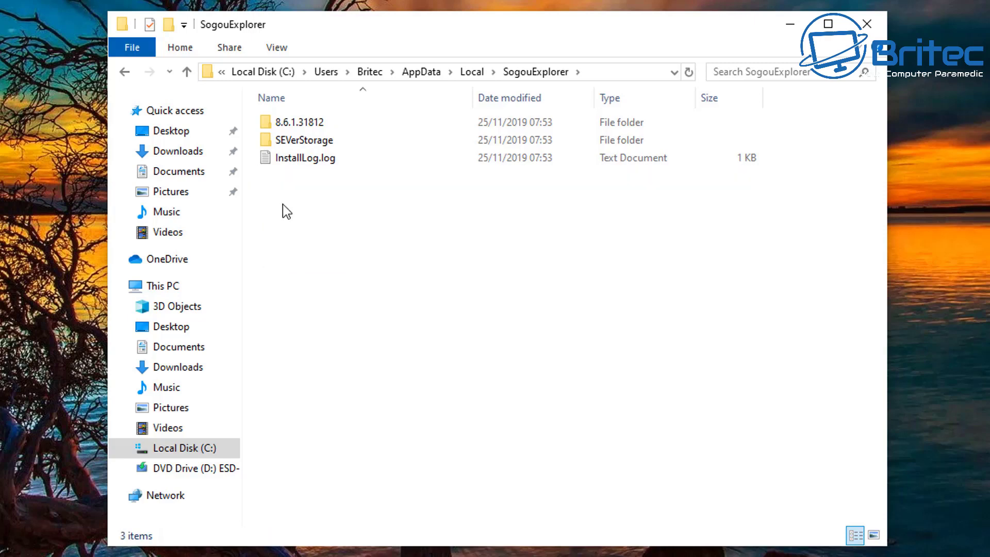
pyautogui.moveTo(337, 188); pyautogui.dragTo(279, 137)
pyautogui.press('Delete')
# - Try to delete the remaining 8.6.1.31812 folder in SogouExplorer with administrator permission
pyautogui.press('Delete')
pyautogui.click(341, 186)
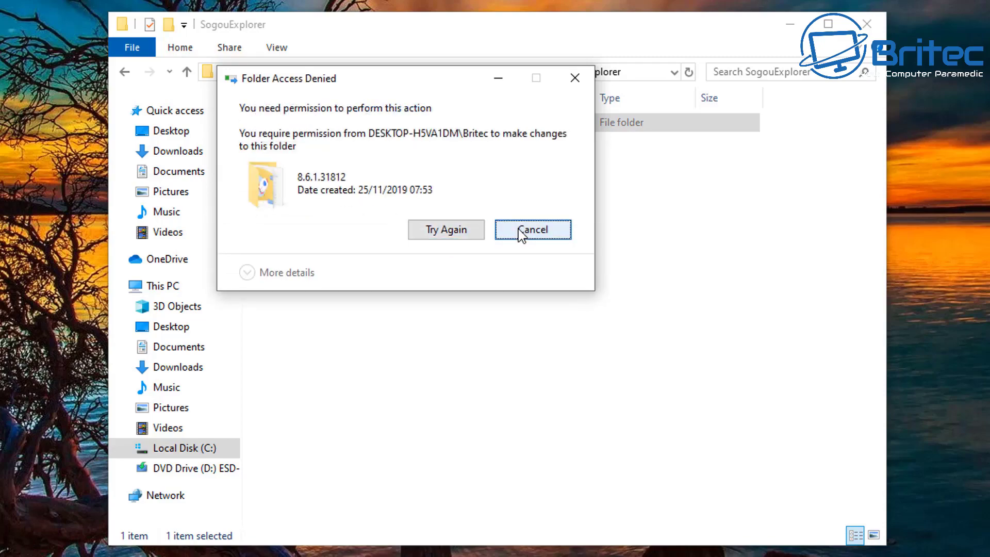
pyautogui.click(521, 230)
# - Open the 8.6.1.31812 folder and look through its subfolders and files
pyautogui.doubleClick(324, 124)
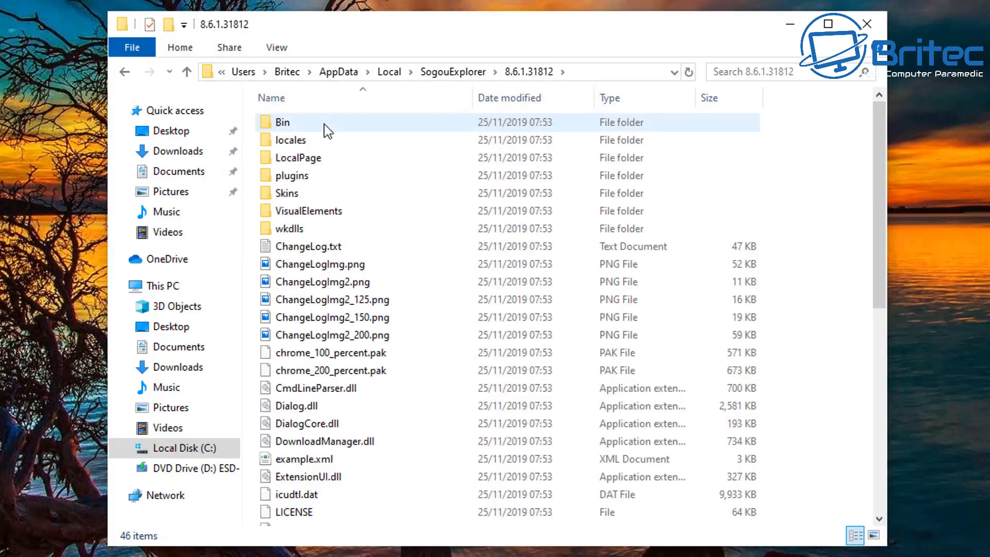
pyautogui.scroll(-3, 427, 432)
pyautogui.scroll(-4, 427, 433)
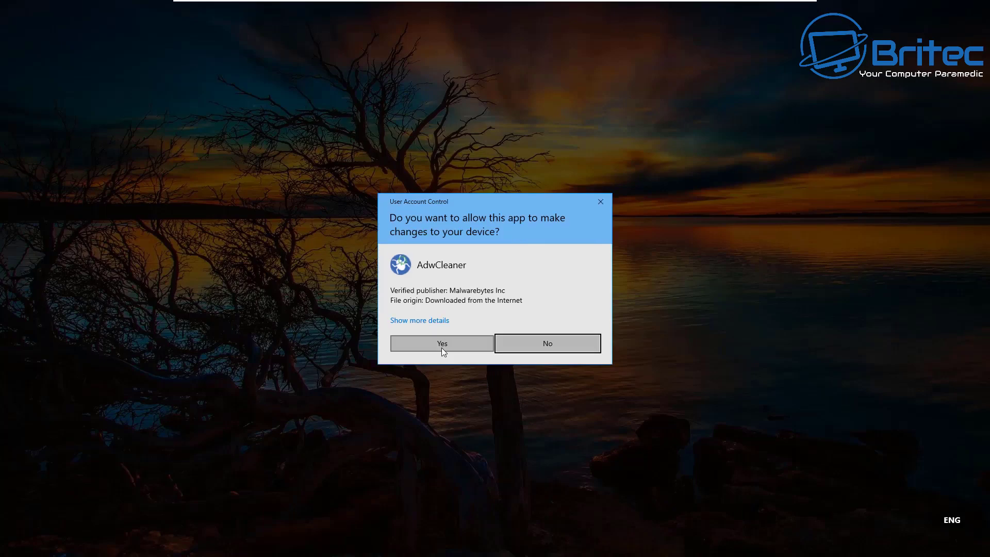
# - Allow AdwCleaner to run, accept its license agreement and scan the PC for adware and PUPs
pyautogui.click(442, 347)
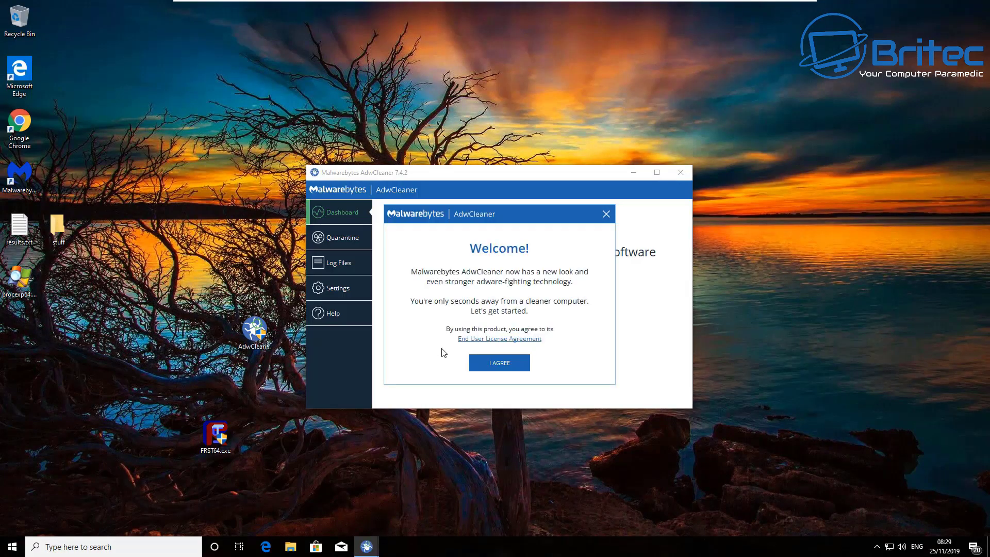
pyautogui.click(504, 366)
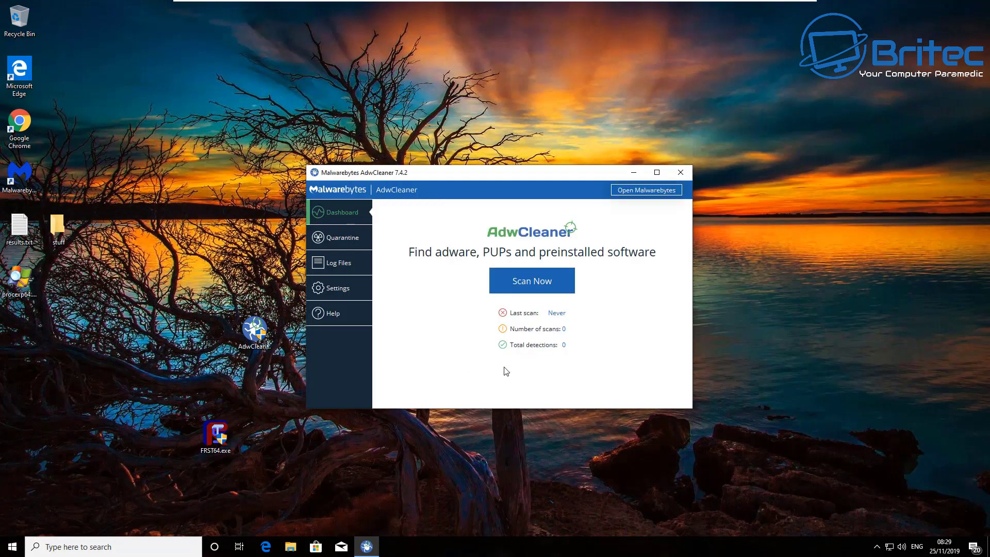
pyautogui.click(525, 287)
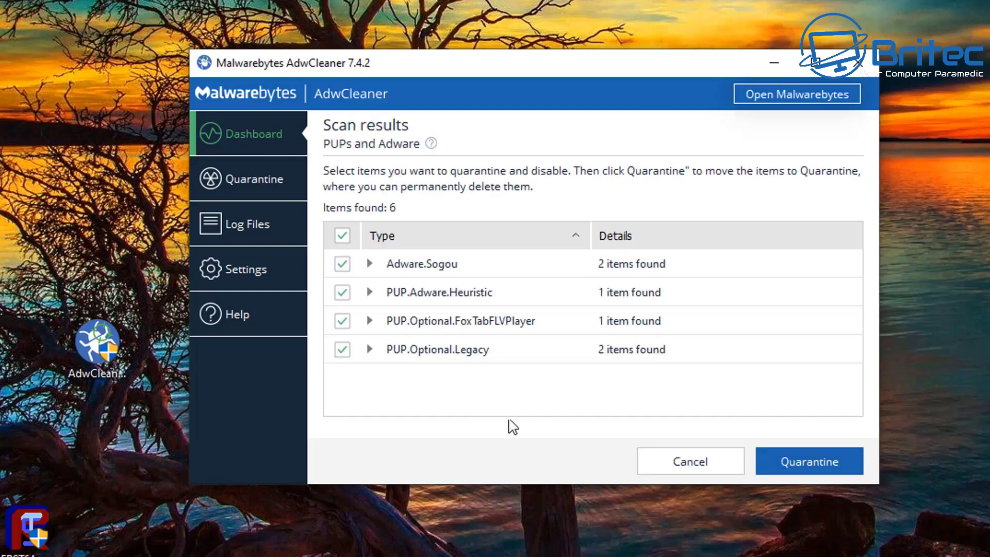
# - Quarantine all items found by AdwCleaner, restart the computer to complete the cleanup, and close AdwCleaner
pyautogui.click(798, 465)
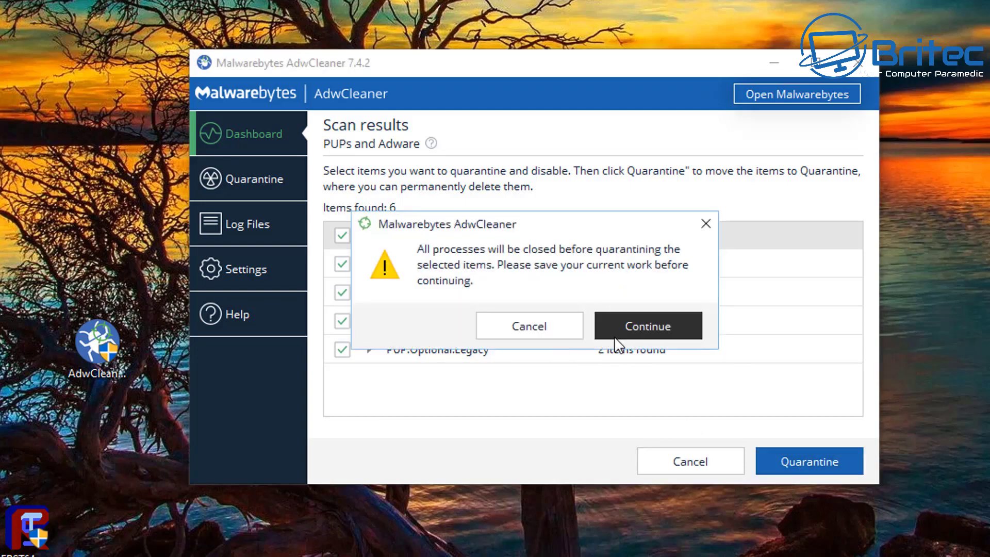
pyautogui.click(661, 332)
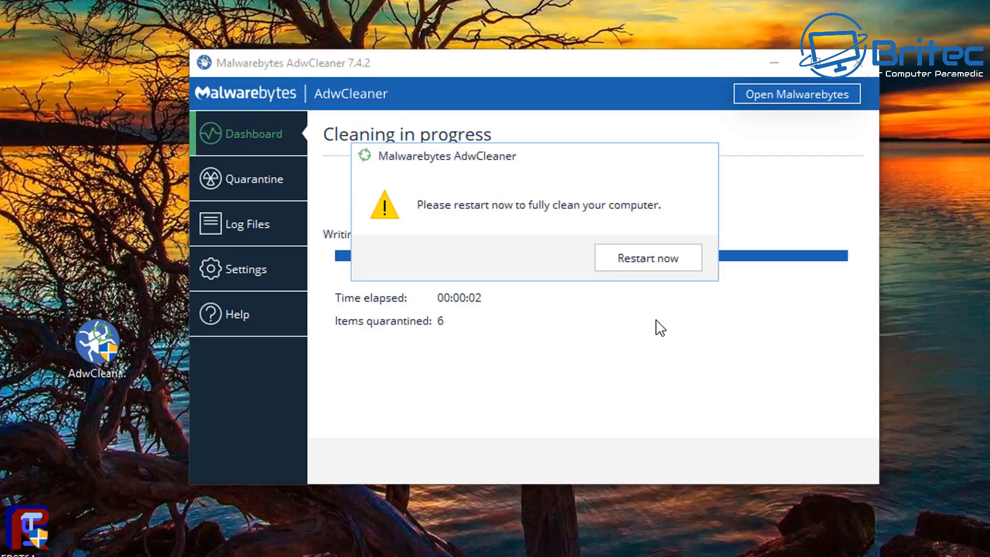
pyautogui.click(655, 268)
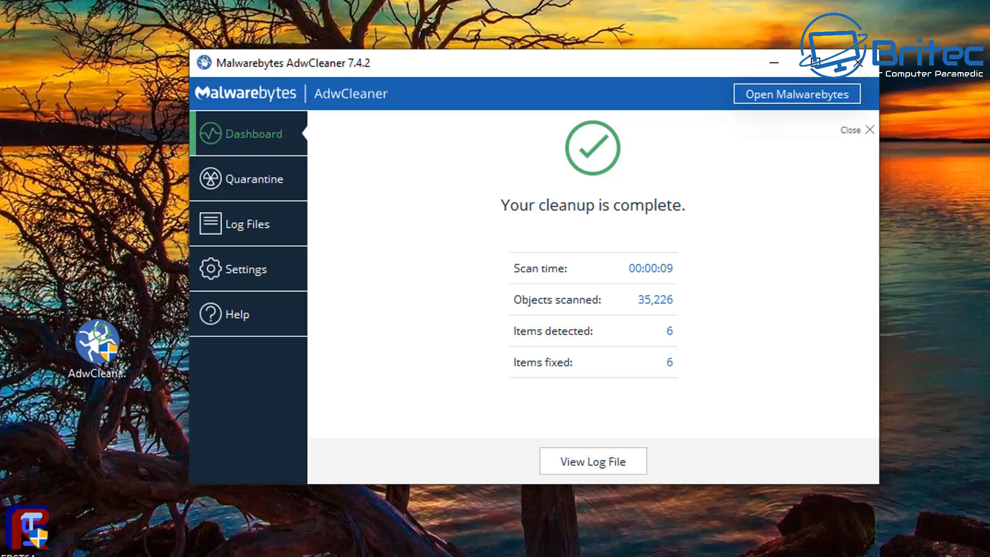
pyautogui.click(858, 62)
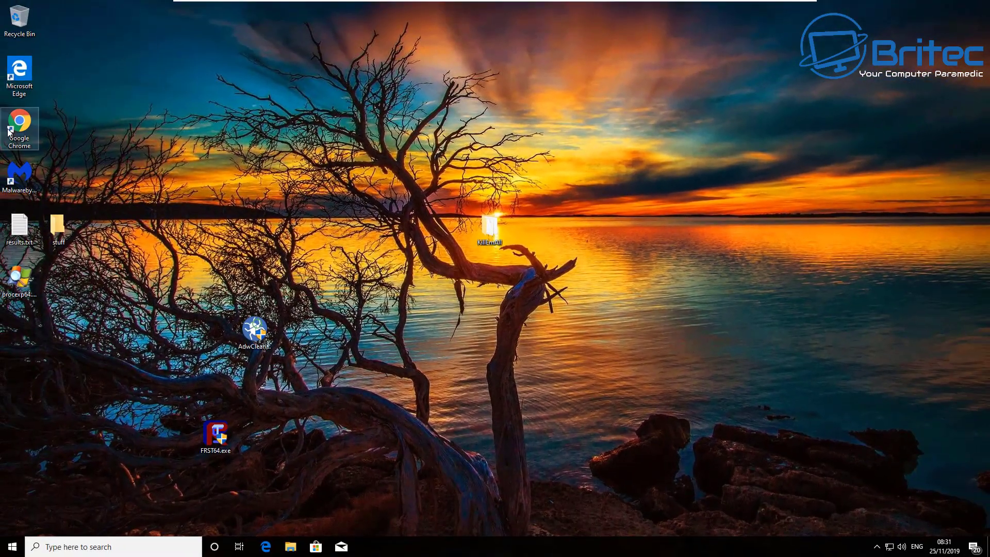
# - Open Google Chrome and restore its settings to their original defaults, with reporting of the current settings turned off
pyautogui.doubleClick(9, 131)
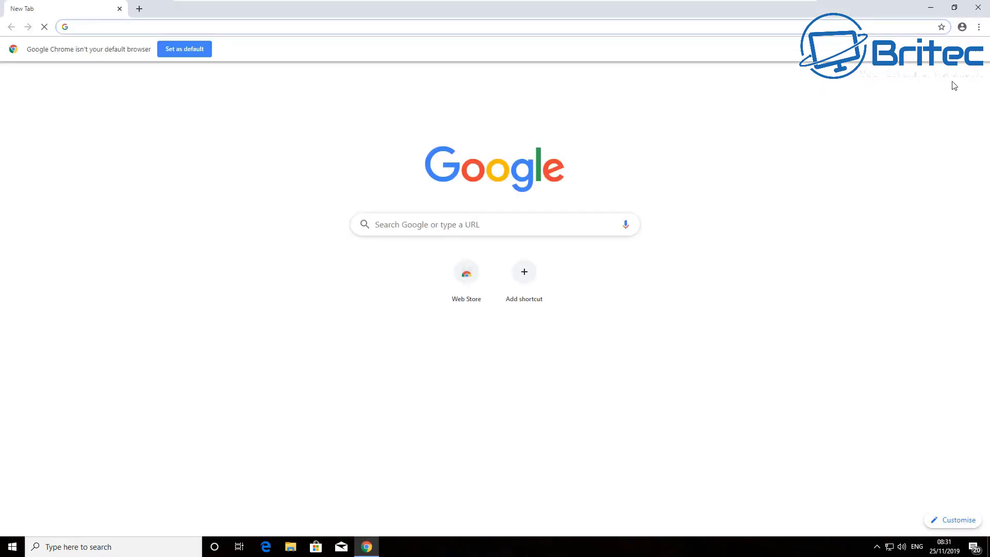
pyautogui.click(978, 27)
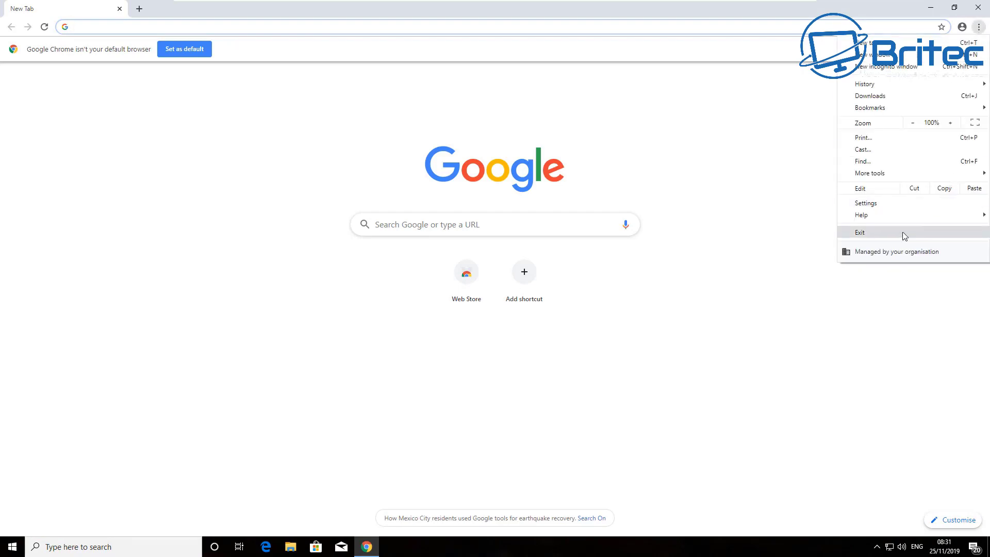
pyautogui.click(896, 205)
pyautogui.scroll(-6, 673, 315)
pyautogui.scroll(-1, 673, 315)
pyautogui.click(483, 493)
pyautogui.scroll(-14, 608, 438)
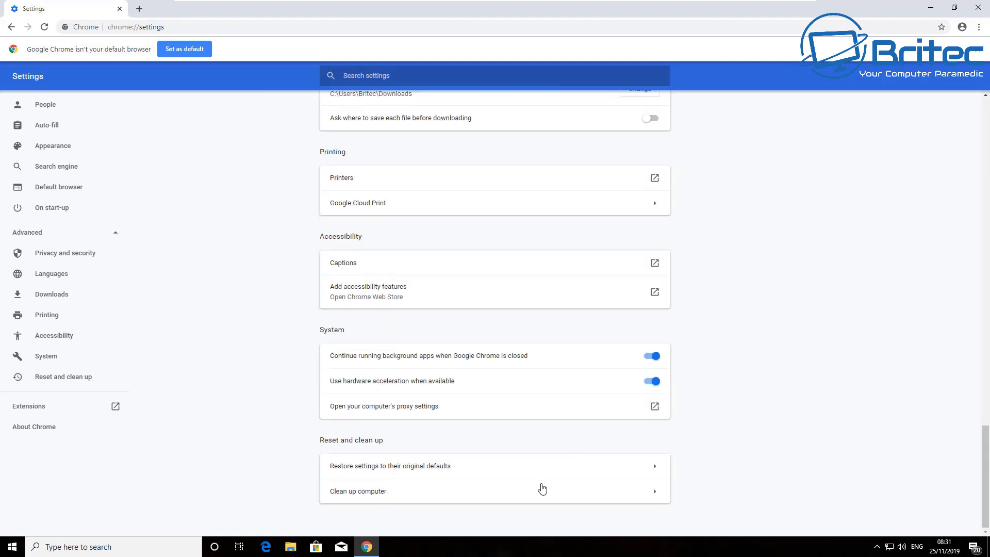
pyautogui.click(476, 469)
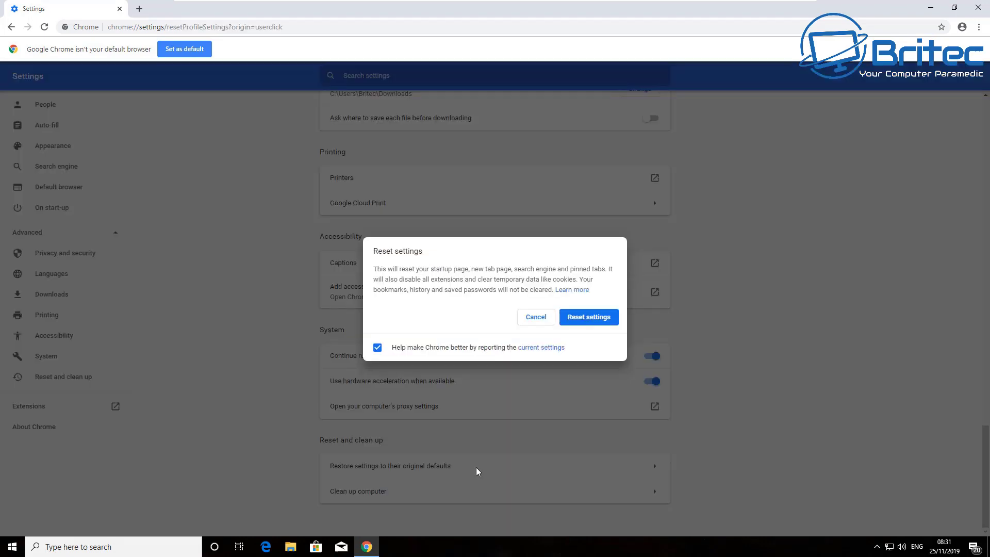
pyautogui.click(381, 349)
pyautogui.click(590, 321)
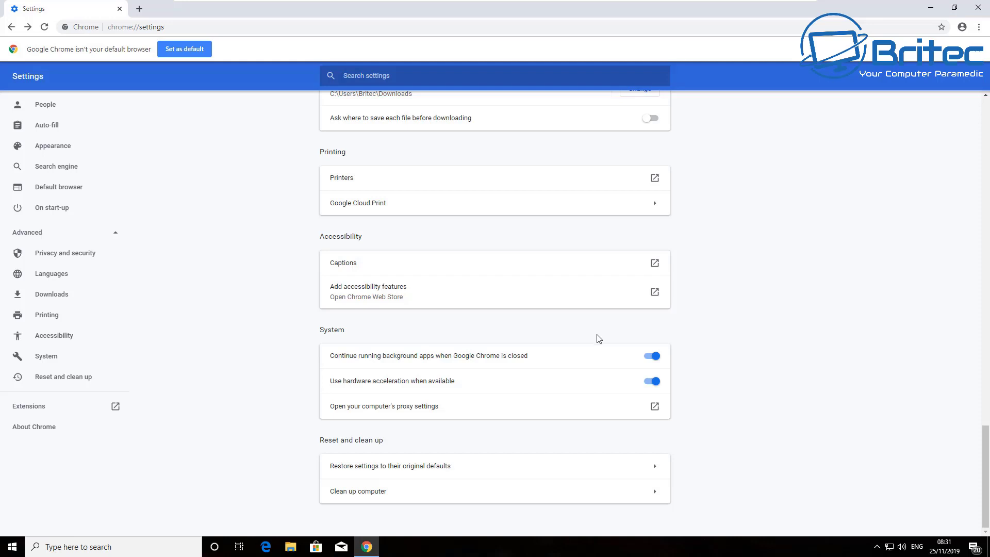
# - Start Chrome's search for harmful software with reporting of details to Google turned off, and minimize the browser
pyautogui.click(641, 494)
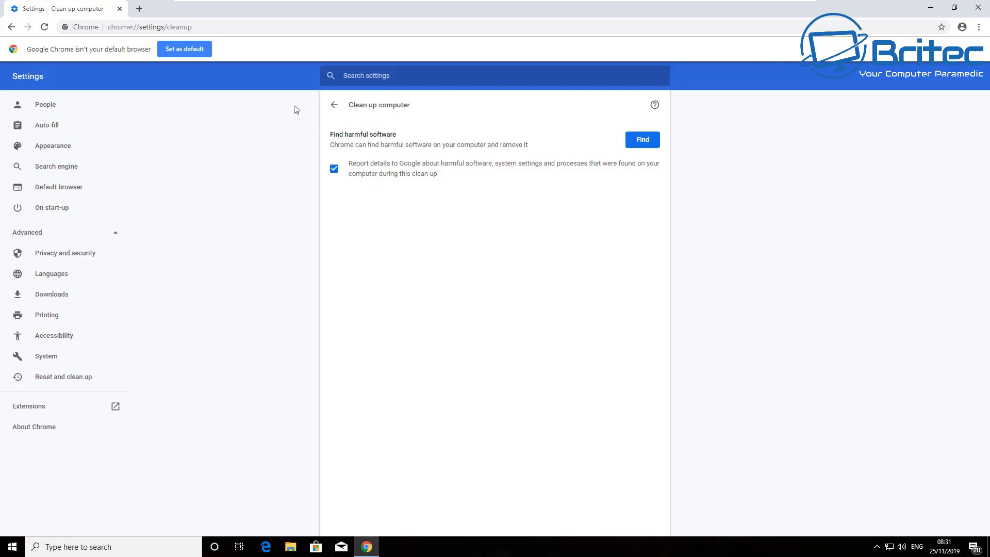
pyautogui.click(334, 169)
pyautogui.click(647, 142)
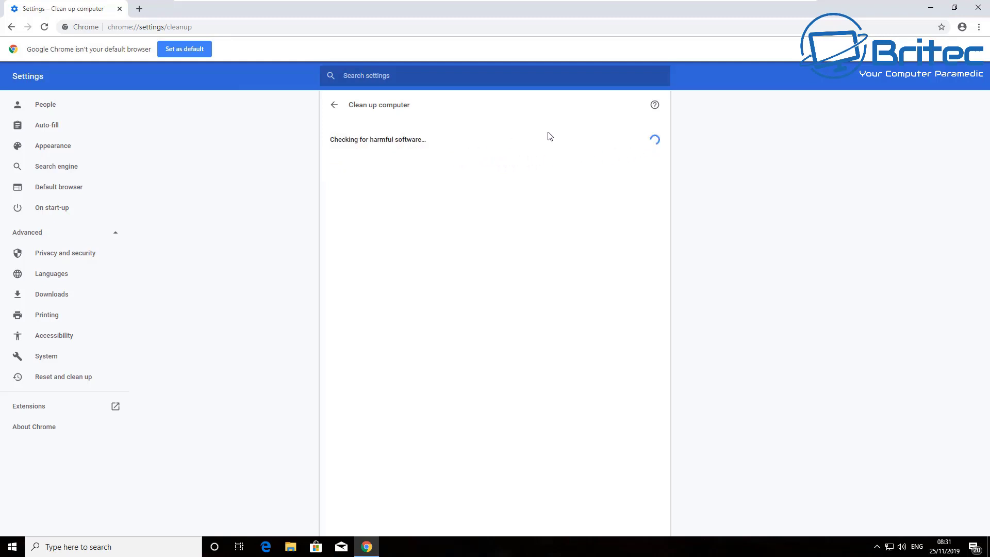
pyautogui.click(931, 8)
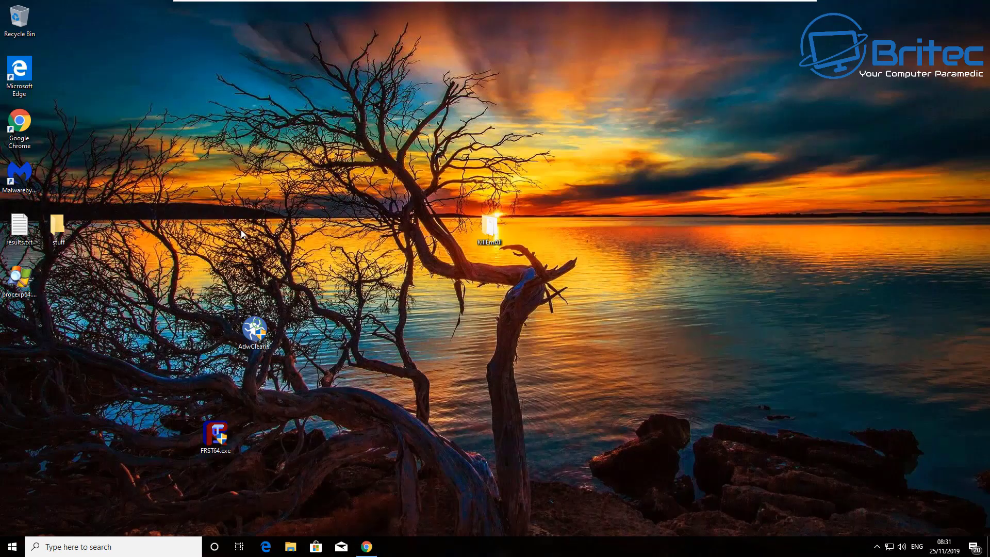
# - Reset Microsoft Edge through its advanced options in the Windows list of installed apps, and close Settings
pyautogui.click(11, 549)
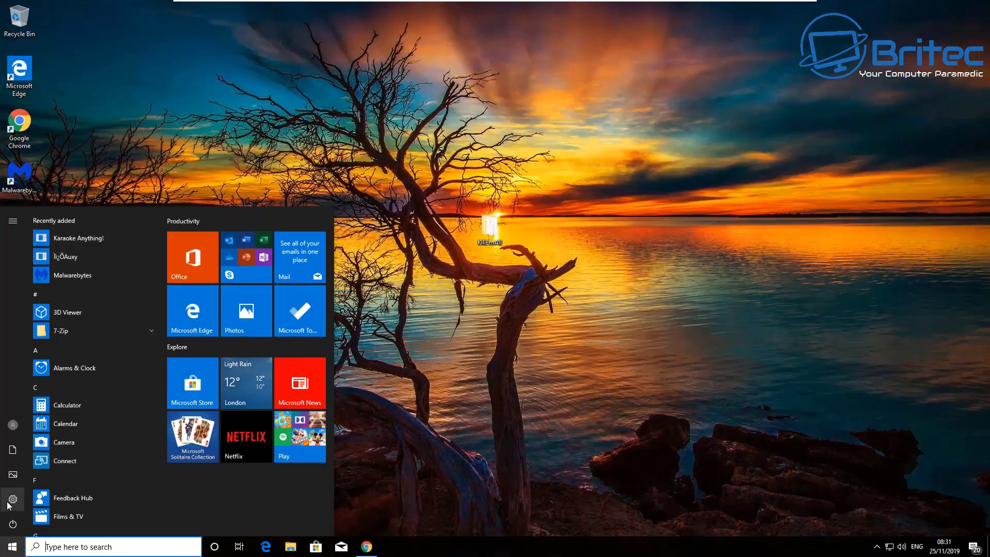
pyautogui.click(12, 499)
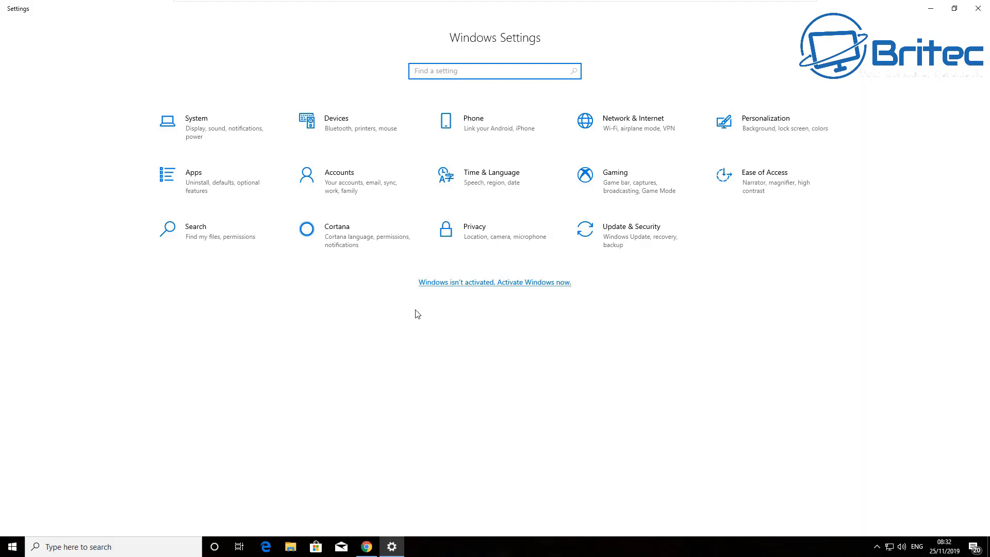
pyautogui.click(208, 182)
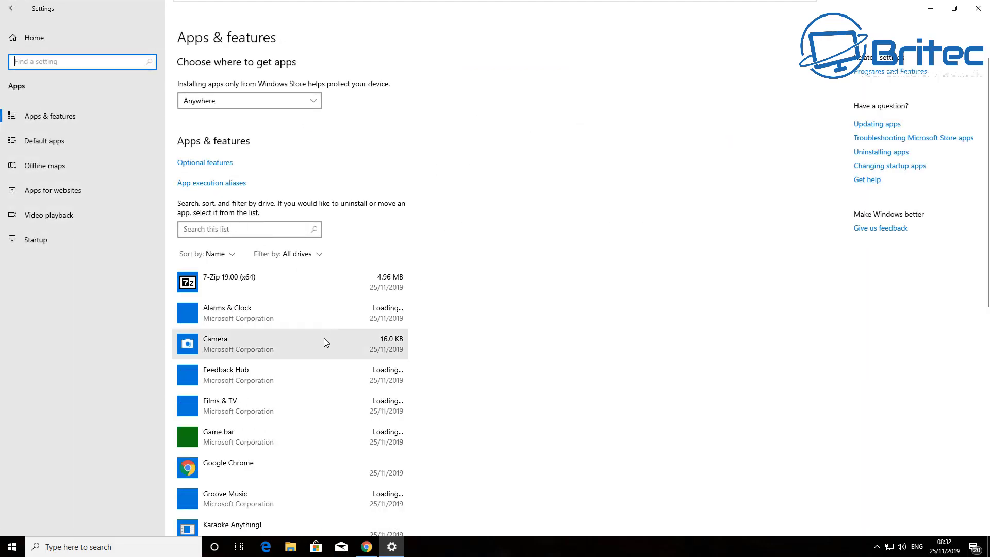
pyautogui.scroll(-10, 324, 342)
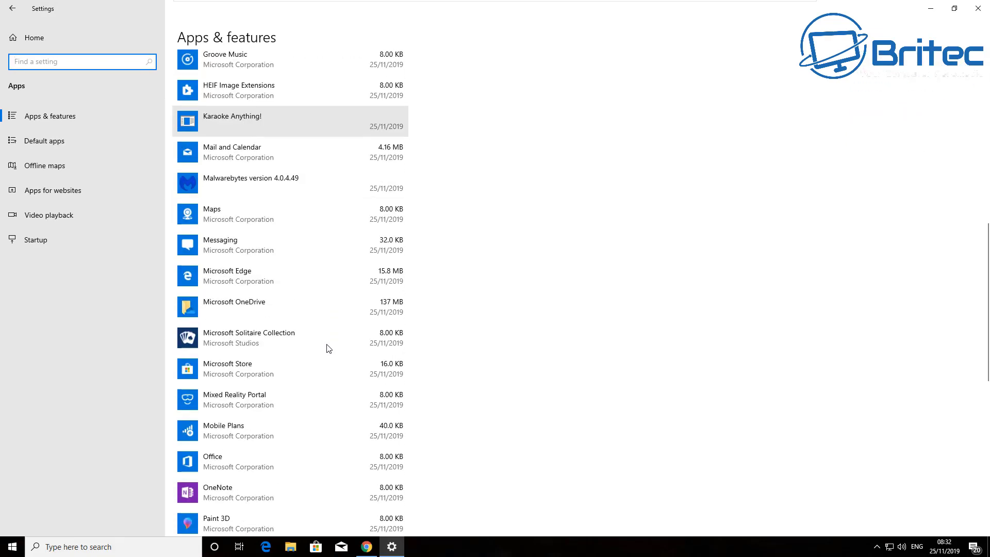
pyautogui.scroll(-10, 329, 356)
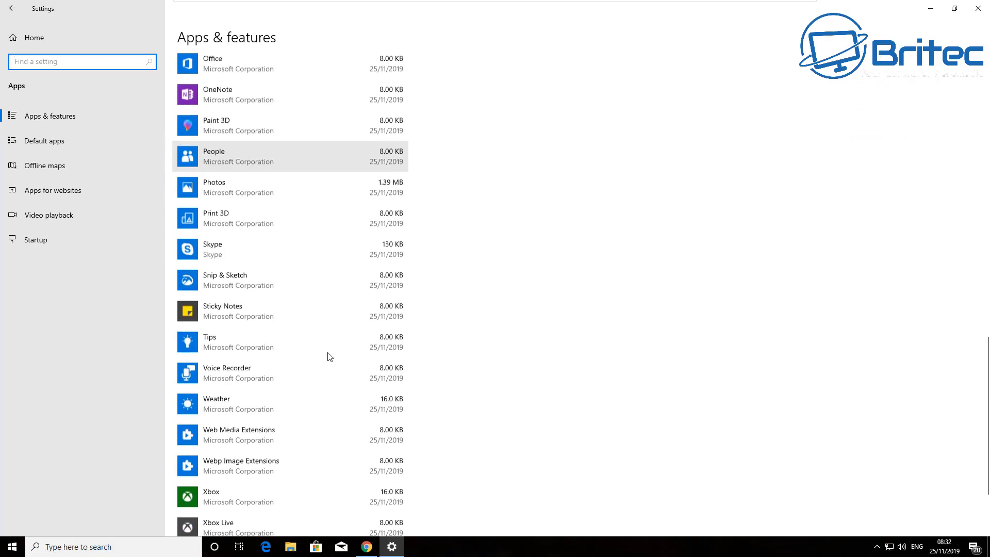
pyautogui.scroll(3, 330, 357)
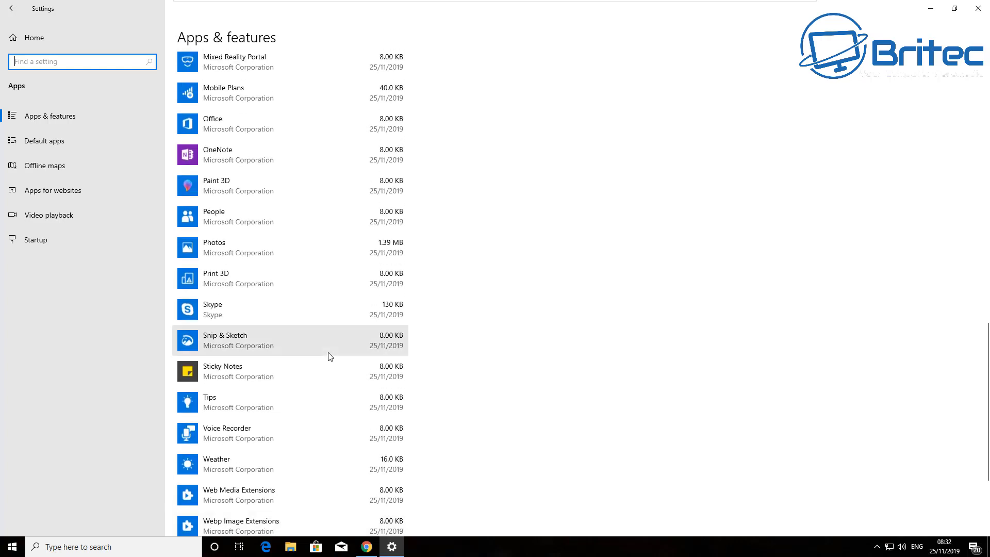
pyautogui.scroll(2, 330, 357)
pyautogui.scroll(4, 328, 356)
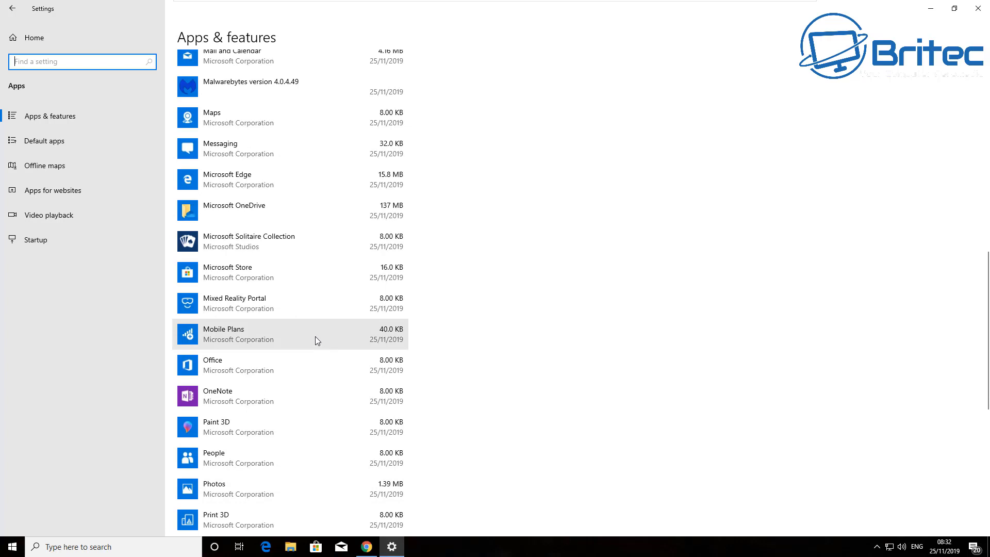
pyautogui.click(290, 179)
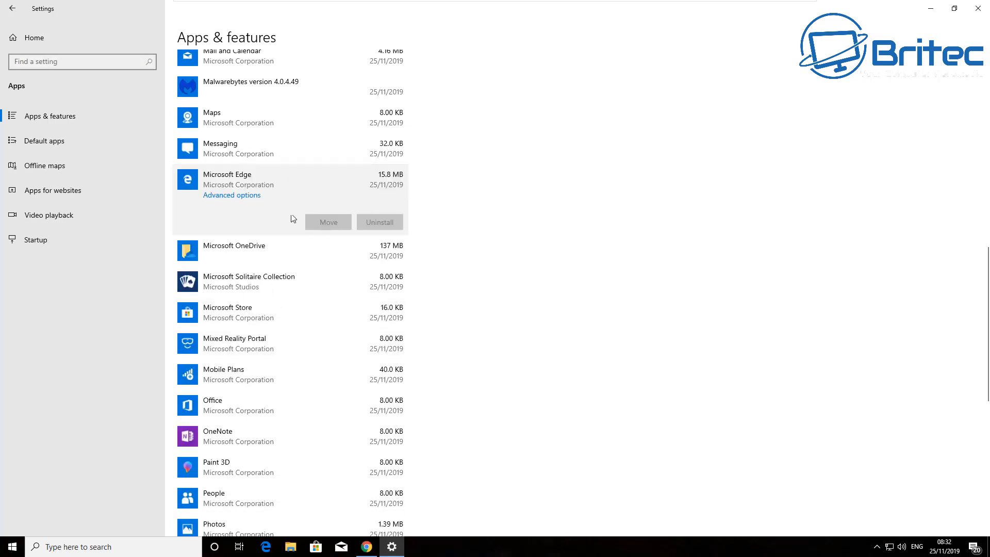
pyautogui.click(247, 196)
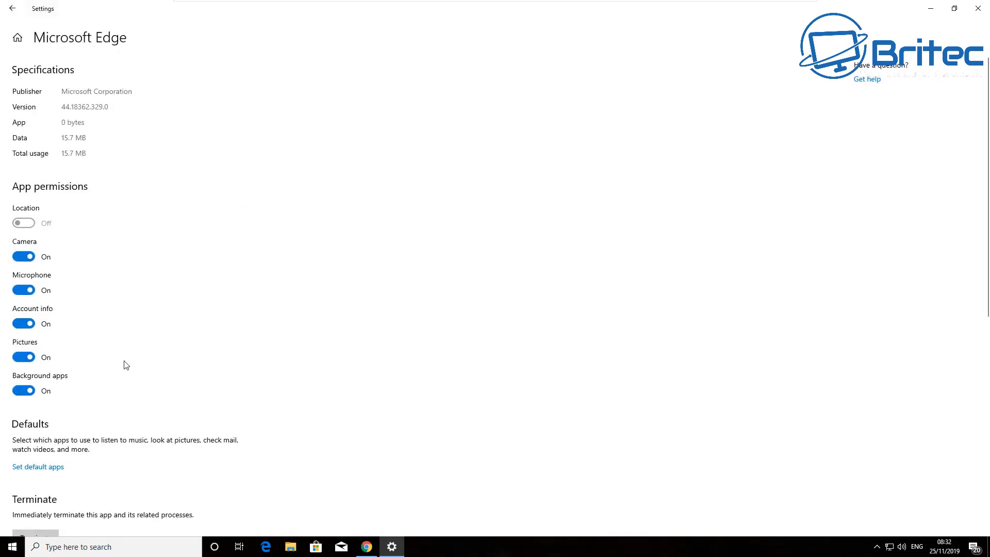
pyautogui.scroll(-5, 196, 454)
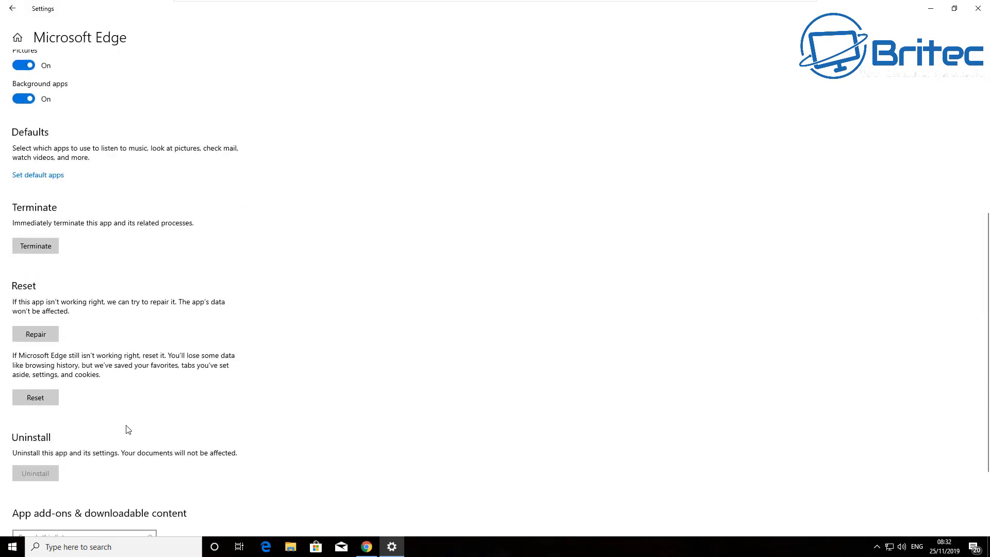
pyautogui.click(44, 398)
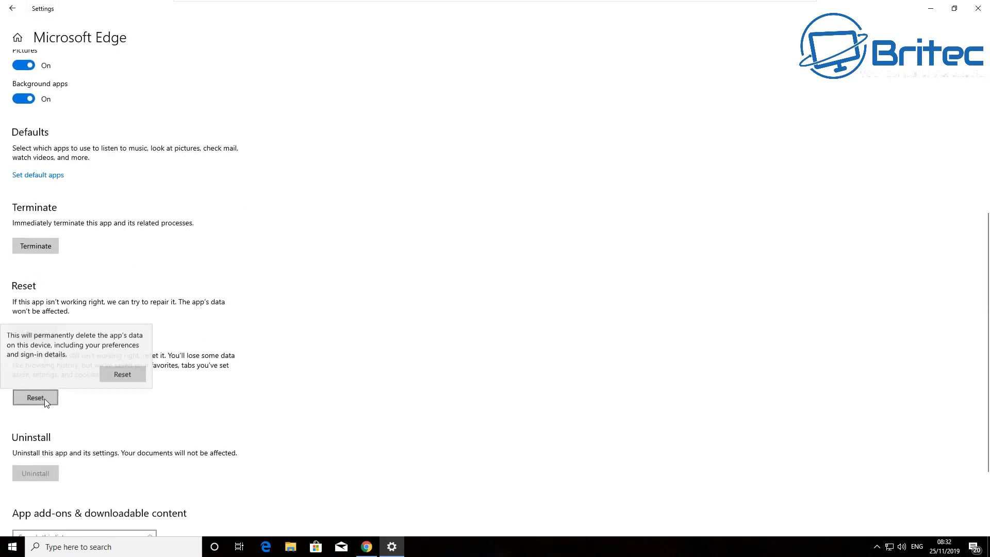
pyautogui.click(126, 376)
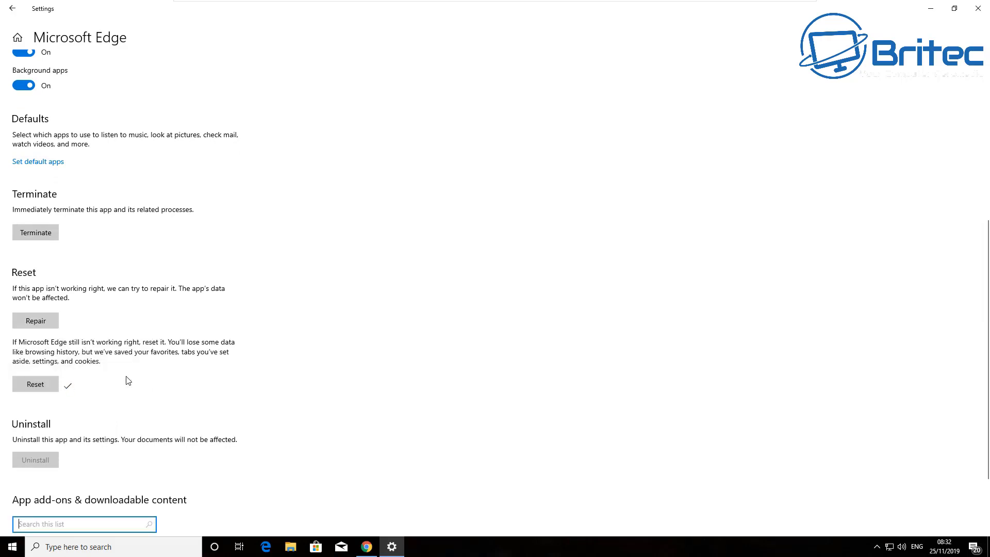
pyautogui.click(978, 10)
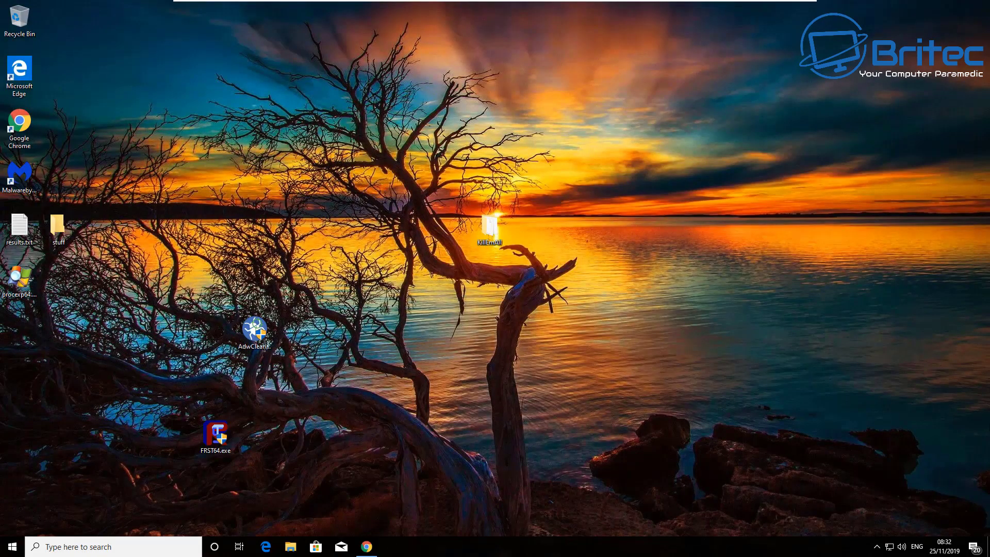
pyautogui.click(366, 546)
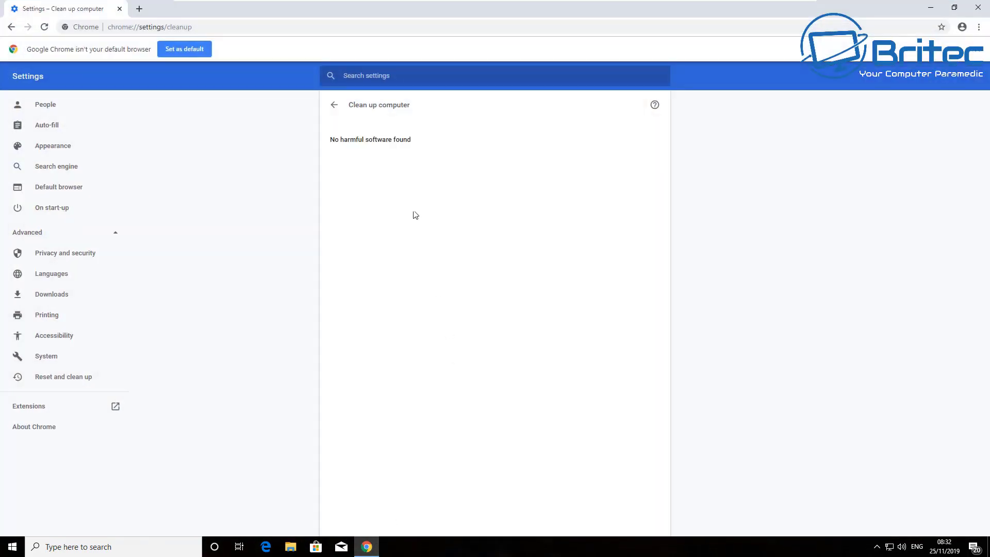
pyautogui.click(120, 9)
pyautogui.moveTo(254, 330); pyautogui.dragTo(567, 281)
pyautogui.moveTo(212, 437); pyautogui.dragTo(332, 287)
# - Run FRST64.exe with administrator permission, accept its disclaimer, and start a scan with List BCD, SigCheckExt and 90 Days Files also enabled
pyautogui.doubleClick(334, 281)
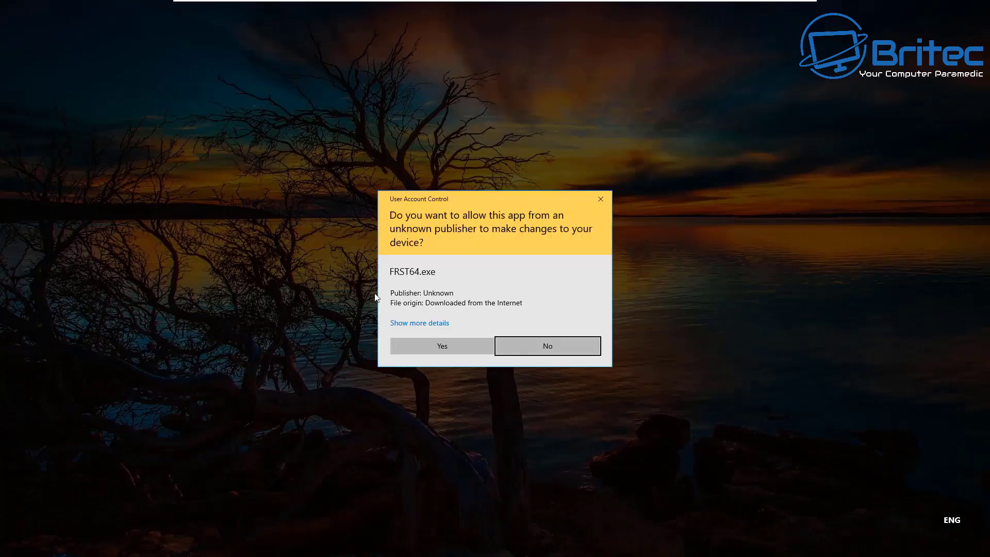
pyautogui.click(438, 349)
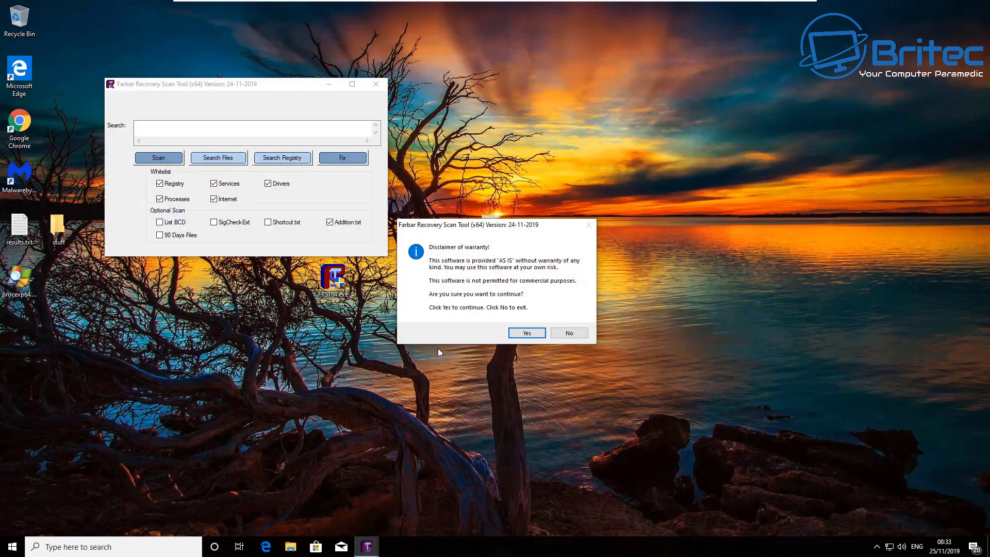
pyautogui.click(527, 333)
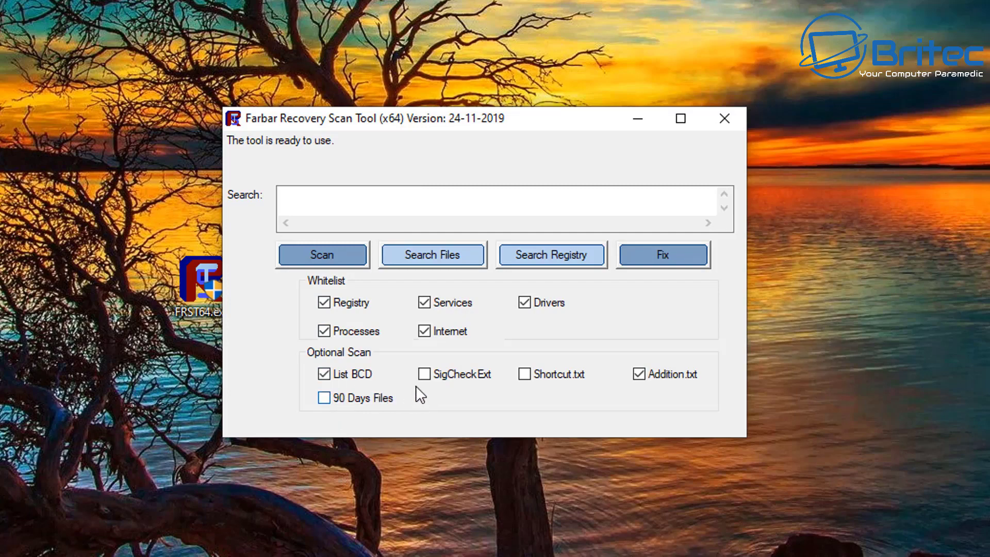
pyautogui.click(362, 394)
pyautogui.click(317, 254)
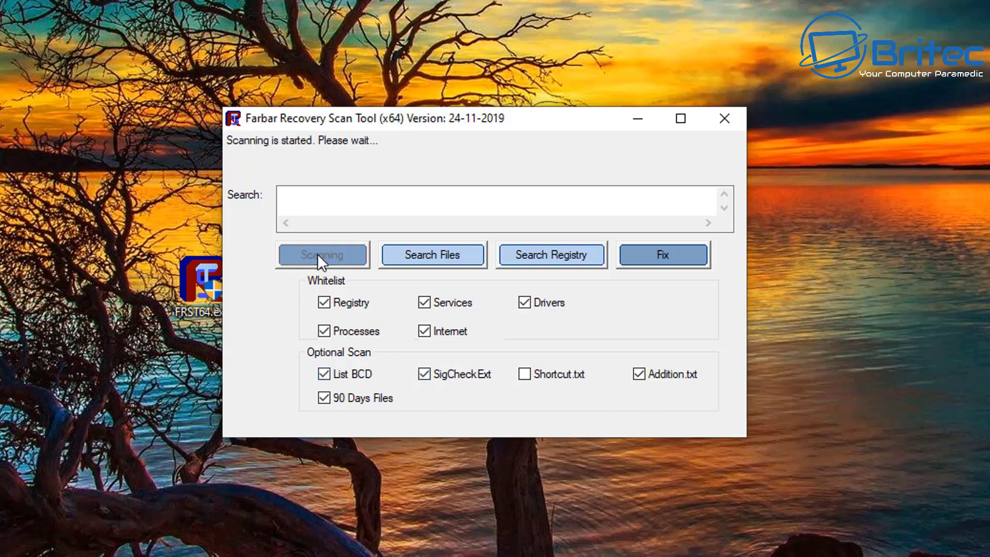
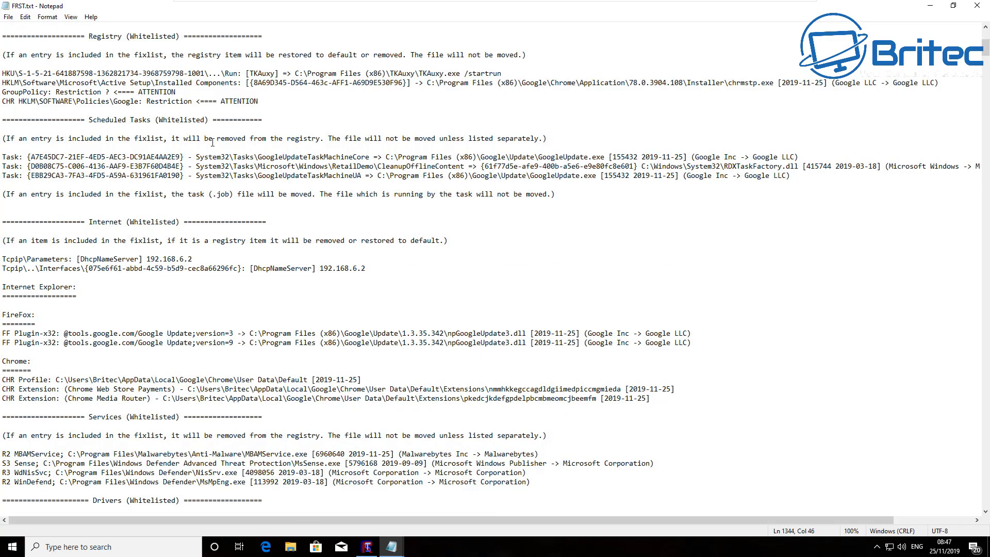
# - Examine the GroupPolicy and Google policy restriction entries marked ATTENTION in the Registry section of FRST.txt
pyautogui.scroll(1, 196, 145)
pyautogui.moveTo(258, 129); pyautogui.dragTo(20, 120)
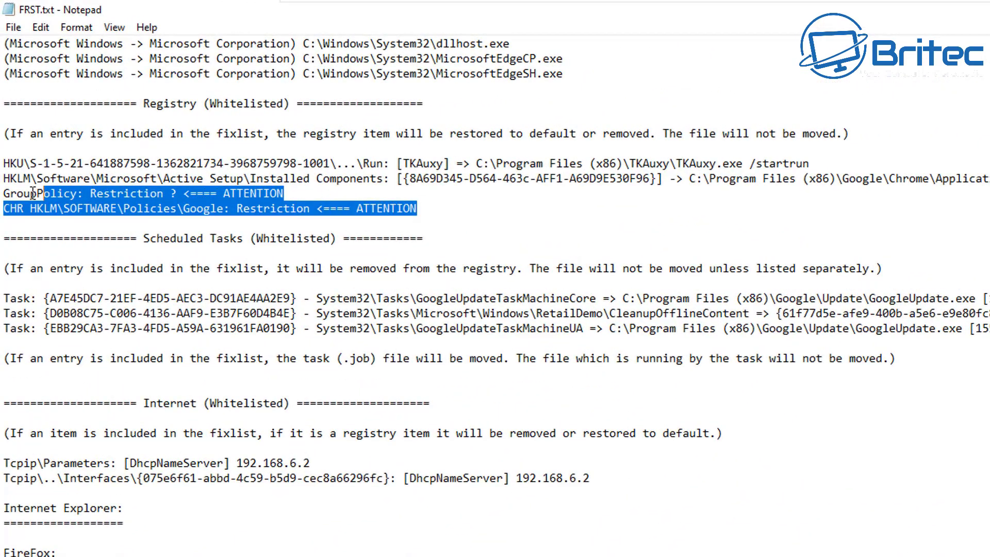
pyautogui.moveTo(33, 193); pyautogui.dragTo(3, 193)
pyautogui.click(377, 293)
# - Examine the Tencent, QQVipDownloader and SogouExplorer entries in the FirewallRules section of Addition.txt
pyautogui.scroll(-6, 513, 354)
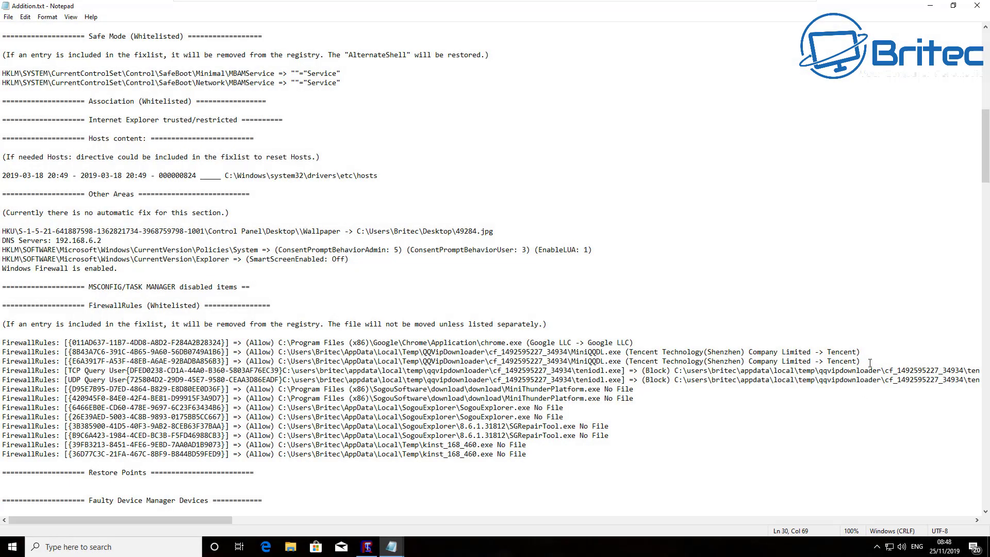
pyautogui.moveTo(879, 362); pyautogui.dragTo(701, 368)
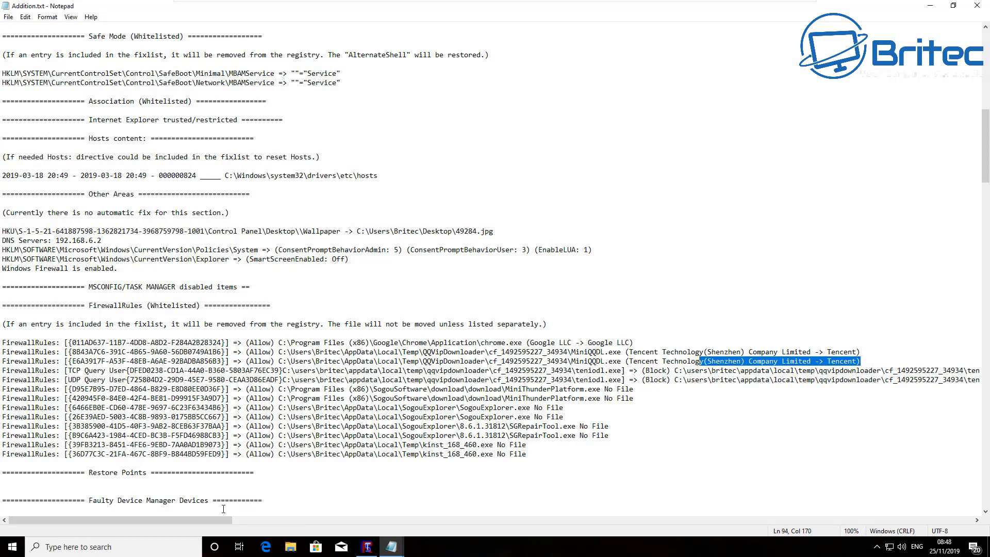
pyautogui.moveTo(203, 521)
pyautogui.mouseDown()
pyautogui.moveTo(303, 527)
pyautogui.moveTo(205, 525)
pyautogui.mouseUp()
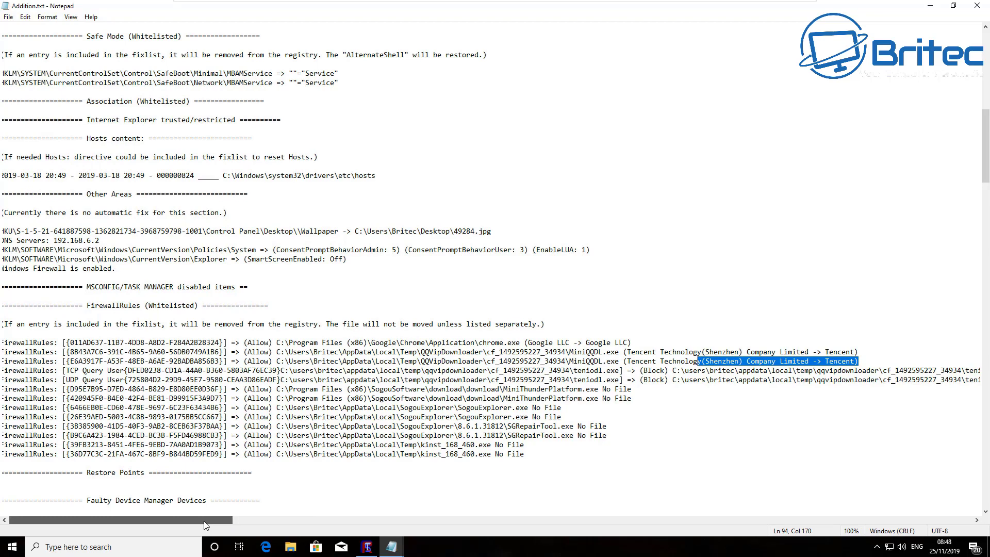
# - Highlight the MiniQQDL.exe firewall rules from Tencent in the FirewallRules section of Addition.txt for review
pyautogui.moveTo(205, 525)
pyautogui.mouseDown()
pyautogui.moveTo(197, 524)
pyautogui.moveTo(218, 510)
pyautogui.mouseUp()
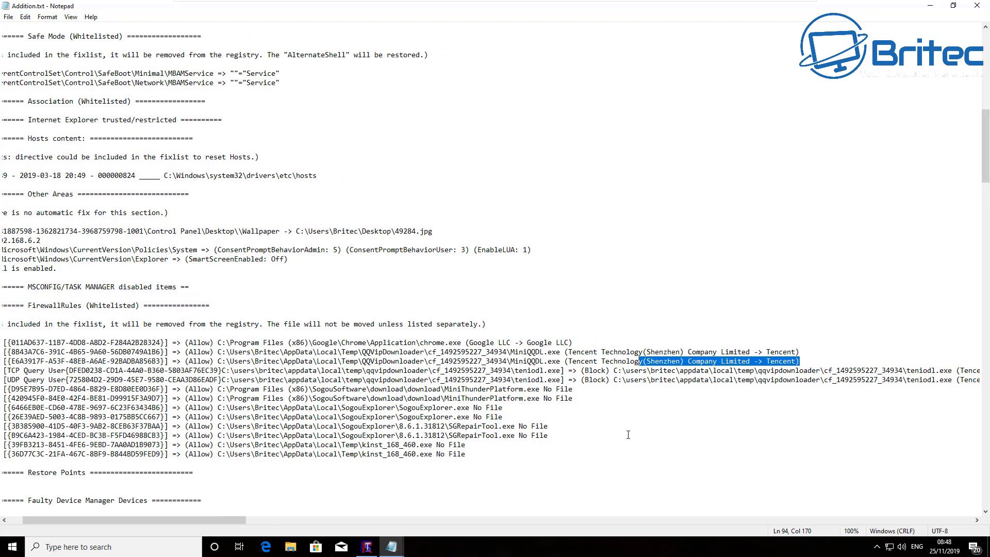
pyautogui.moveTo(807, 364); pyautogui.dragTo(2, 342)
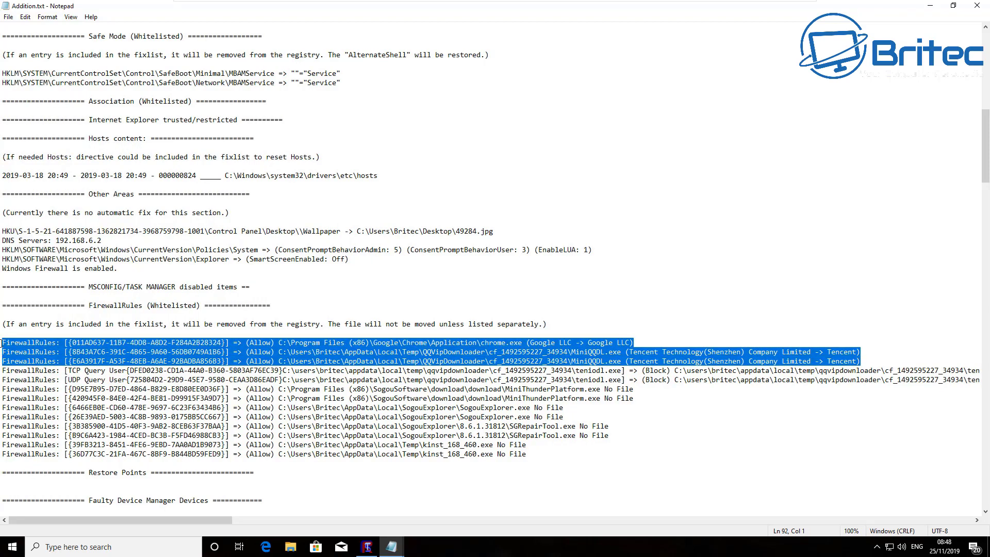
pyautogui.click(184, 343)
pyautogui.moveTo(866, 361); pyautogui.dragTo(2, 351)
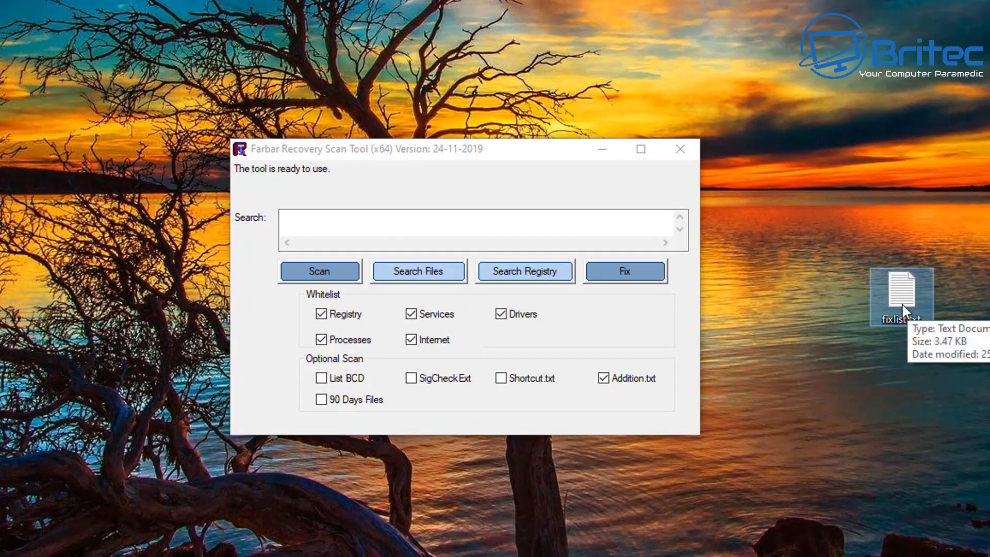
# - Run the Farbar Recovery Scan Tool fix using the desktop's fixlist.txt and restart the computer to complete it
pyautogui.click(631, 273)
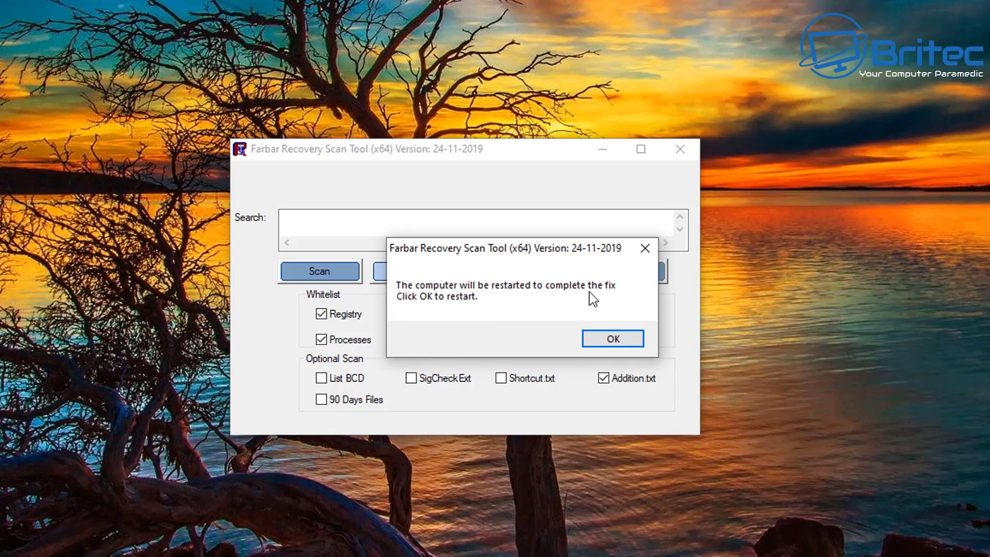
pyautogui.click(615, 339)
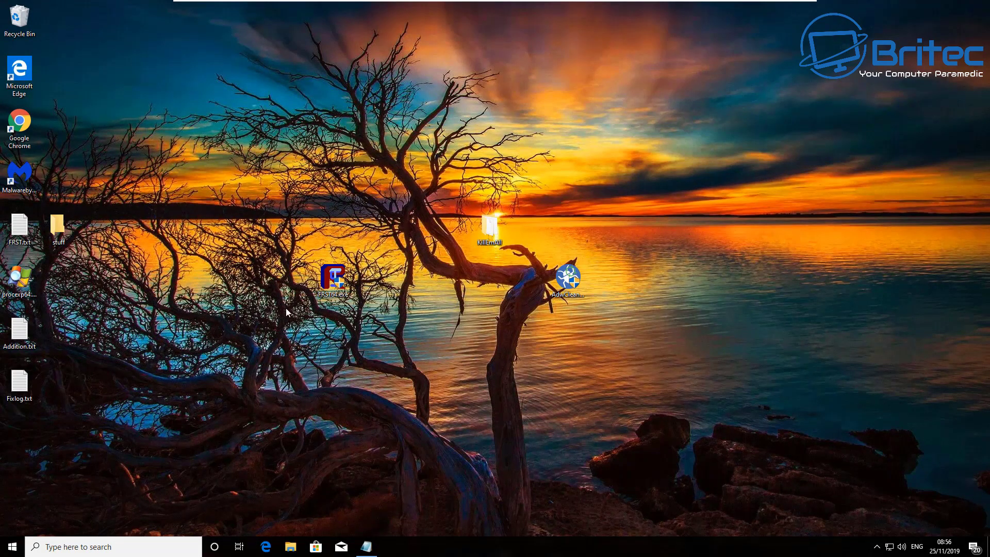
# - Search for Control Panel, check the installed programs in Programs and Features, and close the window
pyautogui.click(86, 547)
pyautogui.write('control panel')
pyautogui.click(100, 260)
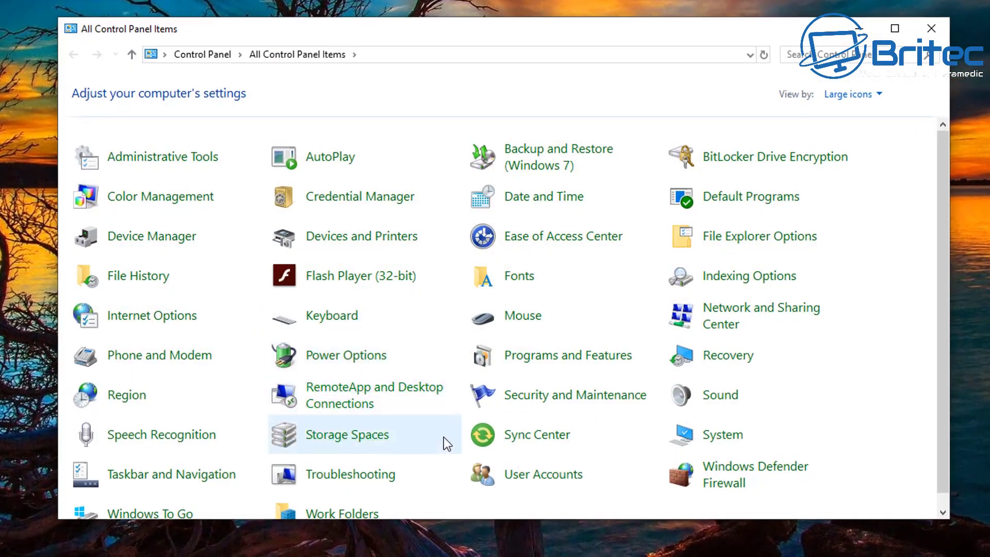
pyautogui.click(536, 363)
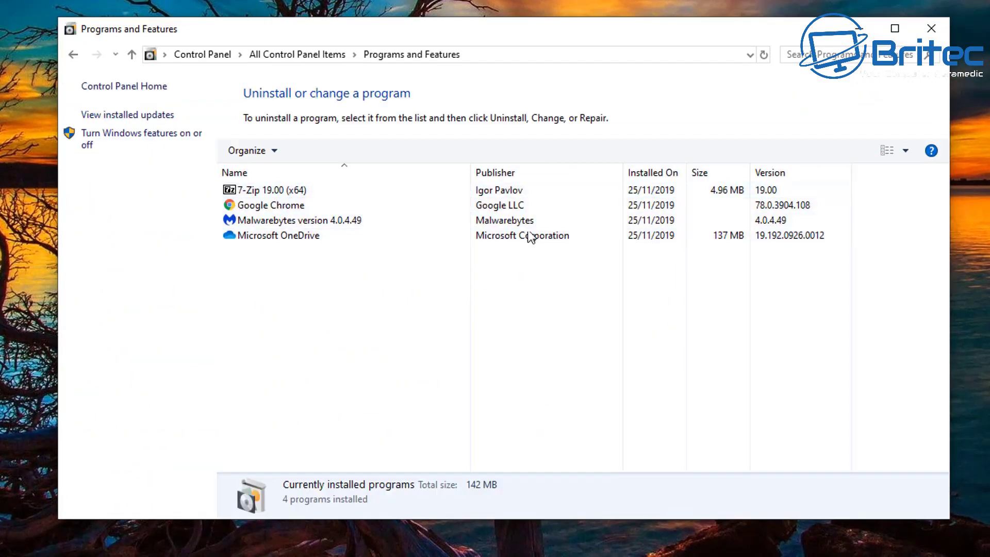
pyautogui.click(934, 32)
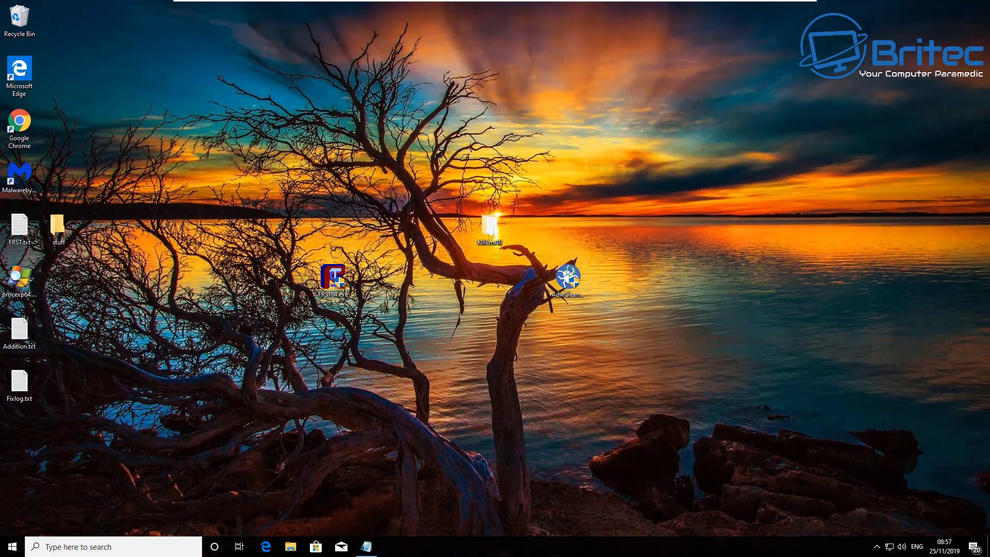
# - Search for system restore, open the restore point settings, and delete all restore points for Local Disk (C:)
pyautogui.click(95, 547)
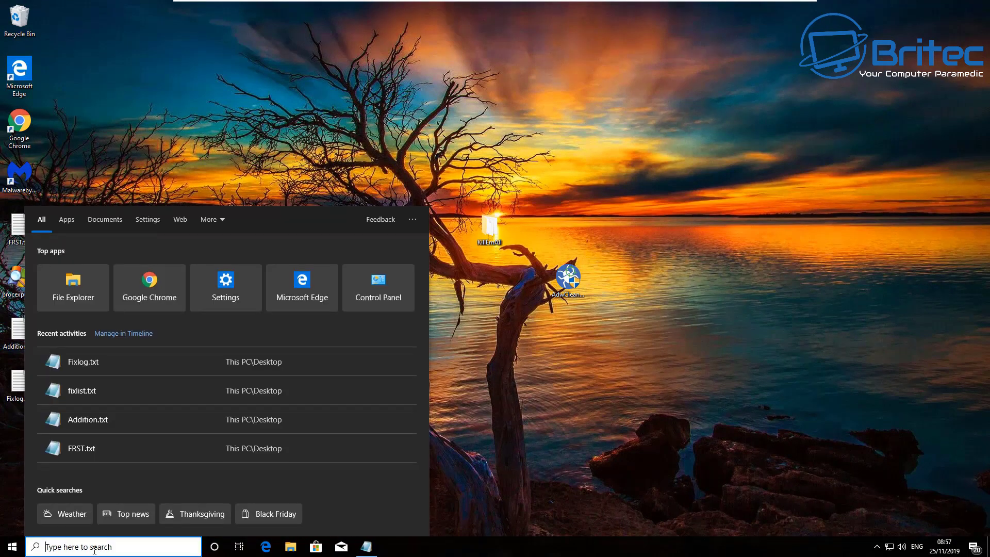
pyautogui.write('system')
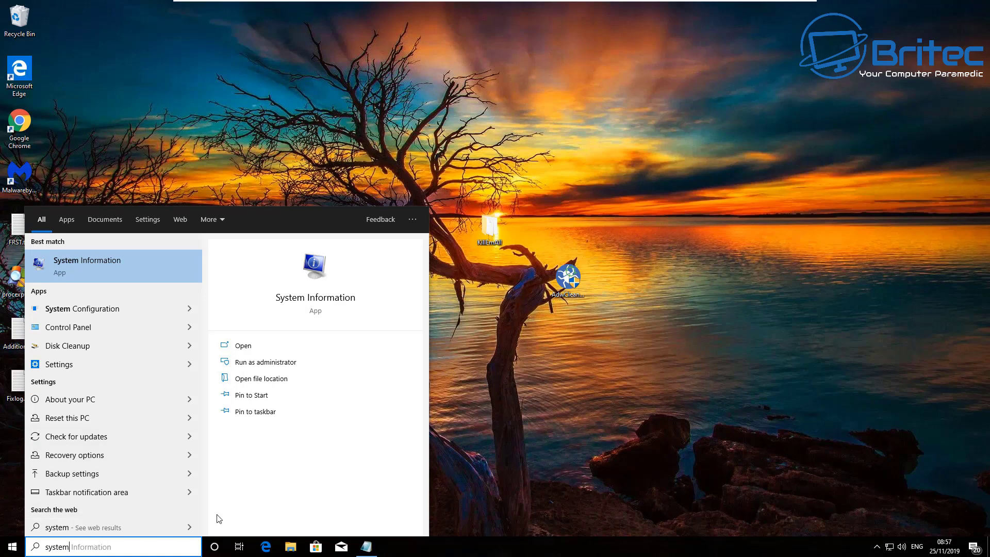
pyautogui.write(' restore')
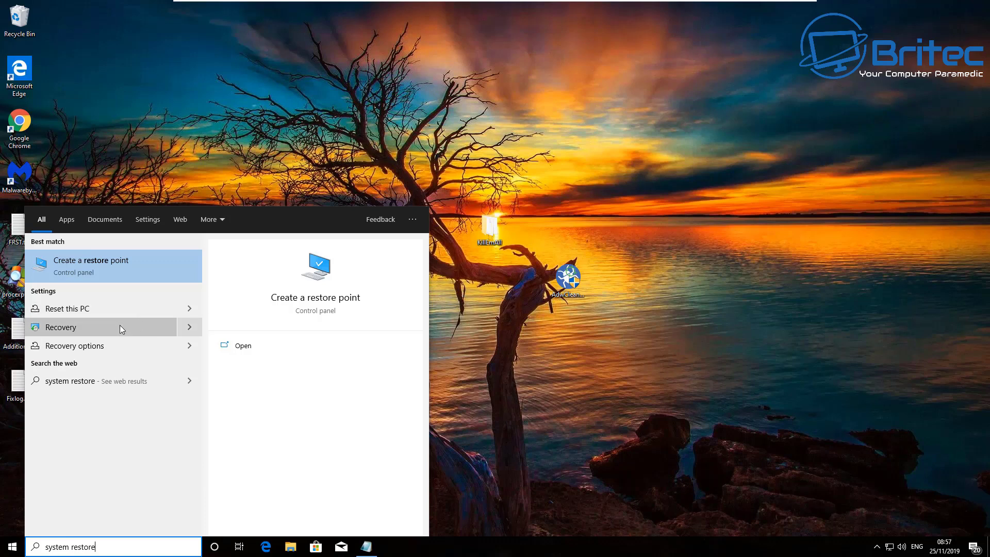
pyautogui.click(85, 268)
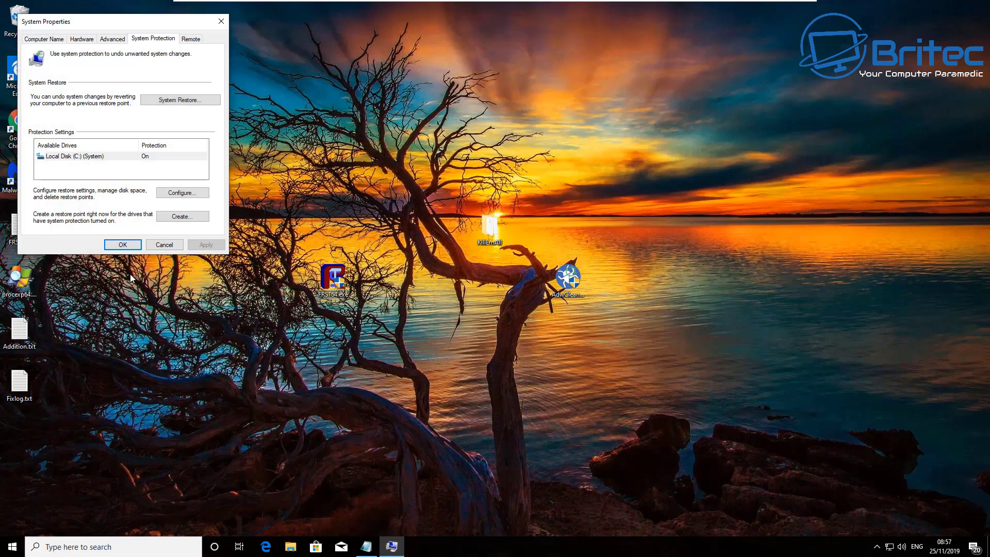
pyautogui.moveTo(123, 26); pyautogui.dragTo(471, 166)
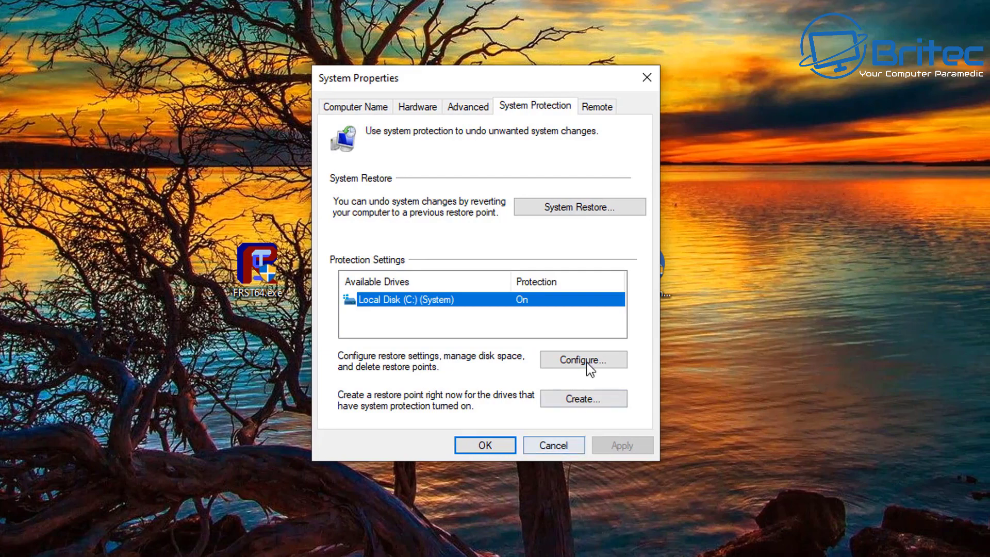
pyautogui.click(667, 359)
pyautogui.moveTo(534, 123); pyautogui.dragTo(488, 89)
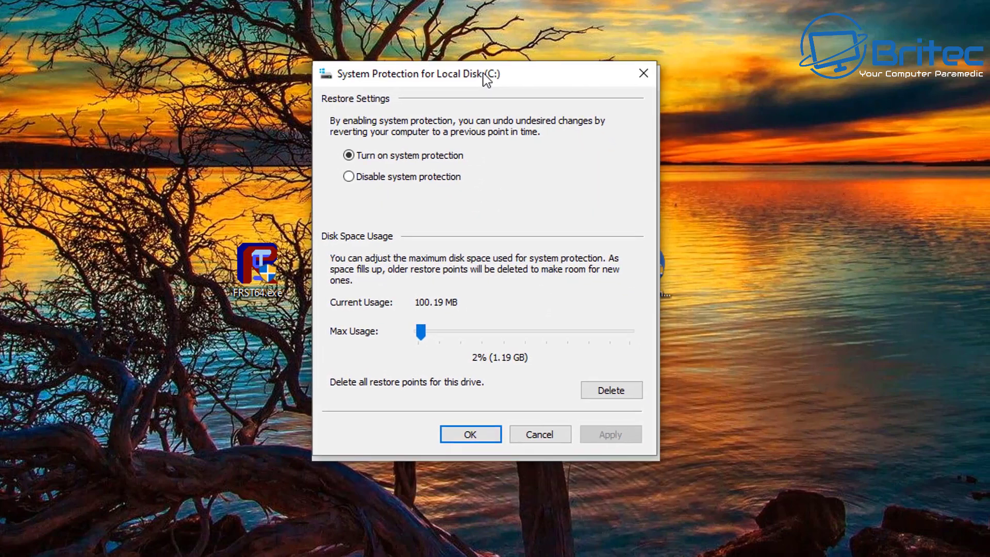
pyautogui.click(601, 402)
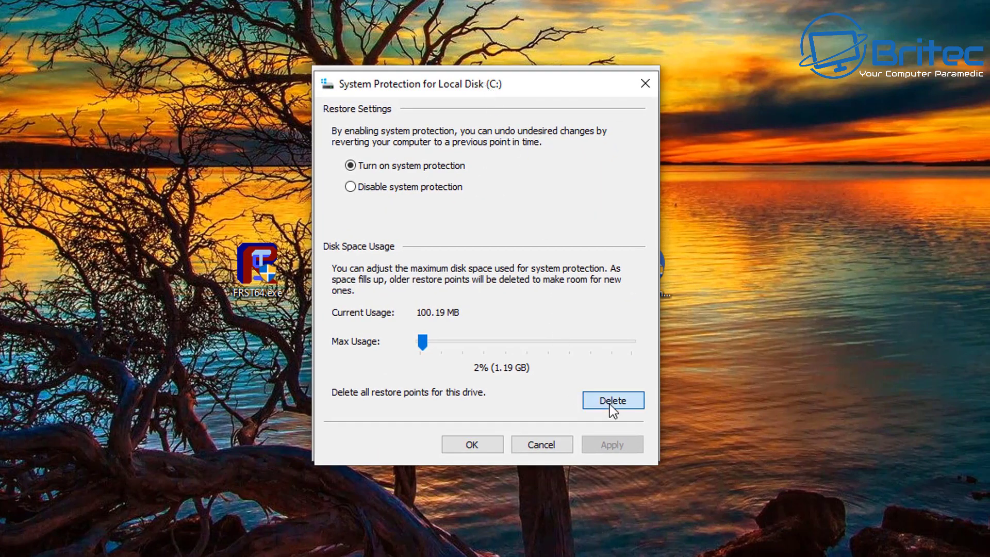
pyautogui.click(577, 304)
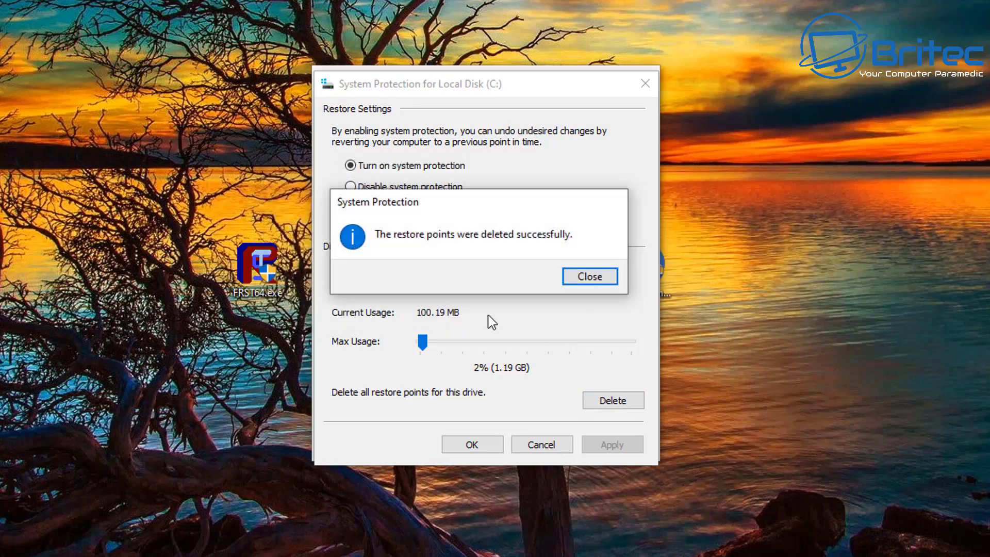
pyautogui.click(592, 279)
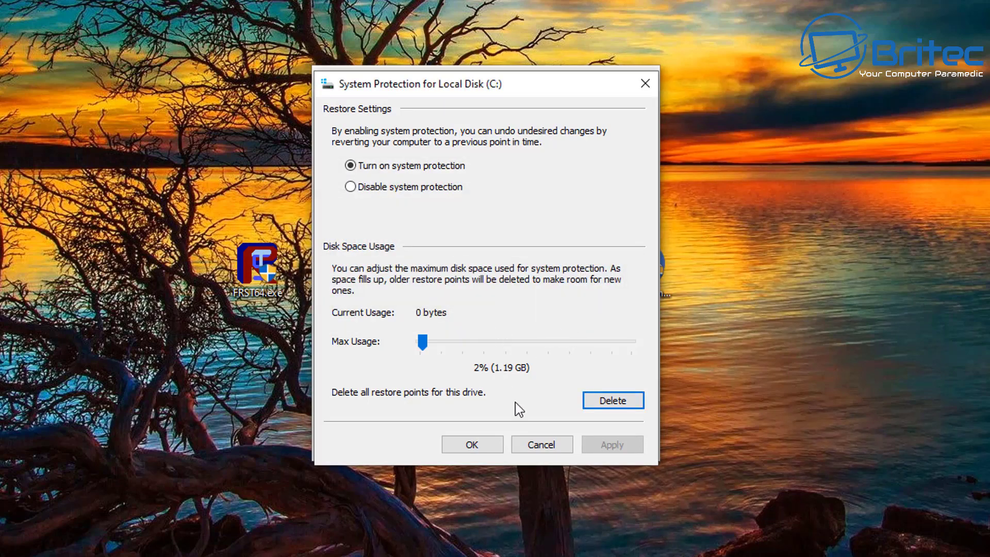
pyautogui.click(472, 445)
# - Create a new restore point described as "clean" and close System Properties
pyautogui.click(570, 406)
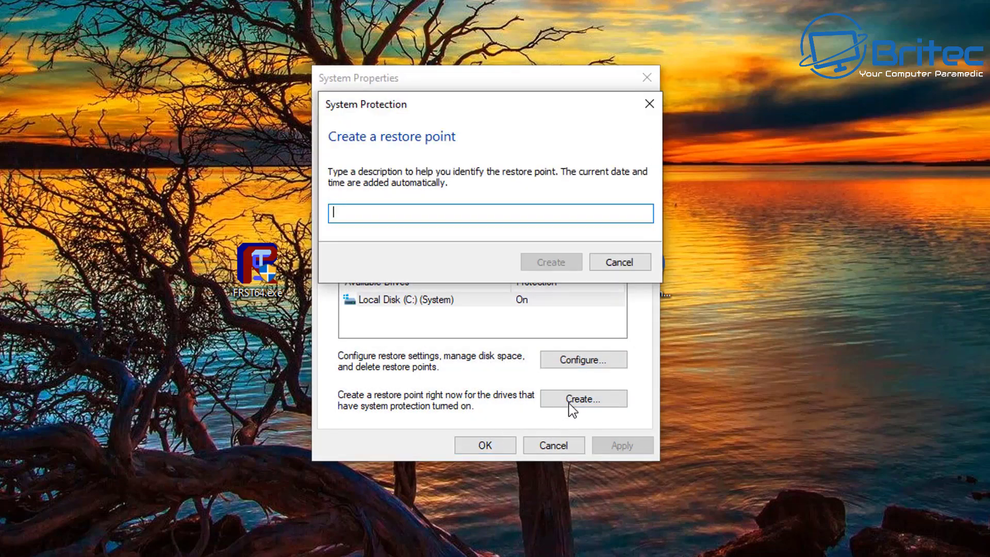
pyautogui.write('clean')
pyautogui.click(549, 264)
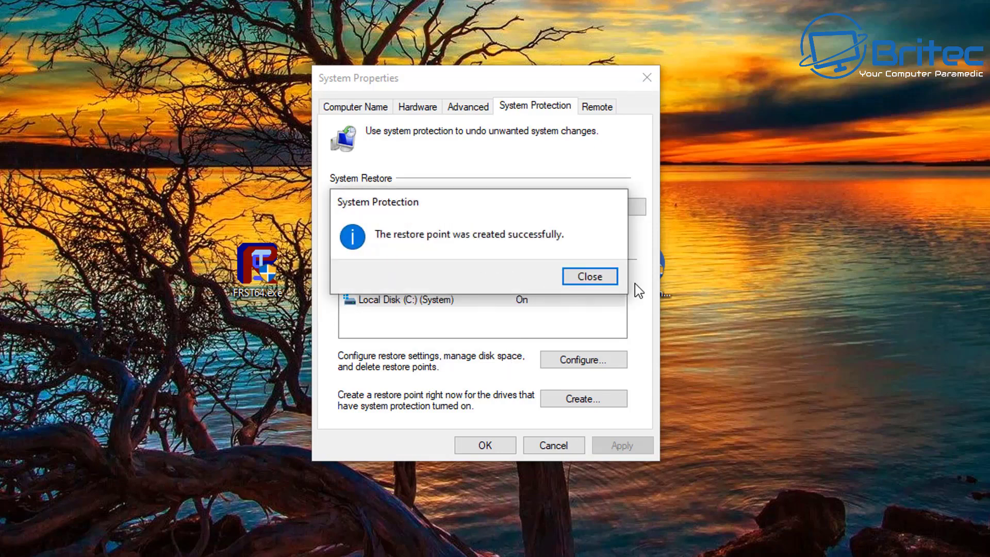
pyautogui.click(595, 278)
pyautogui.click(486, 446)
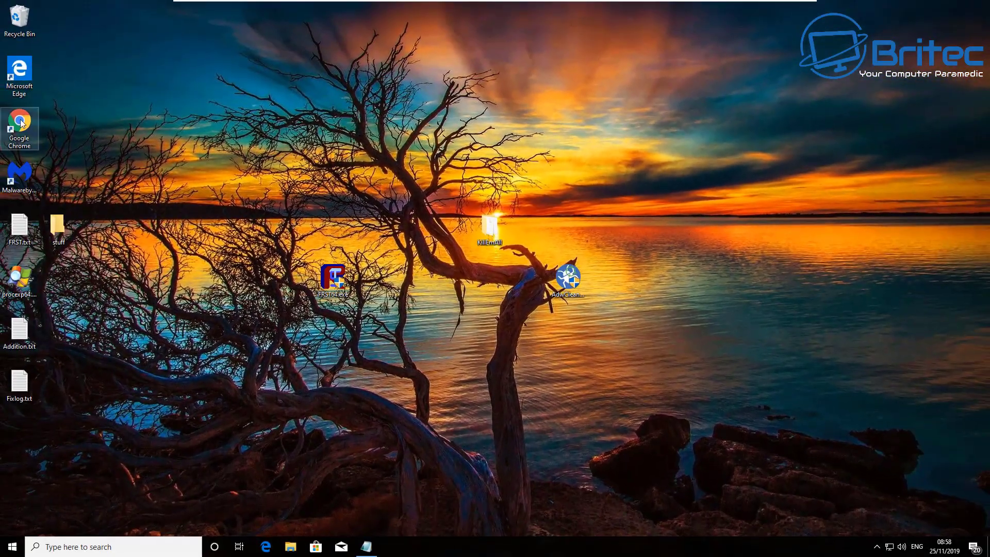
# - Switch to Google Chrome, search for eset online scanner, and open the official ESET Online Scanner page
pyautogui.doubleClick(19, 122)
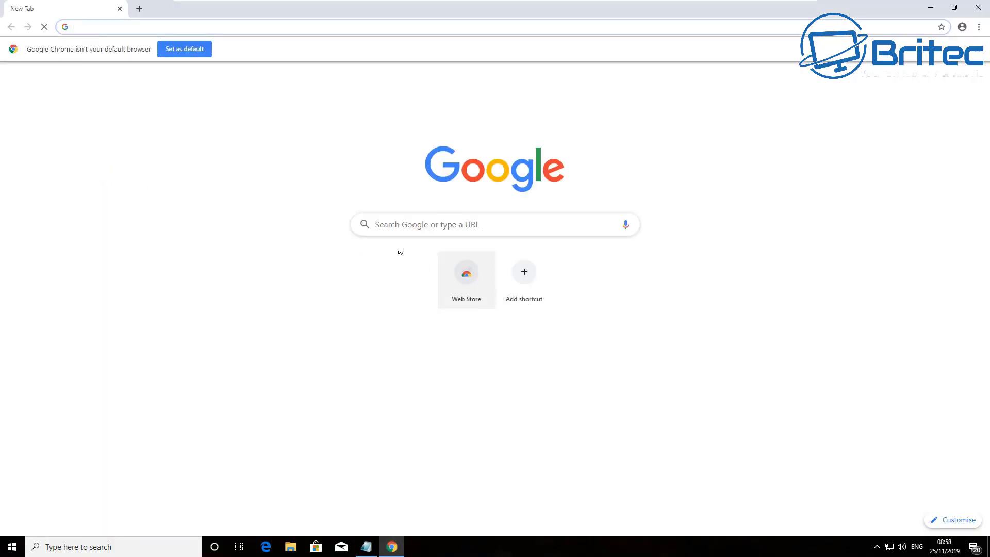
pyautogui.write('e')
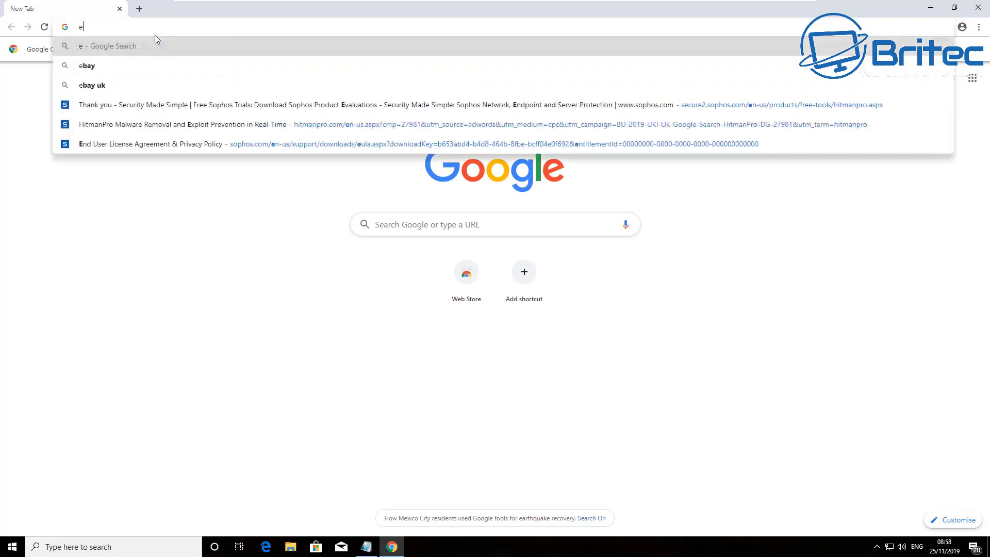
pyautogui.write('set o')
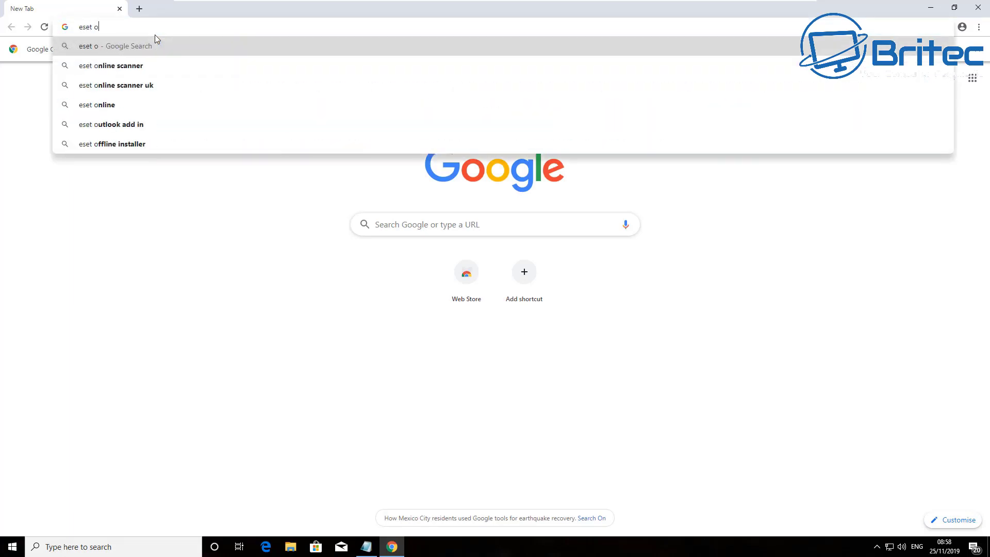
pyautogui.write('nline scan')
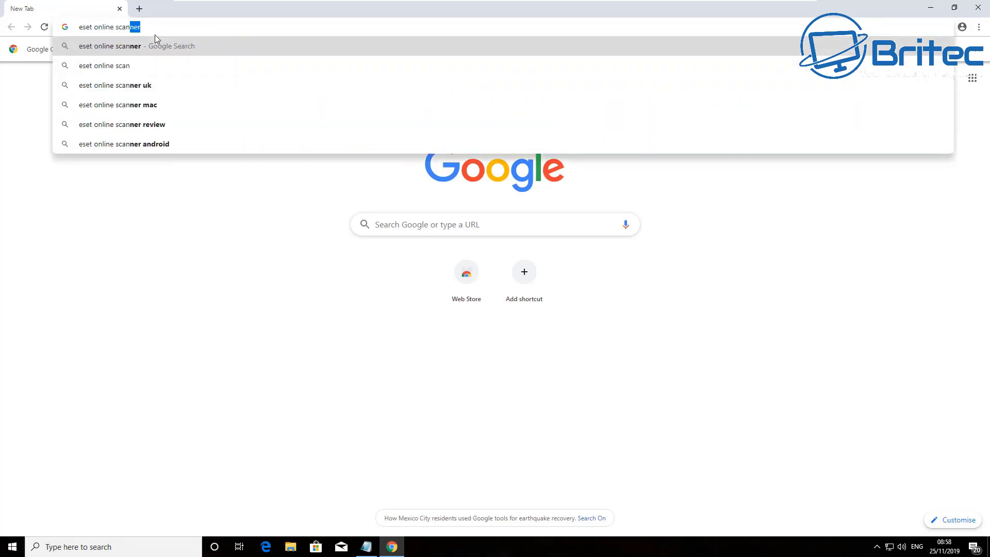
pyautogui.press('Return')
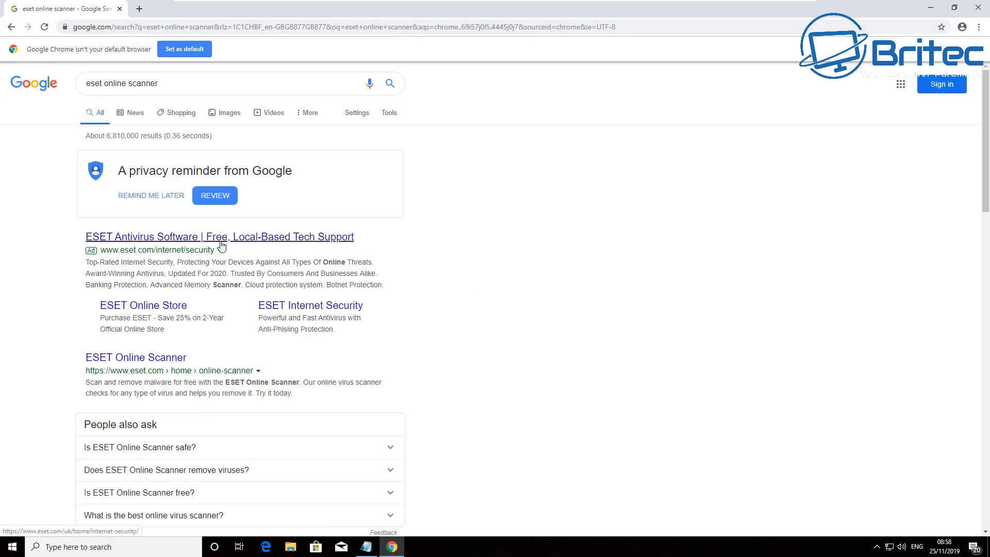
pyautogui.click(147, 358)
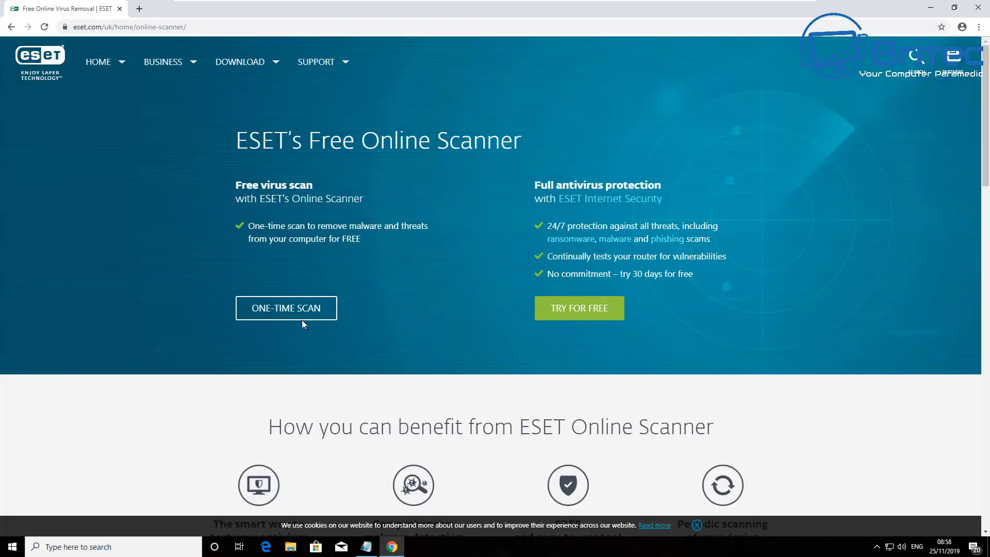
# - Download ESET's free one-time scan program, launch the downloaded file, and get the scanner started
pyautogui.click(297, 313)
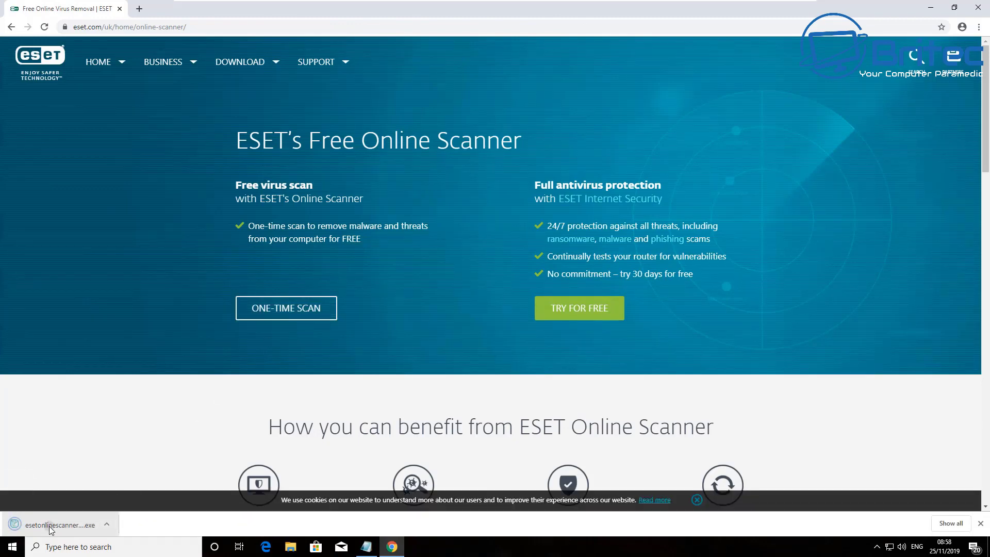
pyautogui.click(49, 526)
pyautogui.click(527, 284)
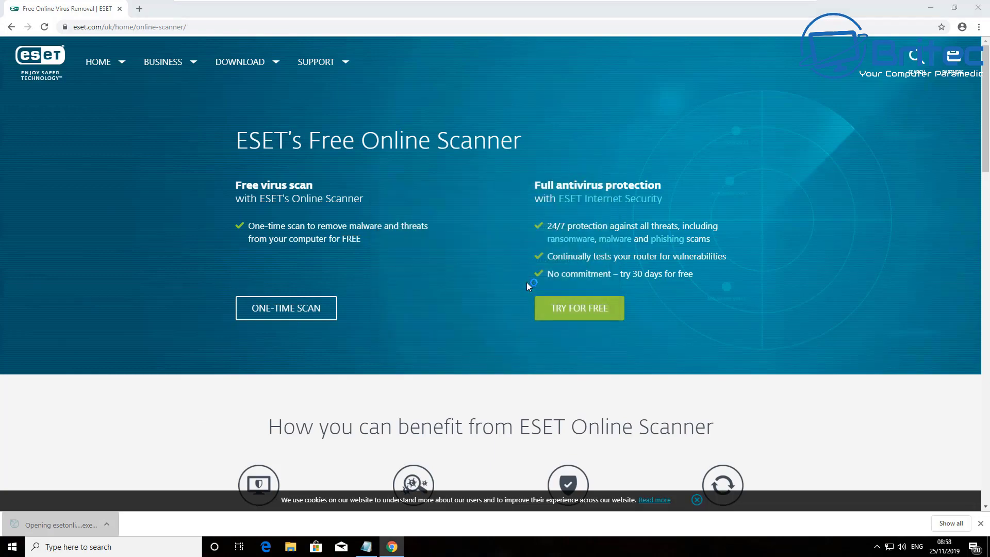
pyautogui.click(547, 341)
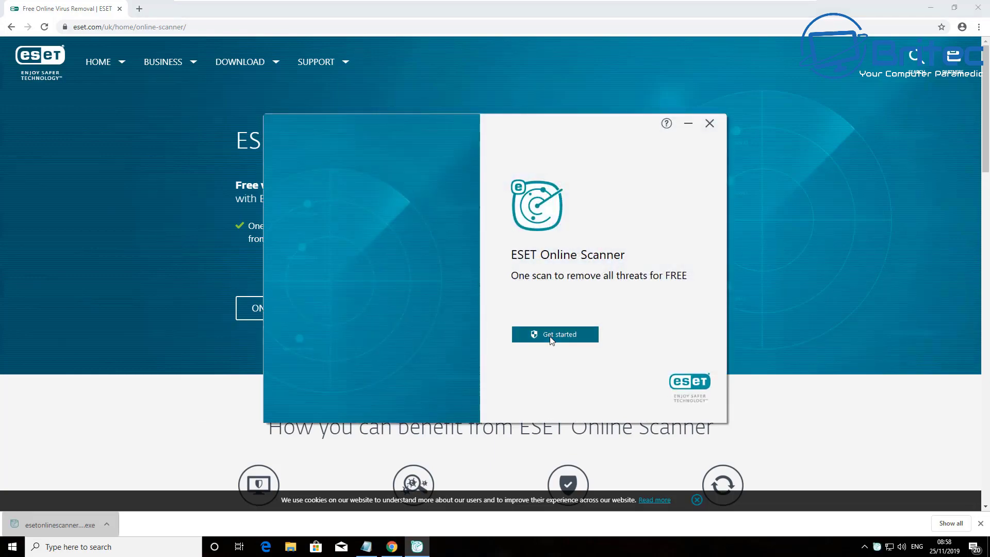
pyautogui.click(428, 347)
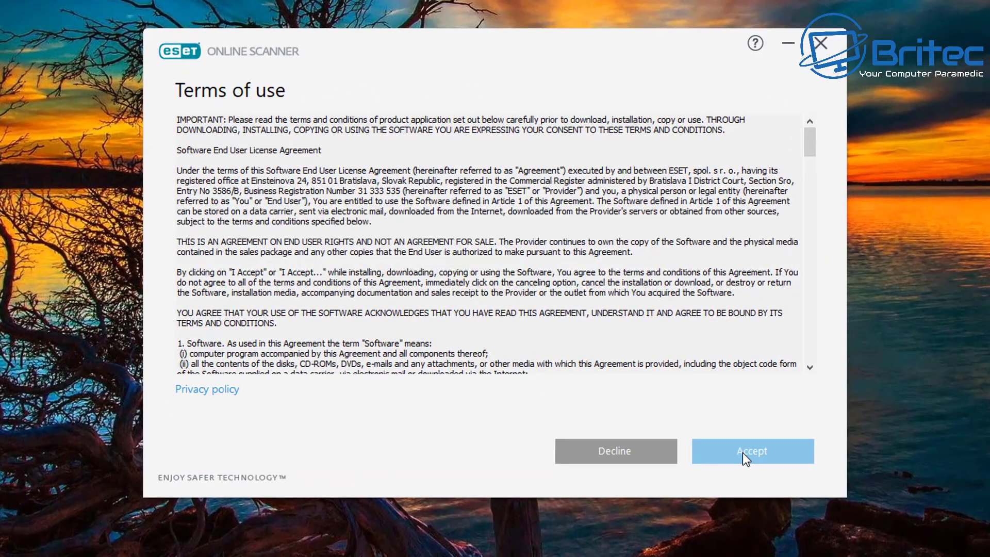
# - Accept ESET's terms of use, decline sending anonymous data, disable the detection feedback system, and continue to the scan types
pyautogui.click(742, 453)
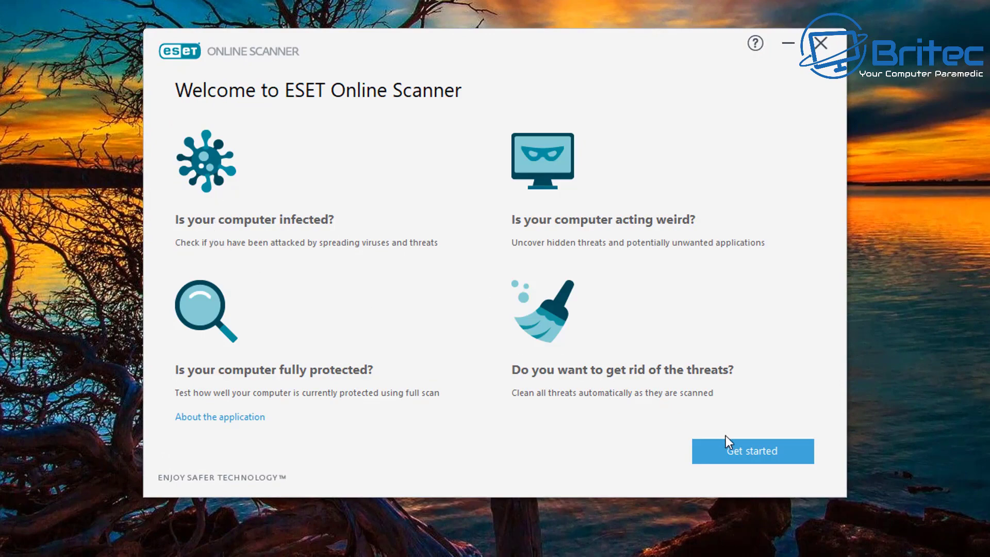
pyautogui.click(753, 453)
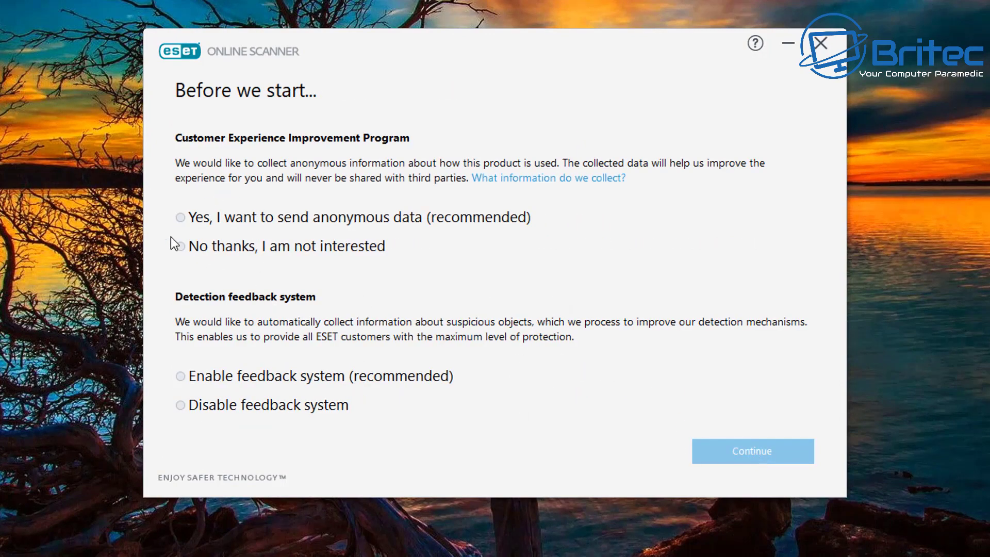
pyautogui.click(205, 404)
pyautogui.click(179, 375)
pyautogui.click(185, 409)
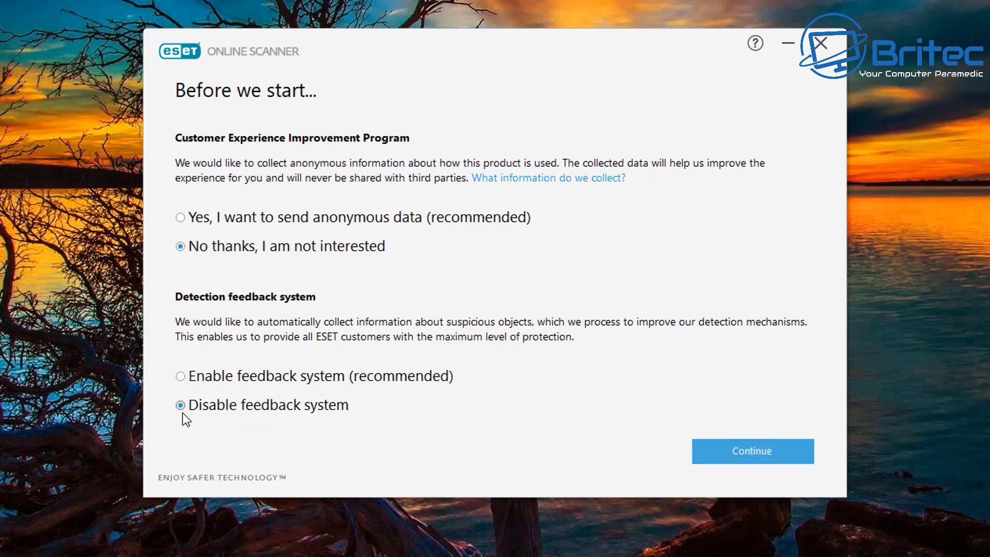
pyautogui.click(726, 453)
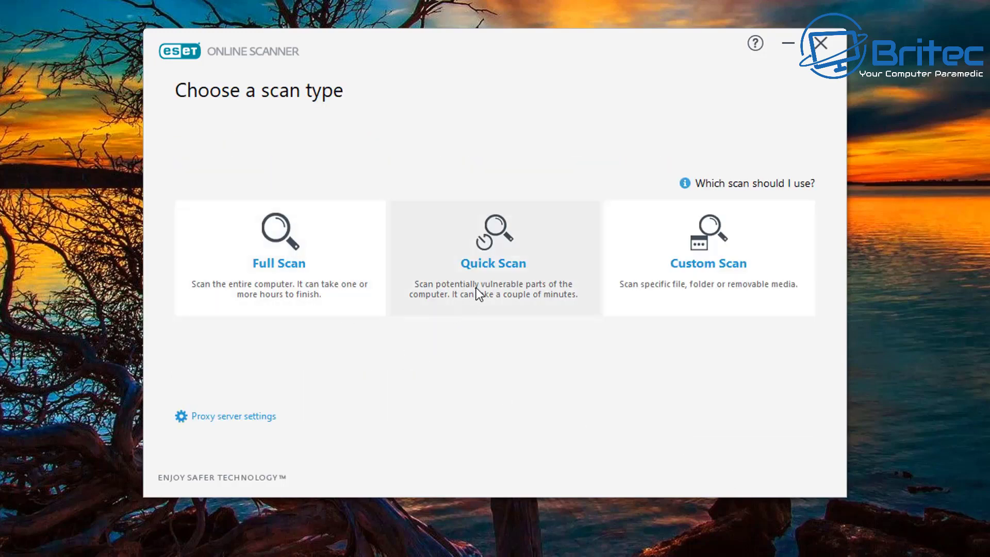
# - Start a full ESET scan with detection and quarantine of potentially unwanted applications enabled
pyautogui.click(273, 276)
pyautogui.click(190, 234)
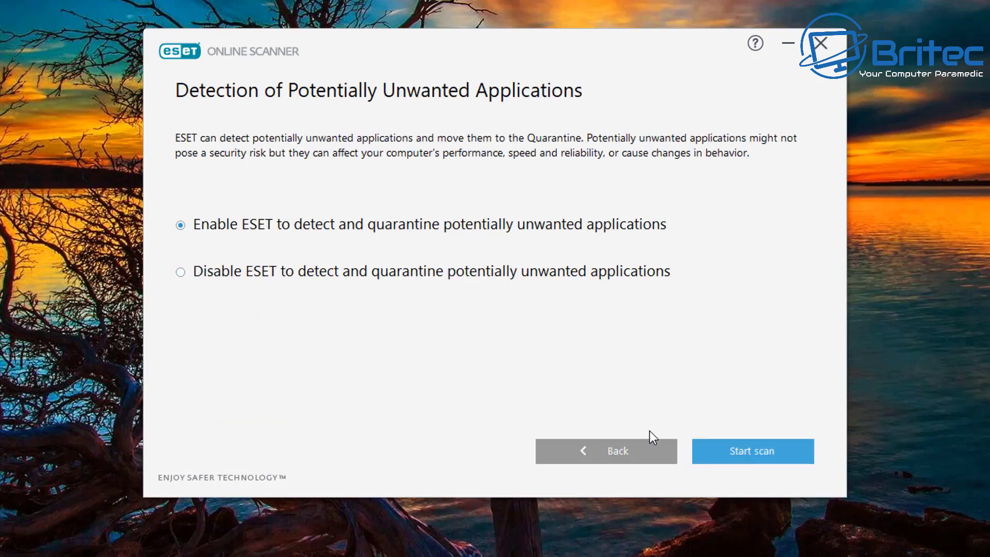
pyautogui.click(752, 457)
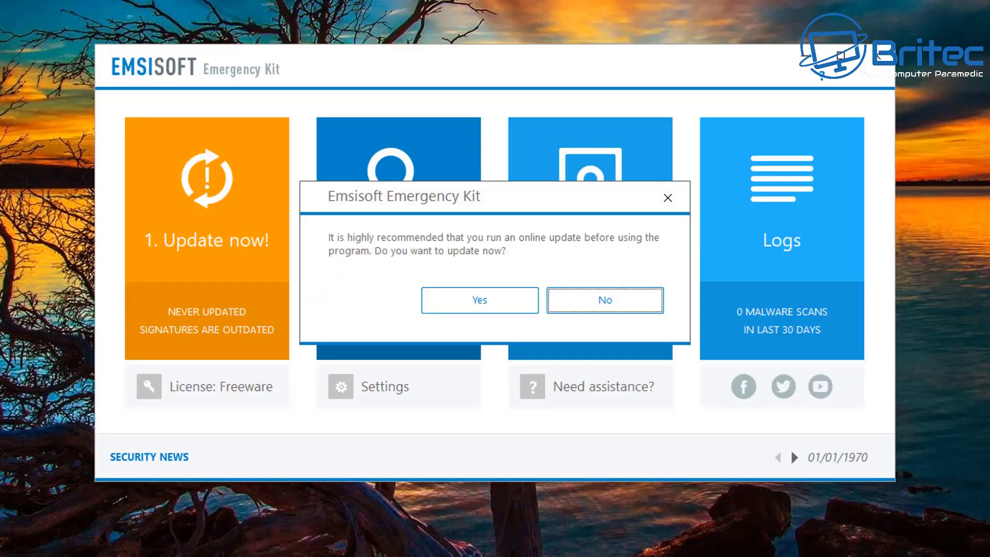
# - In Emsisoft Emergency Kit, accept the online update and try to quarantine the selected scan detections
pyautogui.click(485, 302)
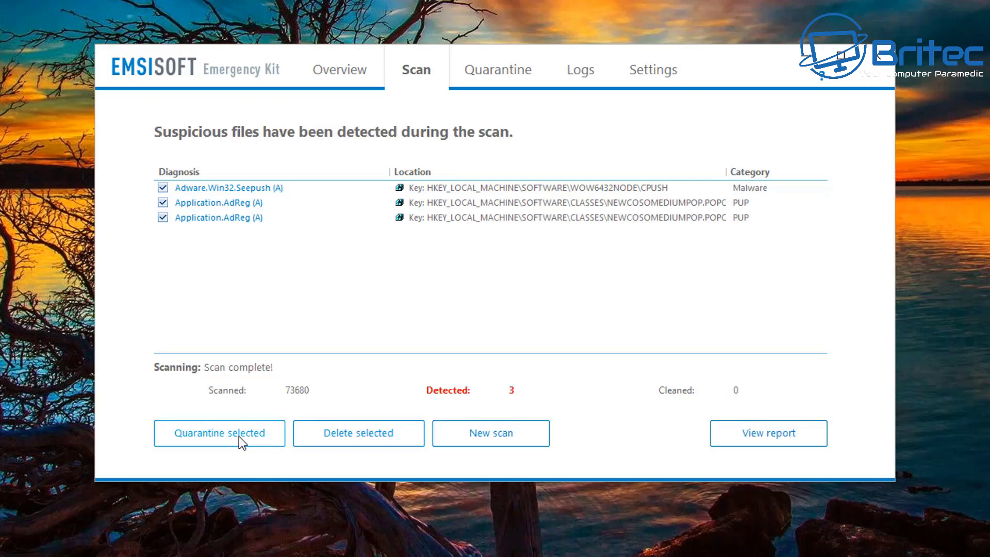
pyautogui.click(240, 436)
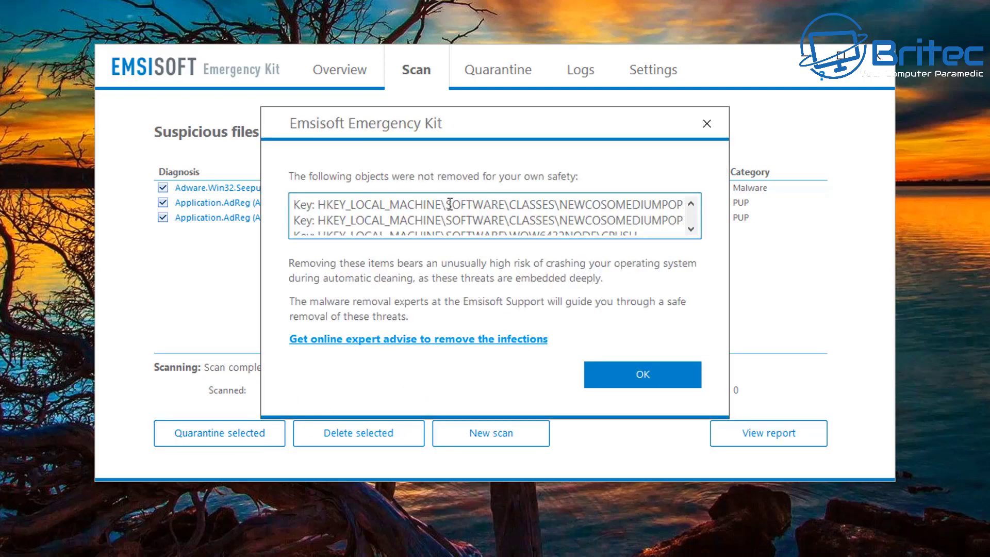
pyautogui.click(653, 384)
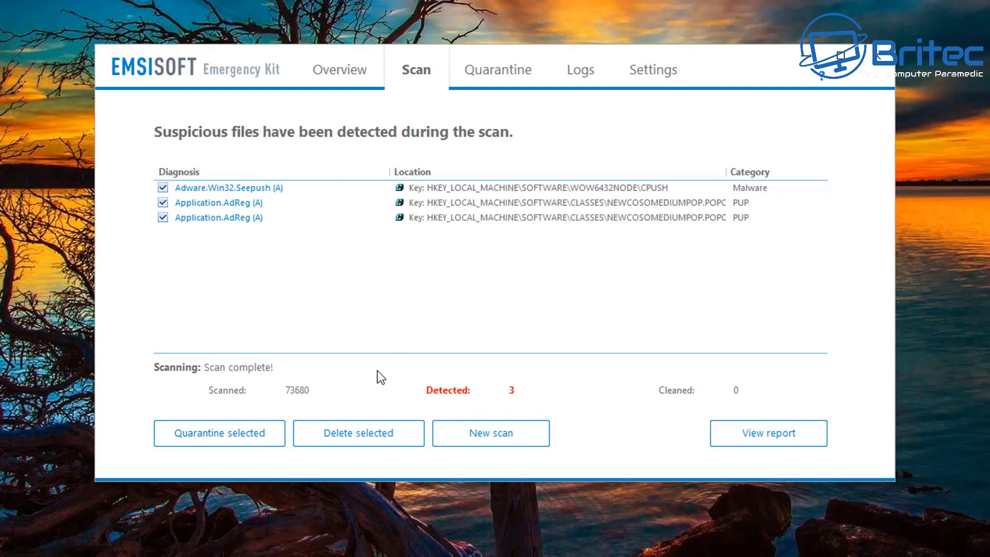
# - Delete the selected Emsisoft detections and close Emsisoft Emergency Kit
pyautogui.click(342, 438)
pyautogui.click(491, 317)
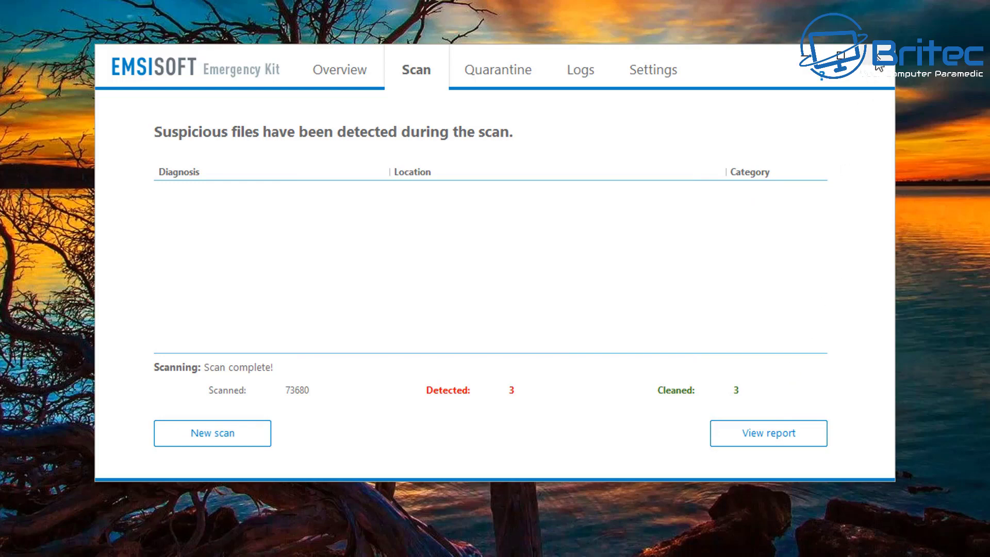
pyautogui.click(878, 63)
pyautogui.click(661, 369)
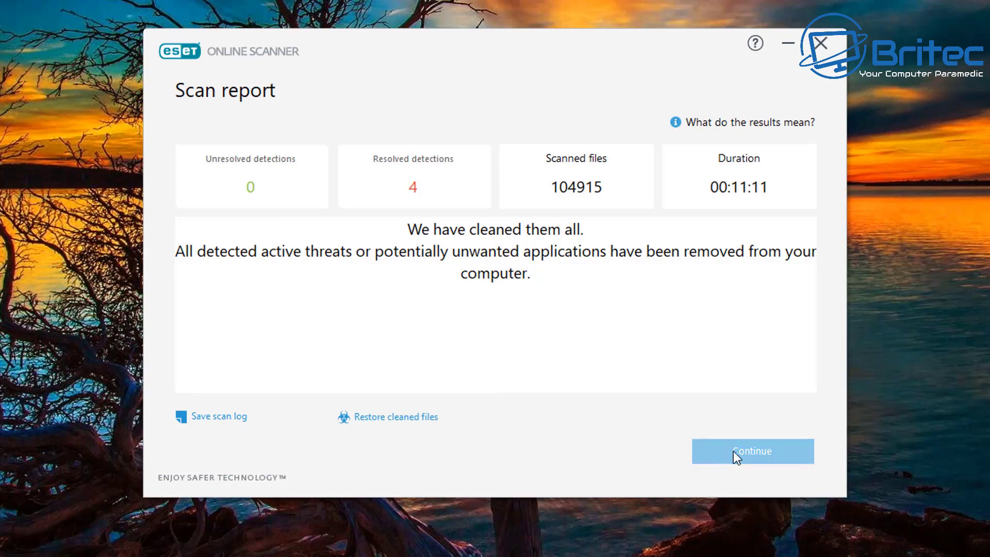
# - Continue past the ESET Online Scanner report and turn off monthly periodic scanning
pyautogui.click(733, 452)
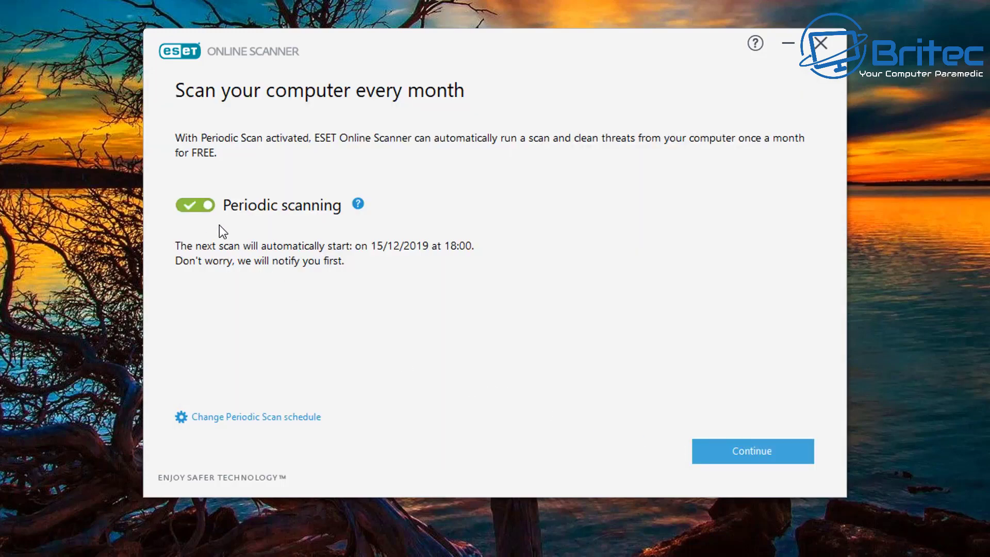
pyautogui.click(210, 207)
pyautogui.click(728, 452)
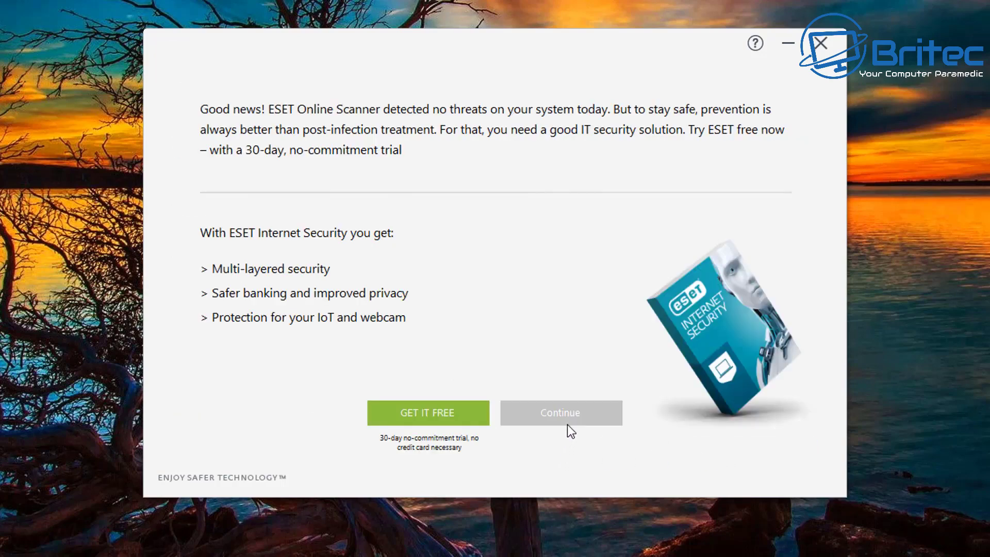
# - Skip the ESET Internet Security trial, rate the scanner five stars, and submit the feedback to close it
pyautogui.click(569, 420)
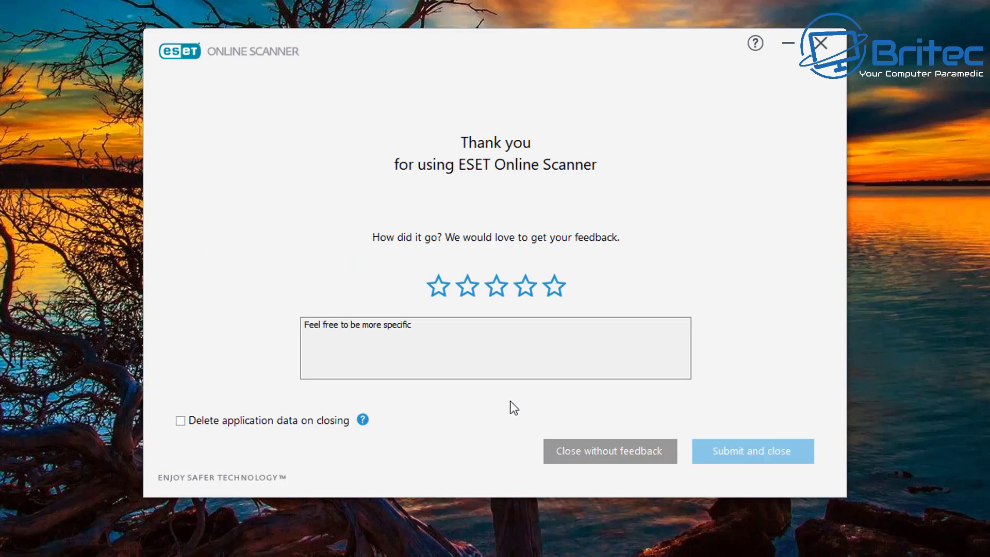
pyautogui.click(552, 287)
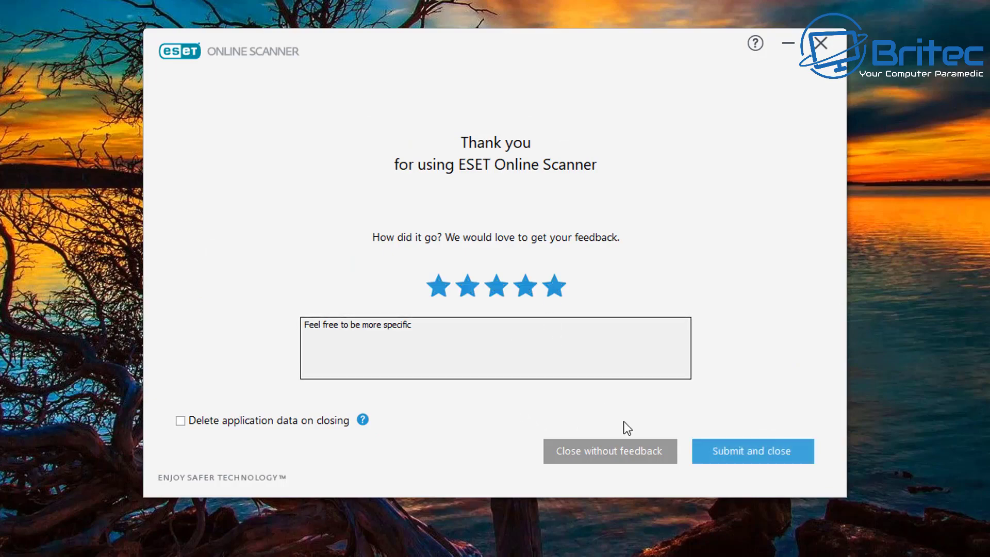
pyautogui.click(730, 459)
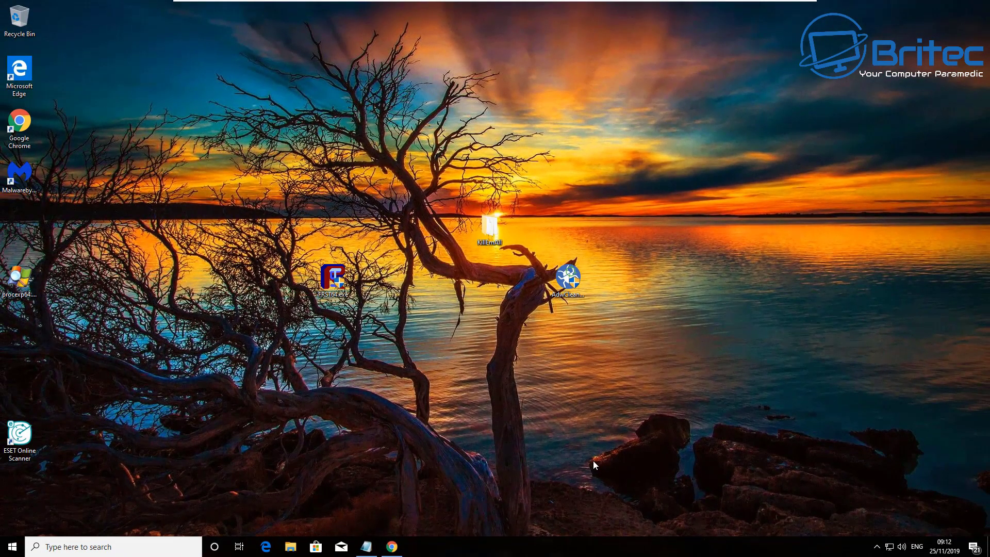
# - Delete the leftover removal tools from the middle of the desktop, including KillEmAll
pyautogui.click(546, 265)
pyautogui.press('Delete')
pyautogui.click(330, 281)
pyautogui.press('Delete')
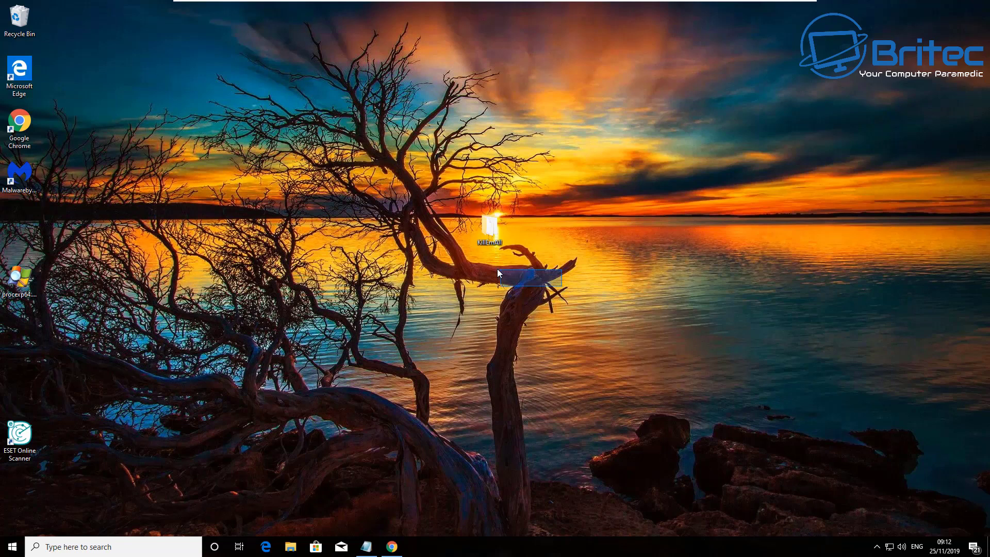
pyautogui.moveTo(564, 281); pyautogui.dragTo(460, 219)
pyautogui.press('Delete')
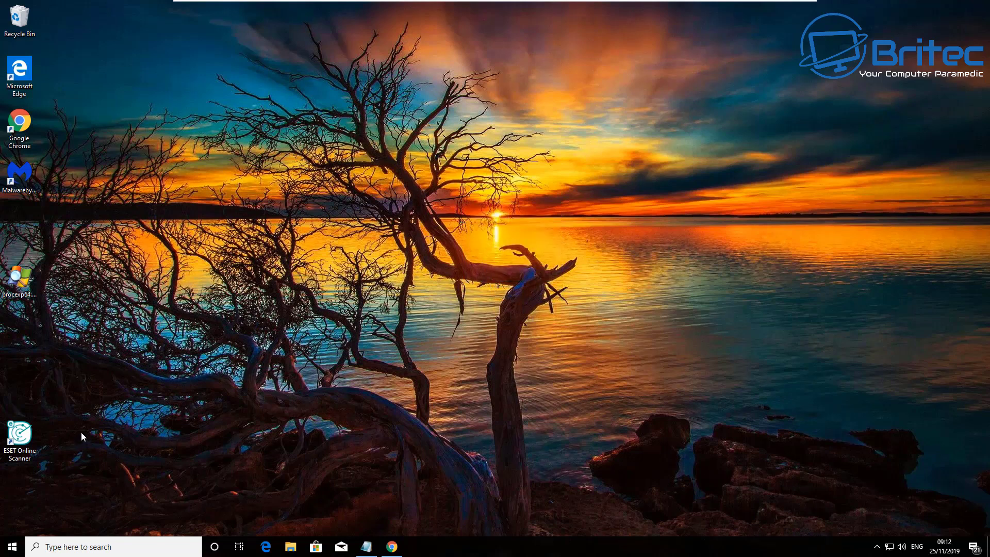
# - Run procexp64 from the desktop, maximize it, and collapse the first svchost.exe and services.exe branches to review the running processes
pyautogui.doubleClick(26, 281)
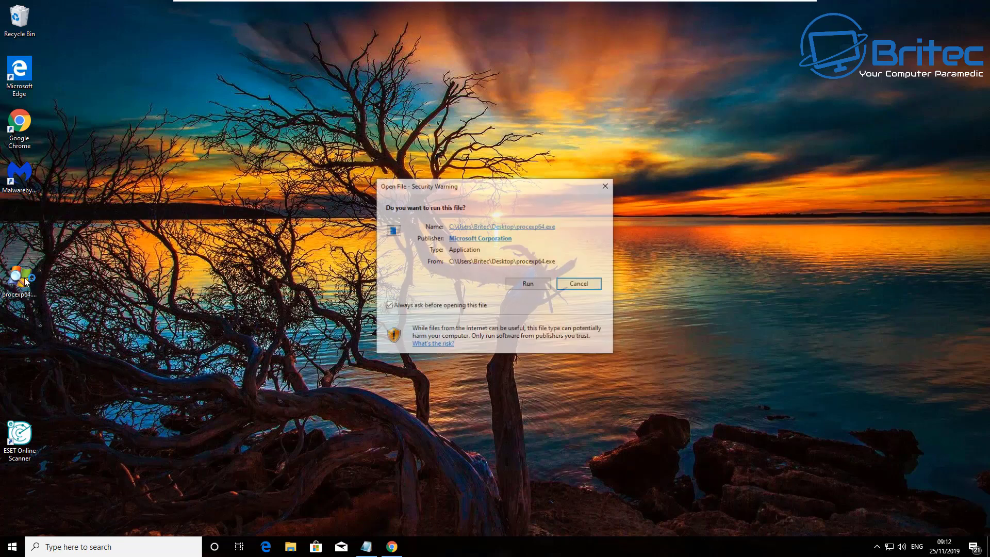
pyautogui.click(518, 286)
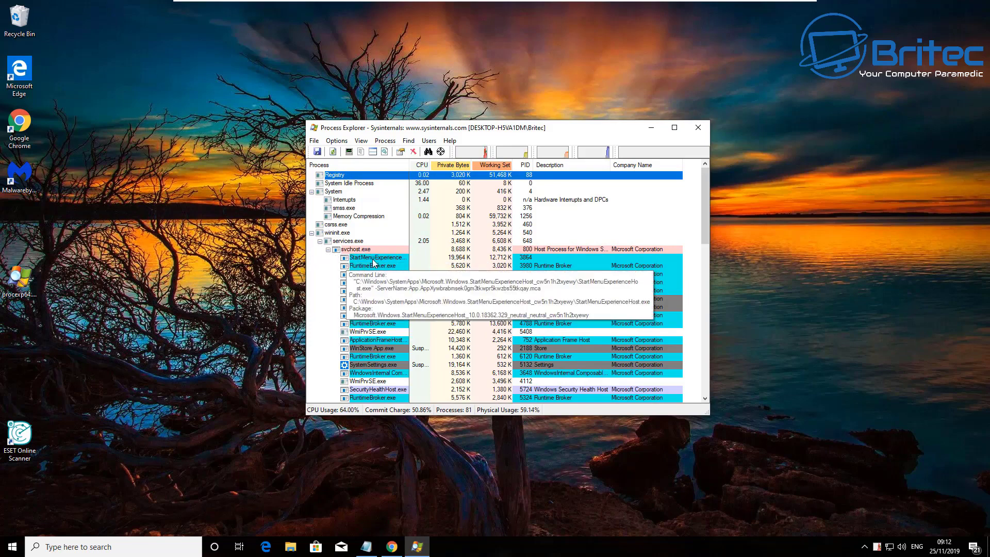
pyautogui.click(674, 127)
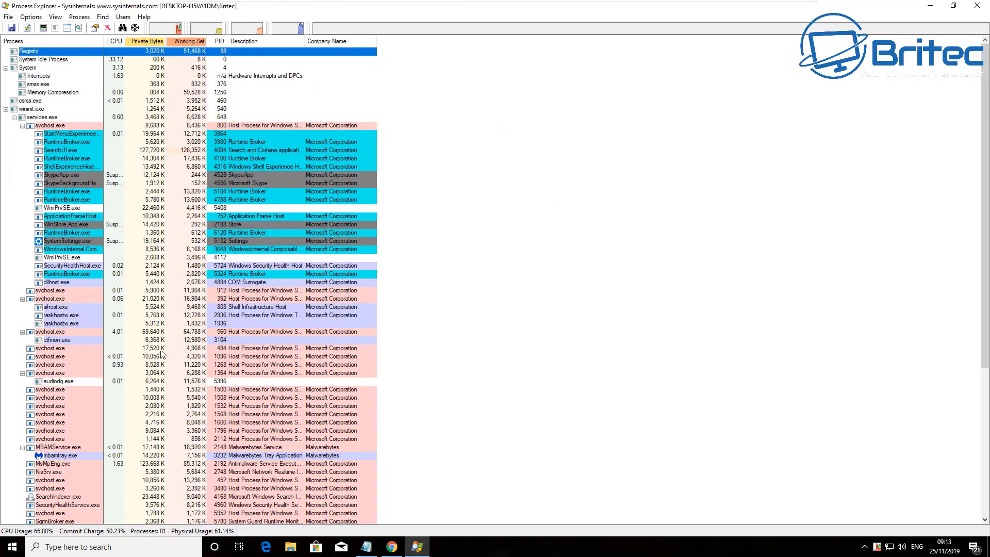
pyautogui.click(24, 126)
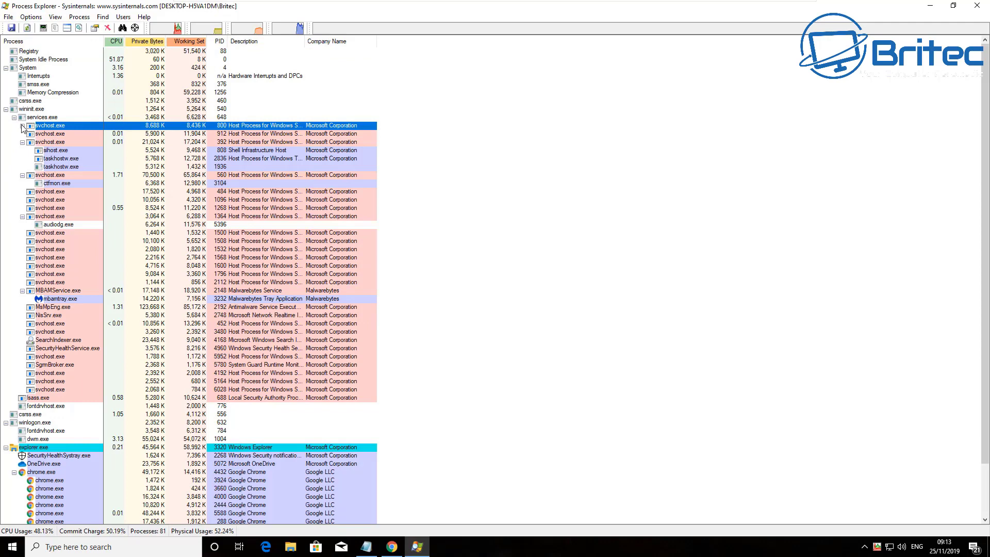
pyautogui.click(14, 118)
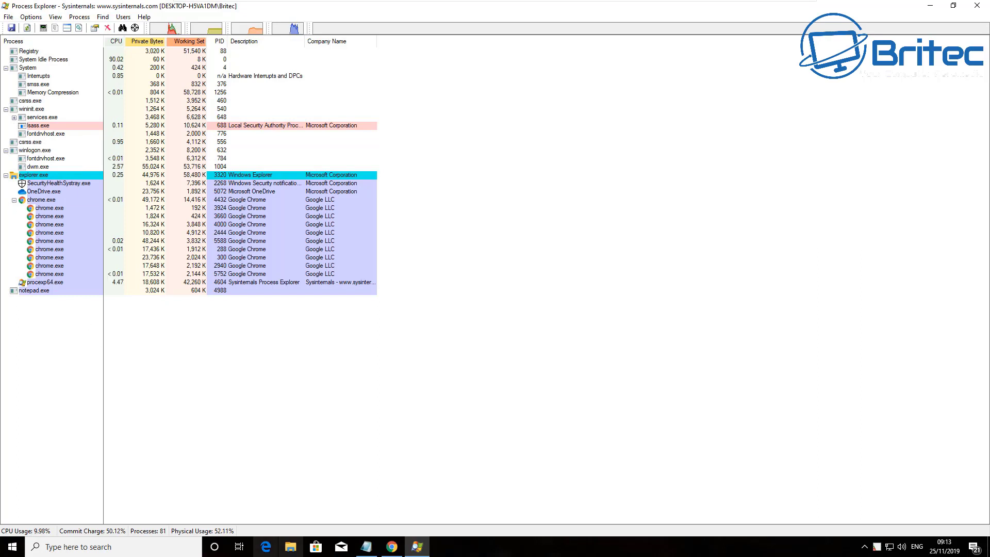
# - Close the open Notepad window and exit Process Explorer
pyautogui.rightClick(366, 546)
pyautogui.click(354, 521)
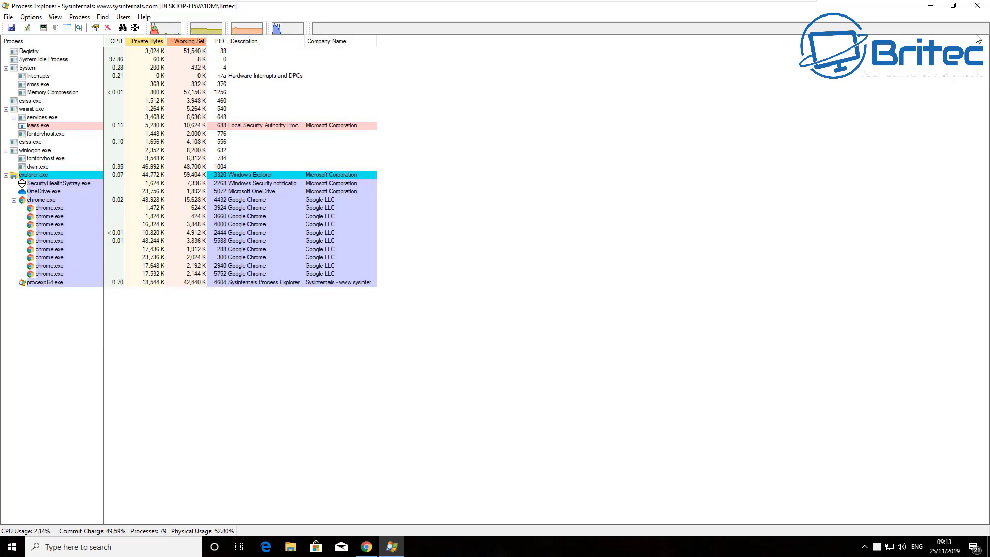
pyautogui.click(978, 5)
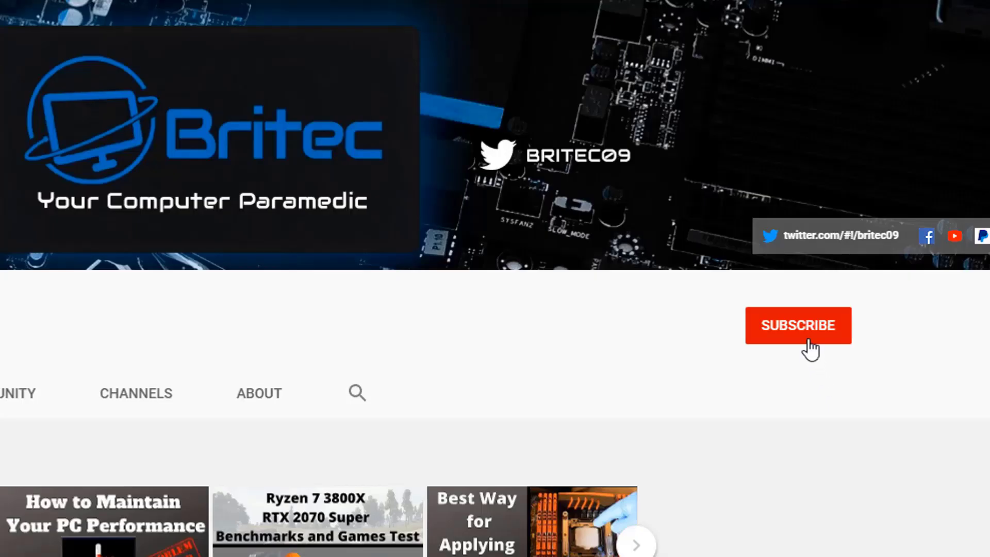
# - Subscribe to the Britec YouTube channel and set its notifications to All
pyautogui.click(810, 350)
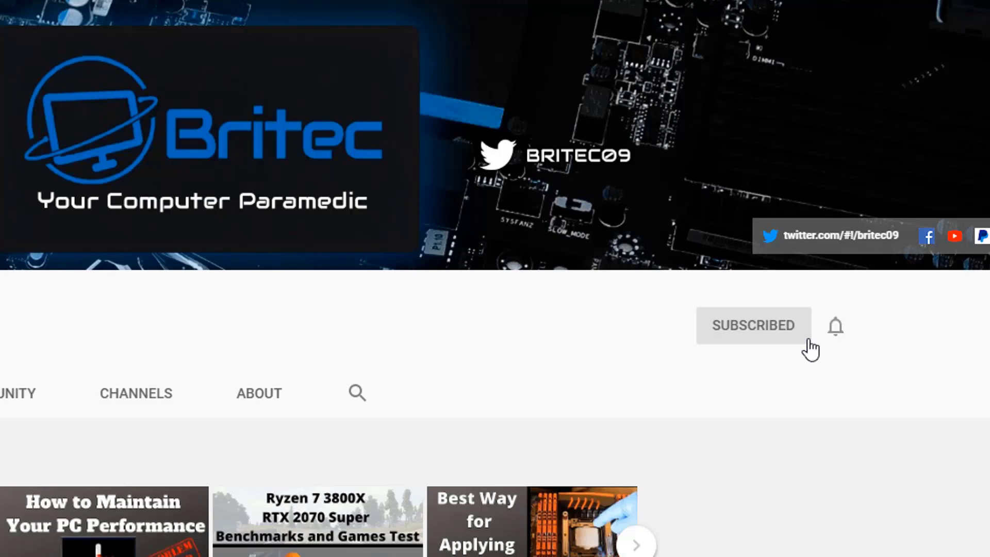
pyautogui.click(838, 333)
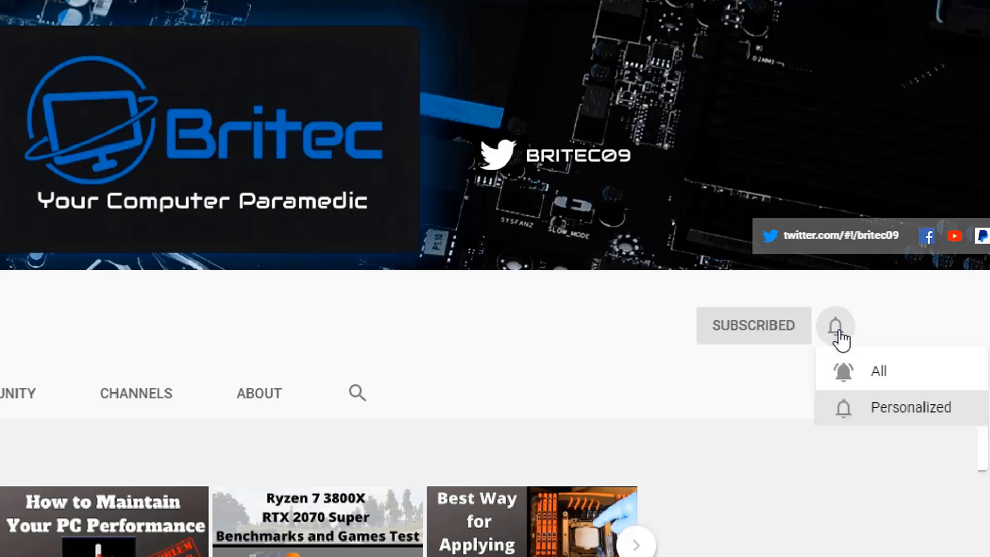
pyautogui.click(861, 378)
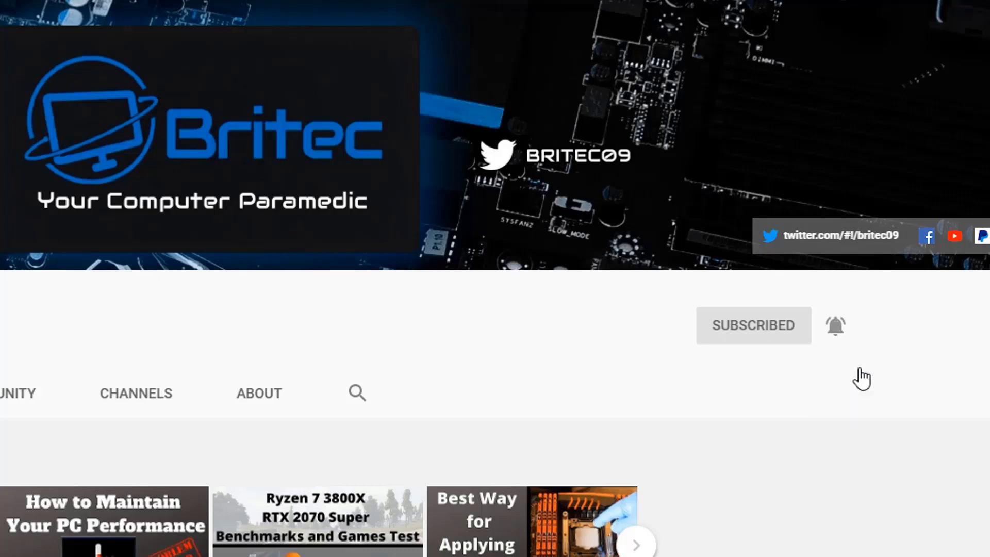